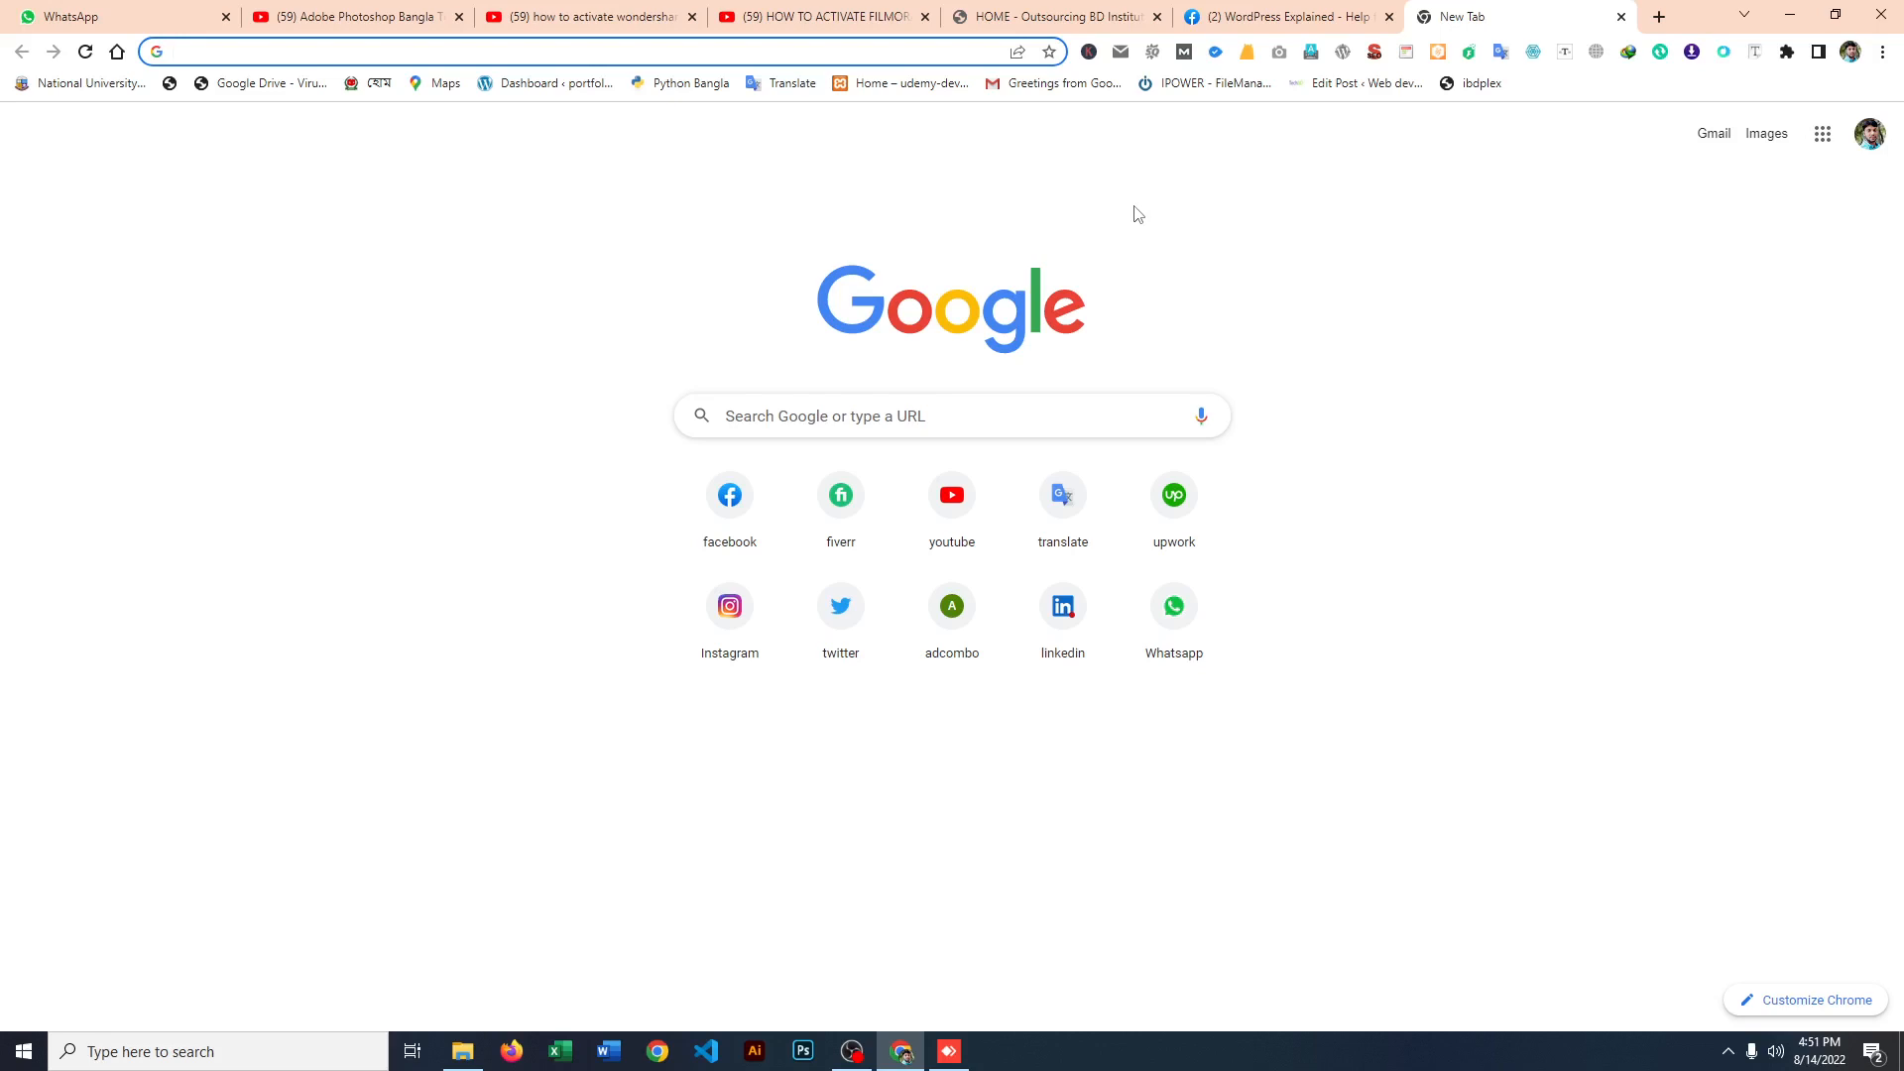
Step: Open google.com and highlight its web address as an example of a website domain
{"action": "type", "text": "gp"}
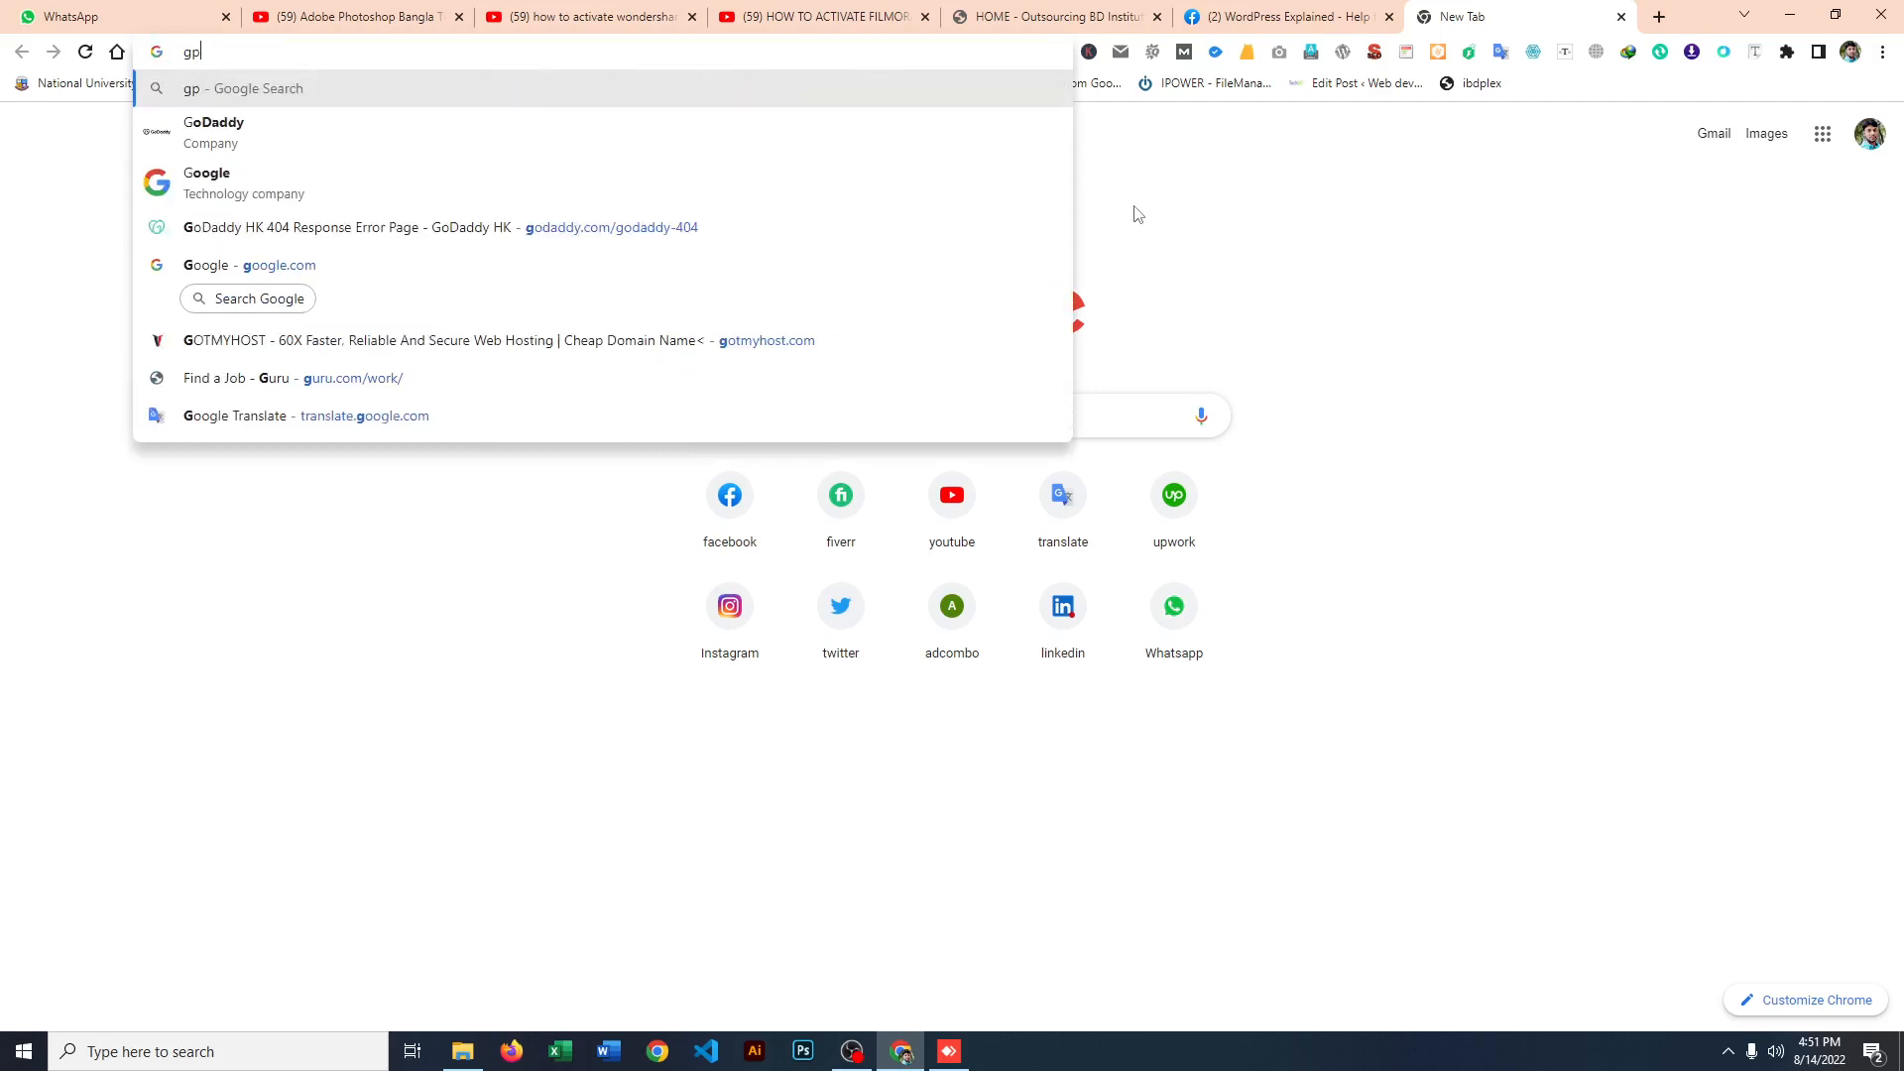
{"action": "key", "text": "BackSpace"}
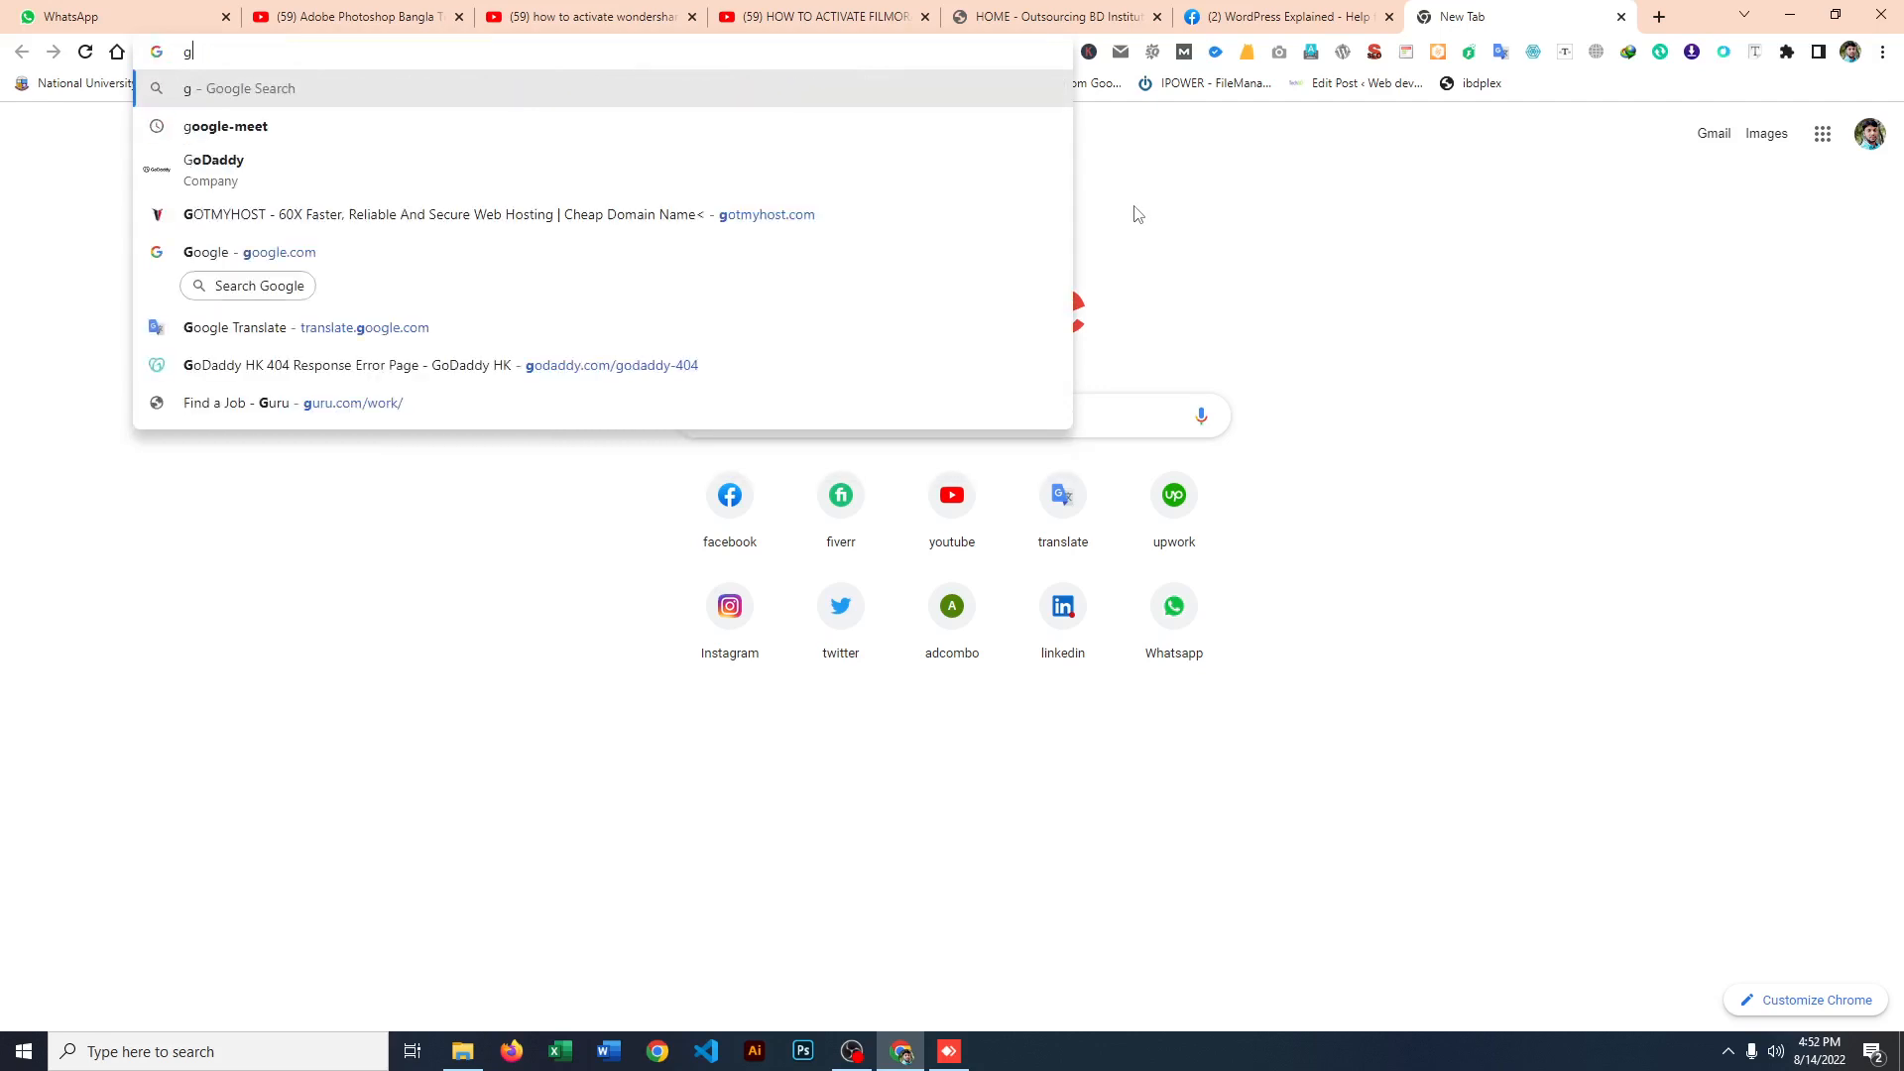
{"action": "type", "text": "oogle.com"}
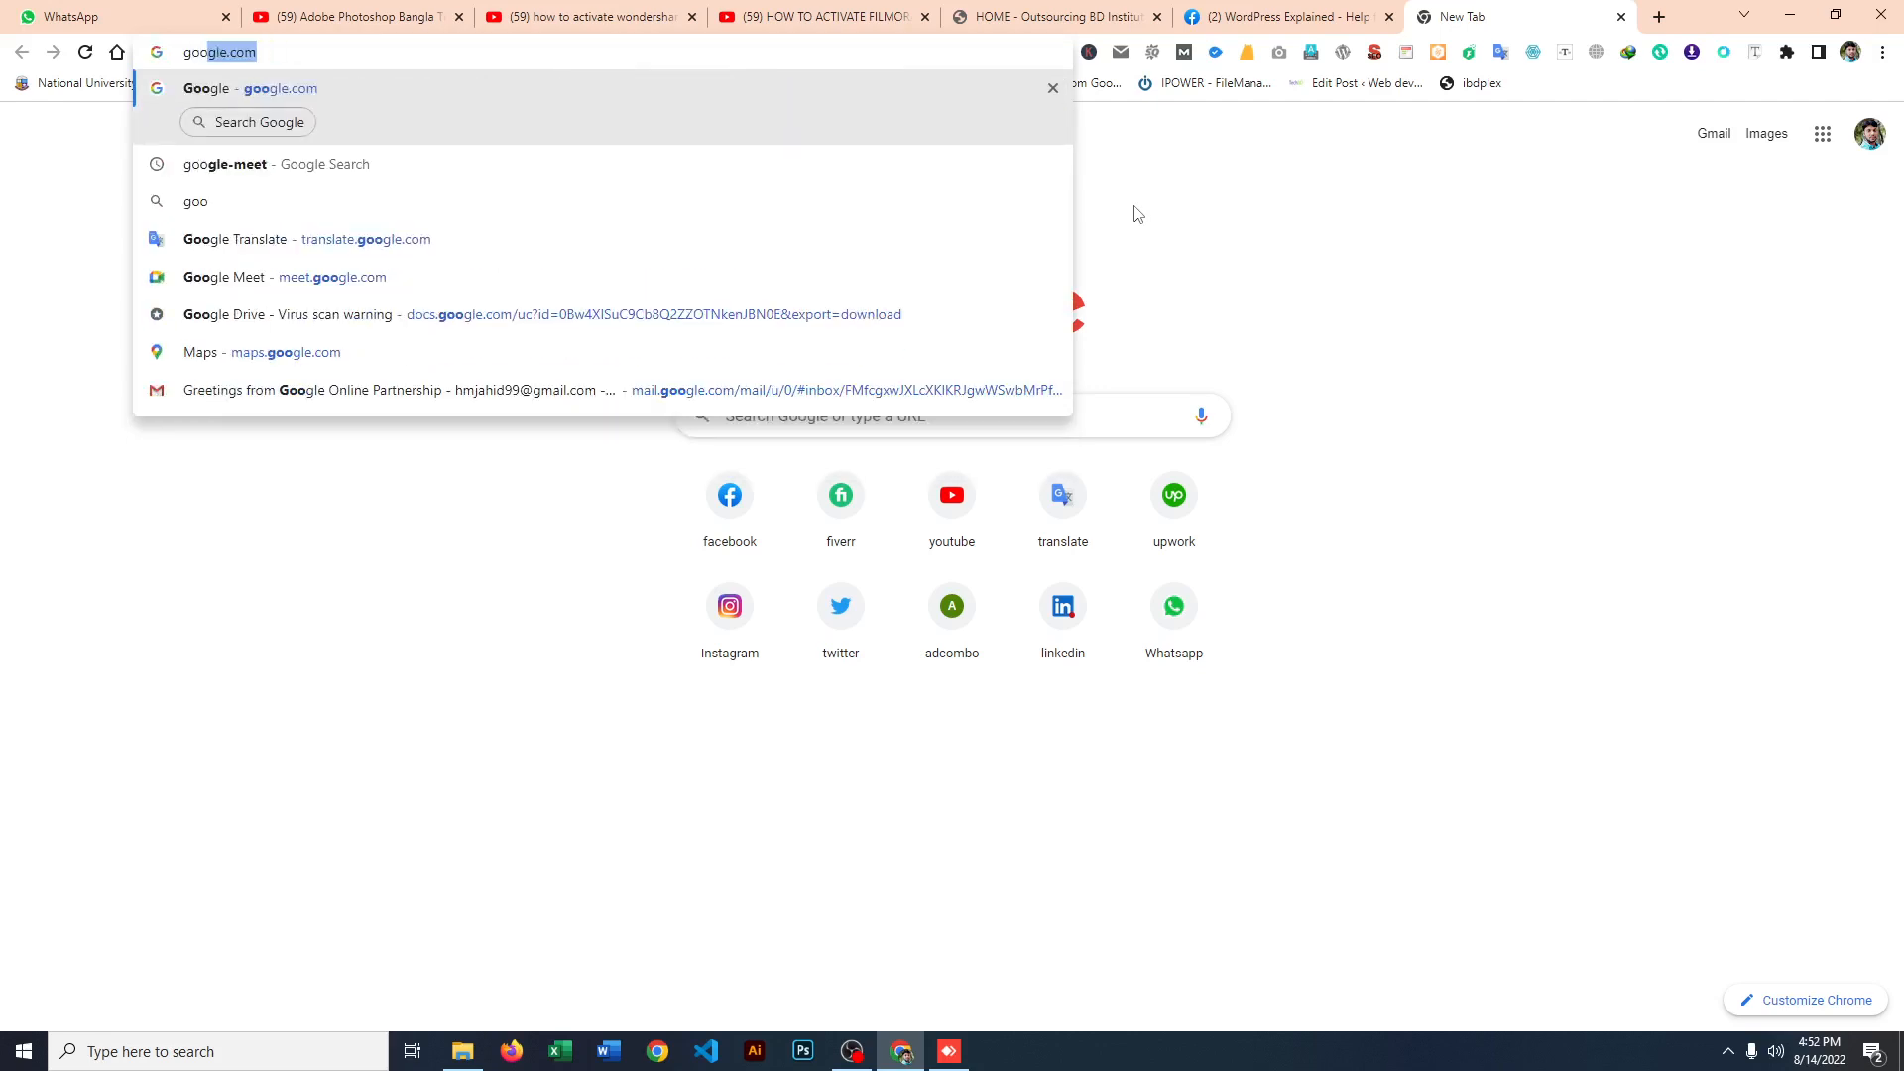
{"action": "key", "text": "Return"}
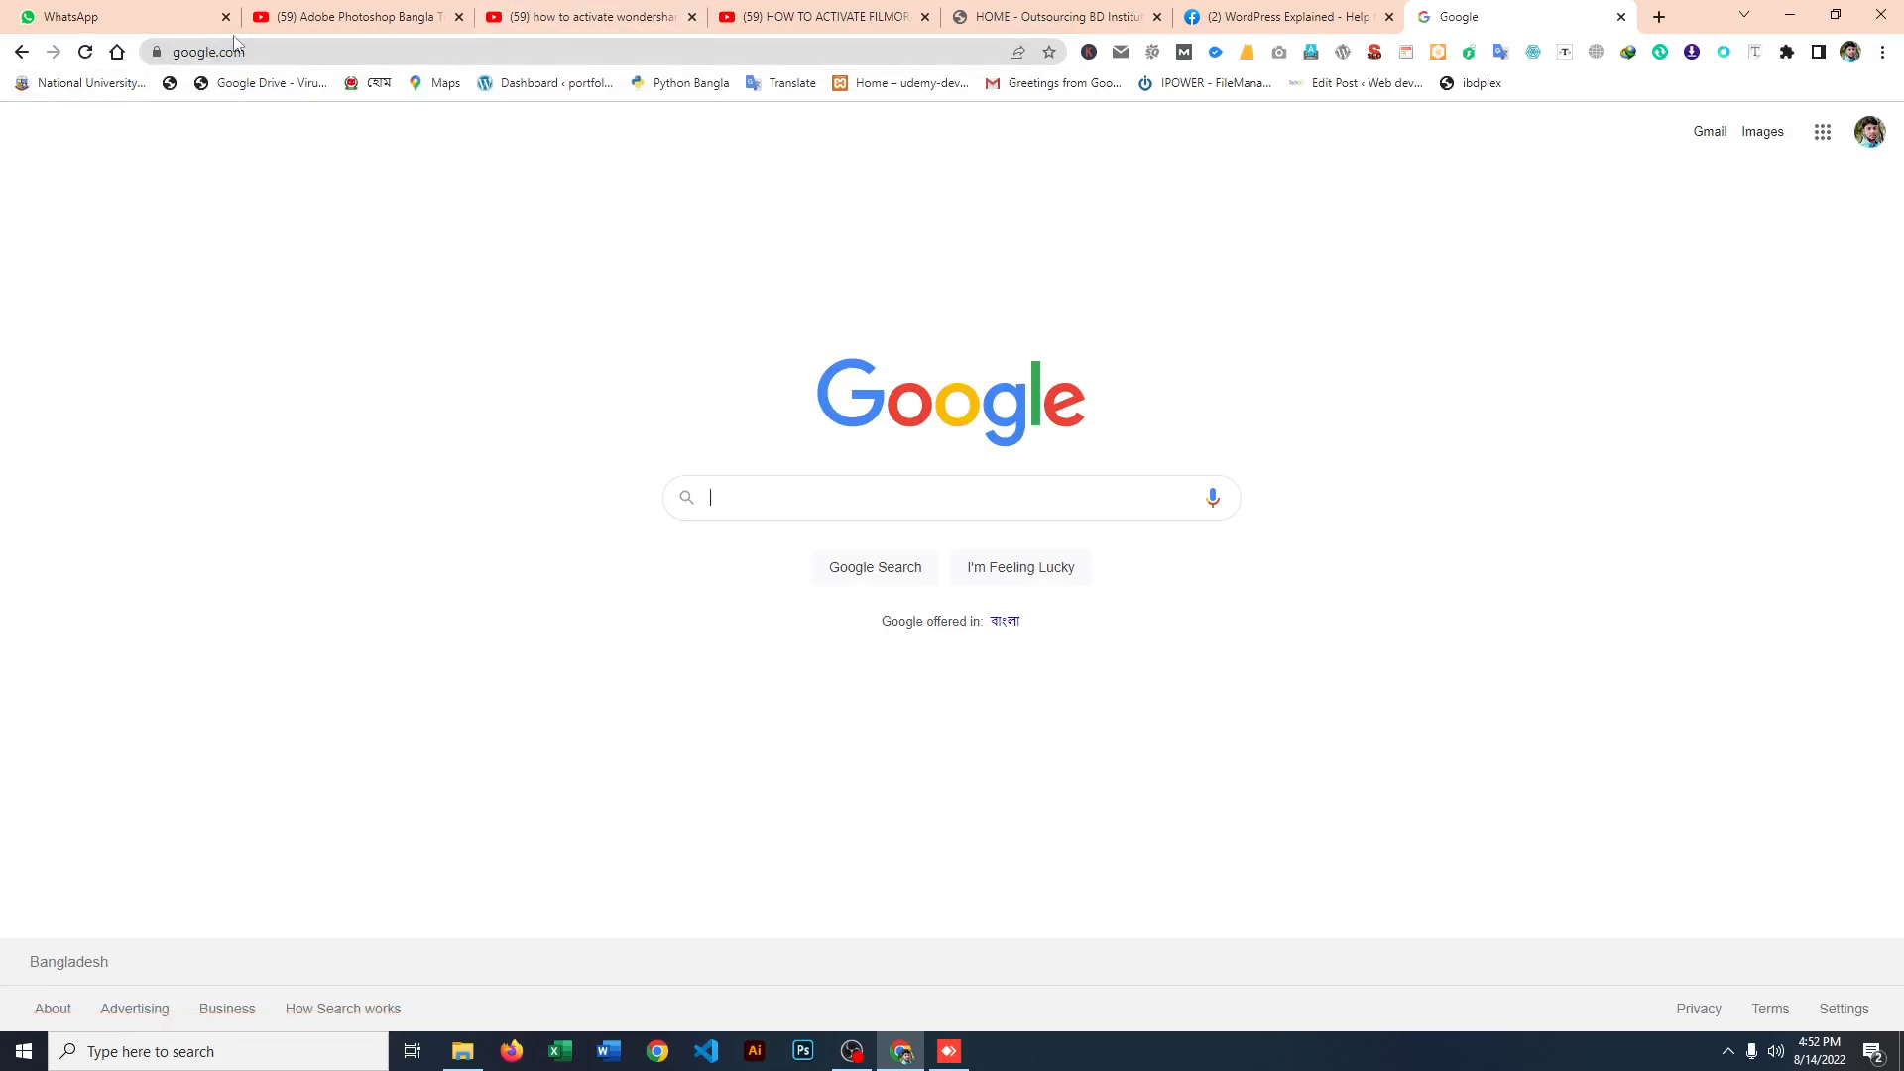
{"action": "left_click", "coordinate": [238, 50]}
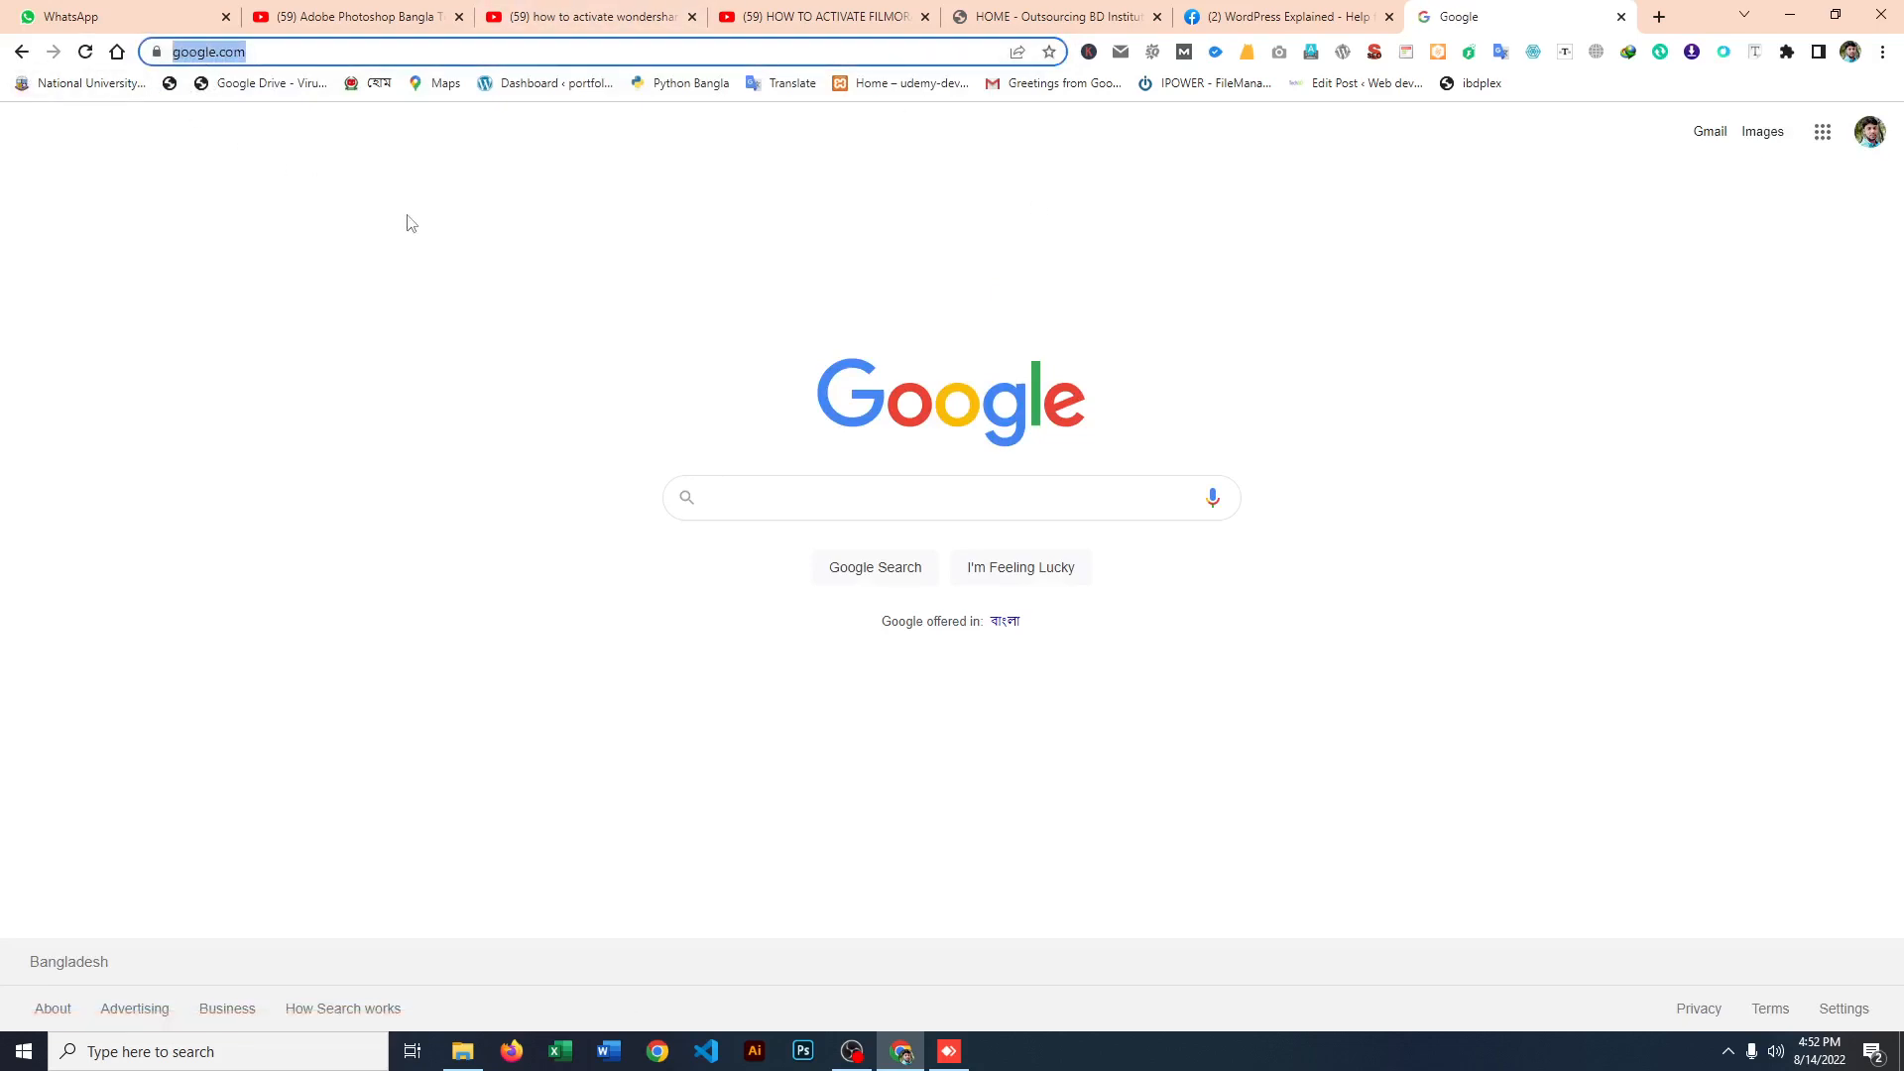
{"action": "left_click", "coordinate": [412, 280]}
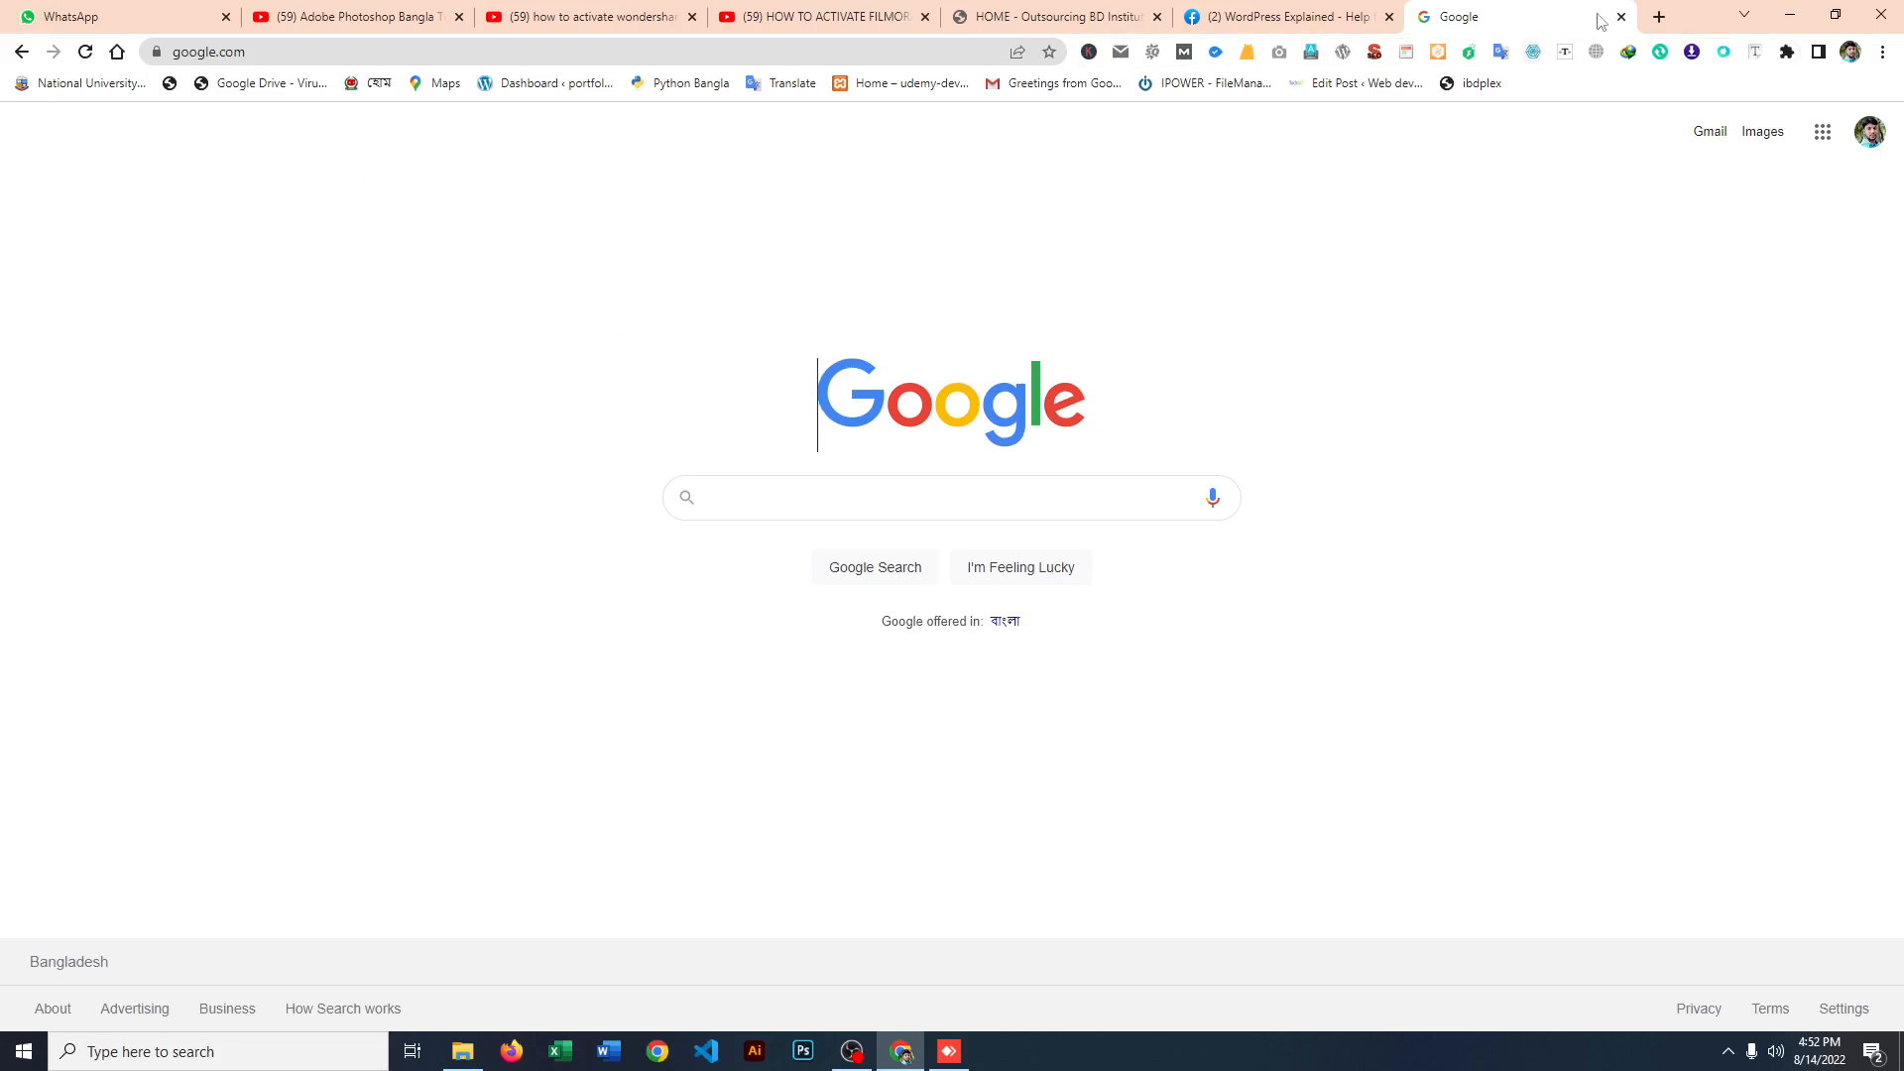
{"action": "left_click", "coordinate": [182, 51]}
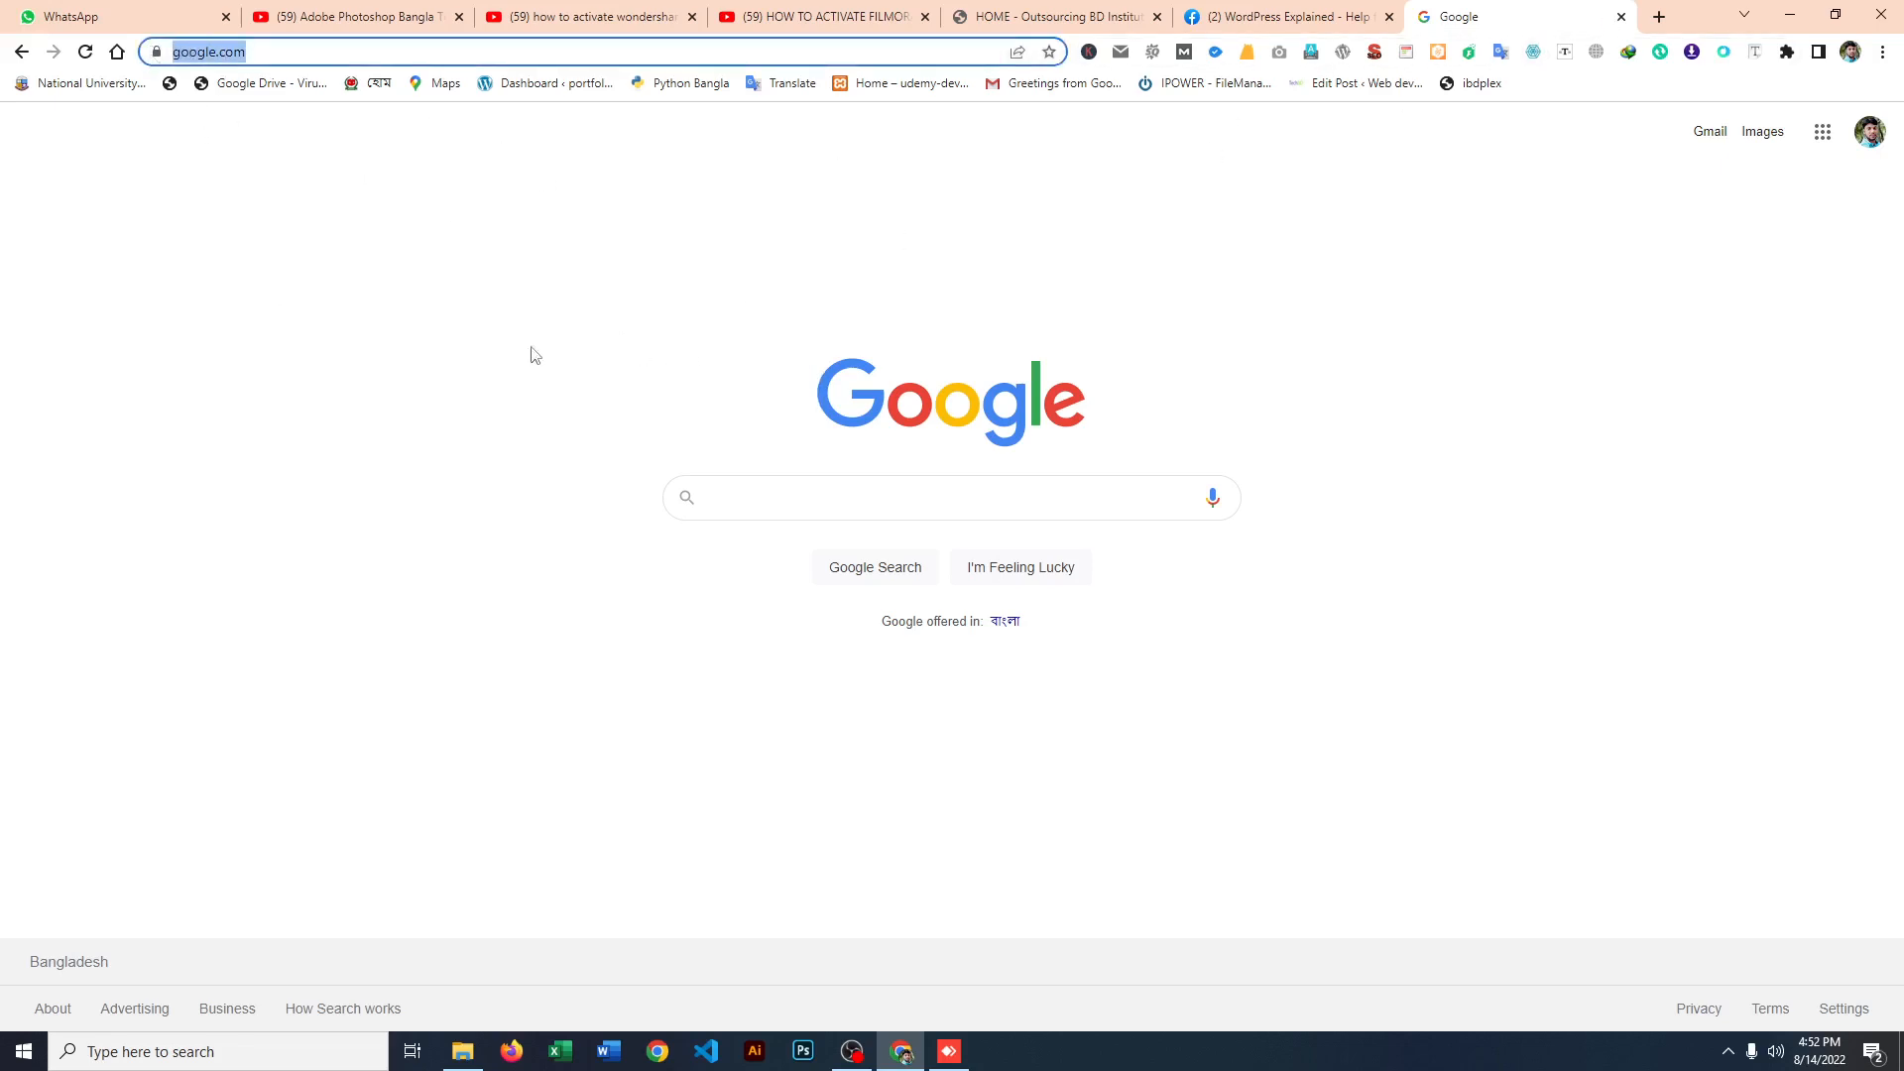
{"action": "left_click", "coordinate": [779, 504]}
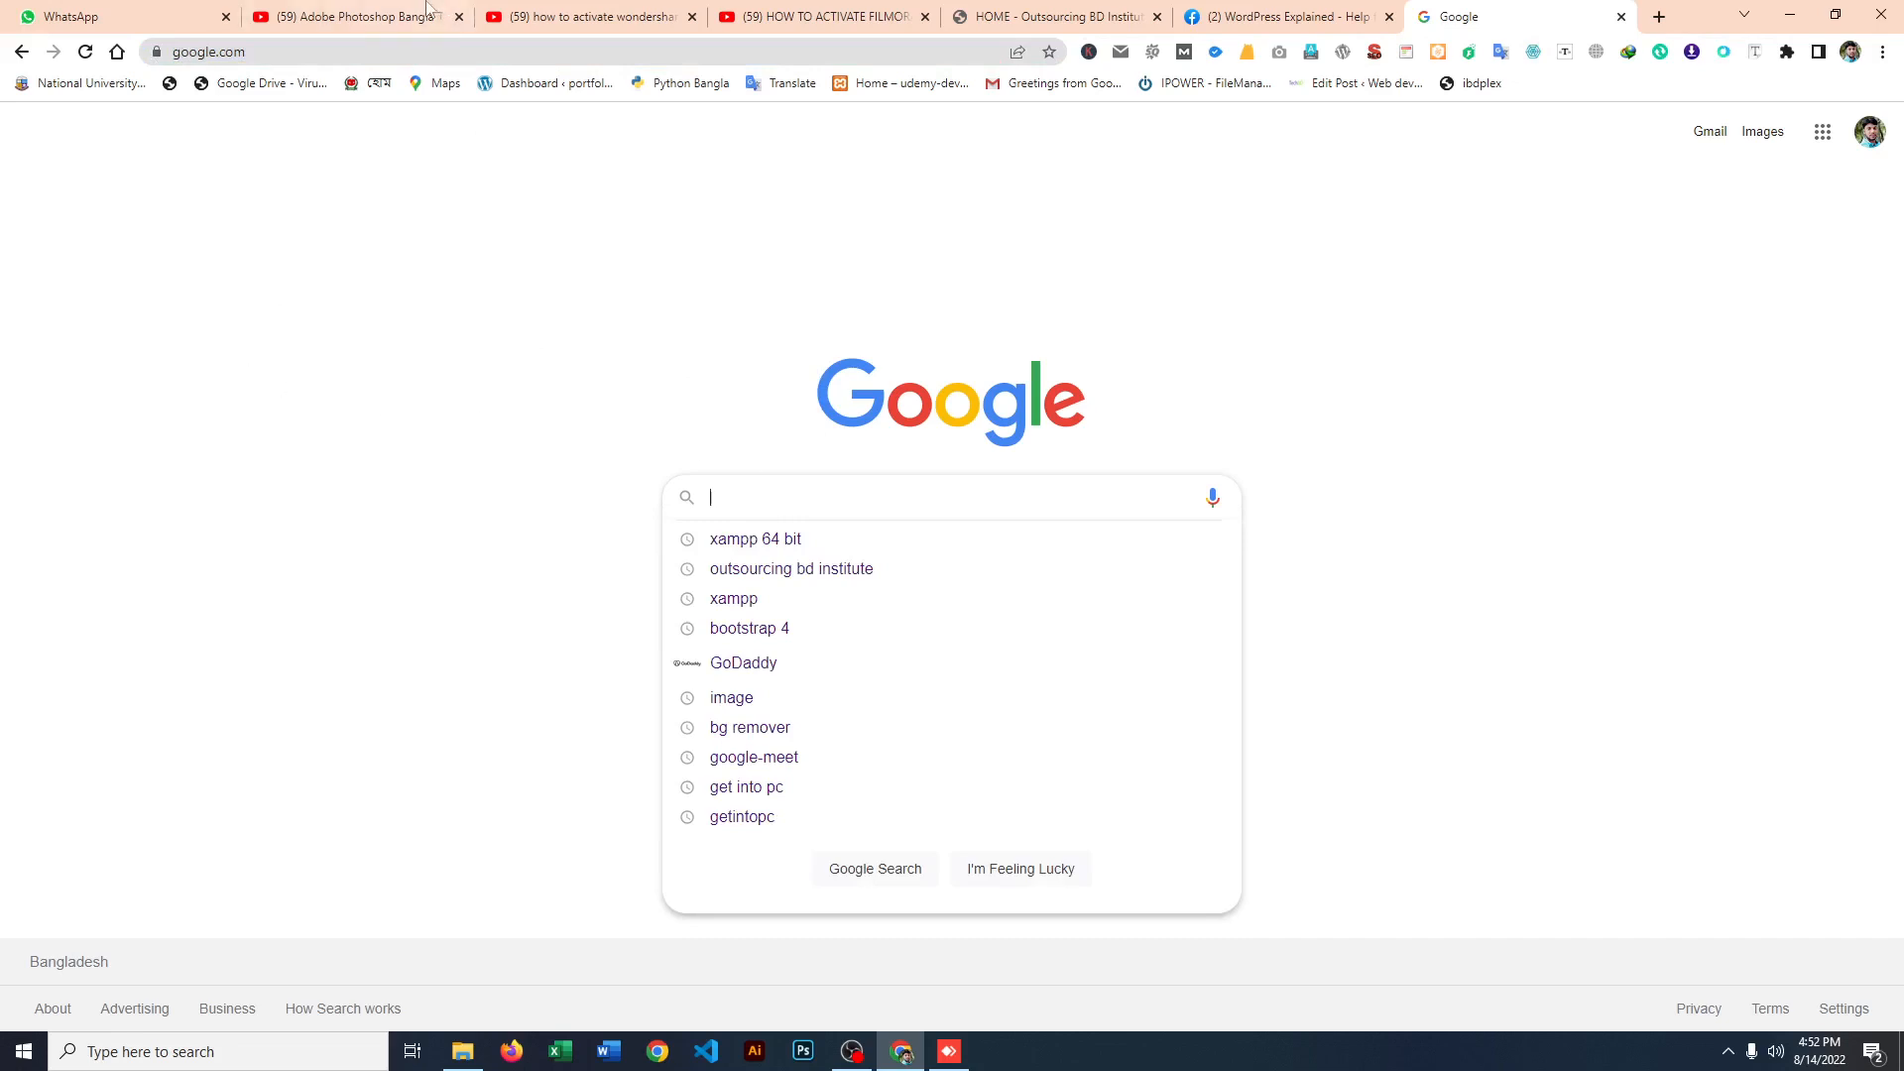
Step: Open the Skill Up Solutions portfolio website in the current tab and highlight its domain
{"action": "left_click_drag", "start_coordinate": [277, 54], "coordinate": [172, 56]}
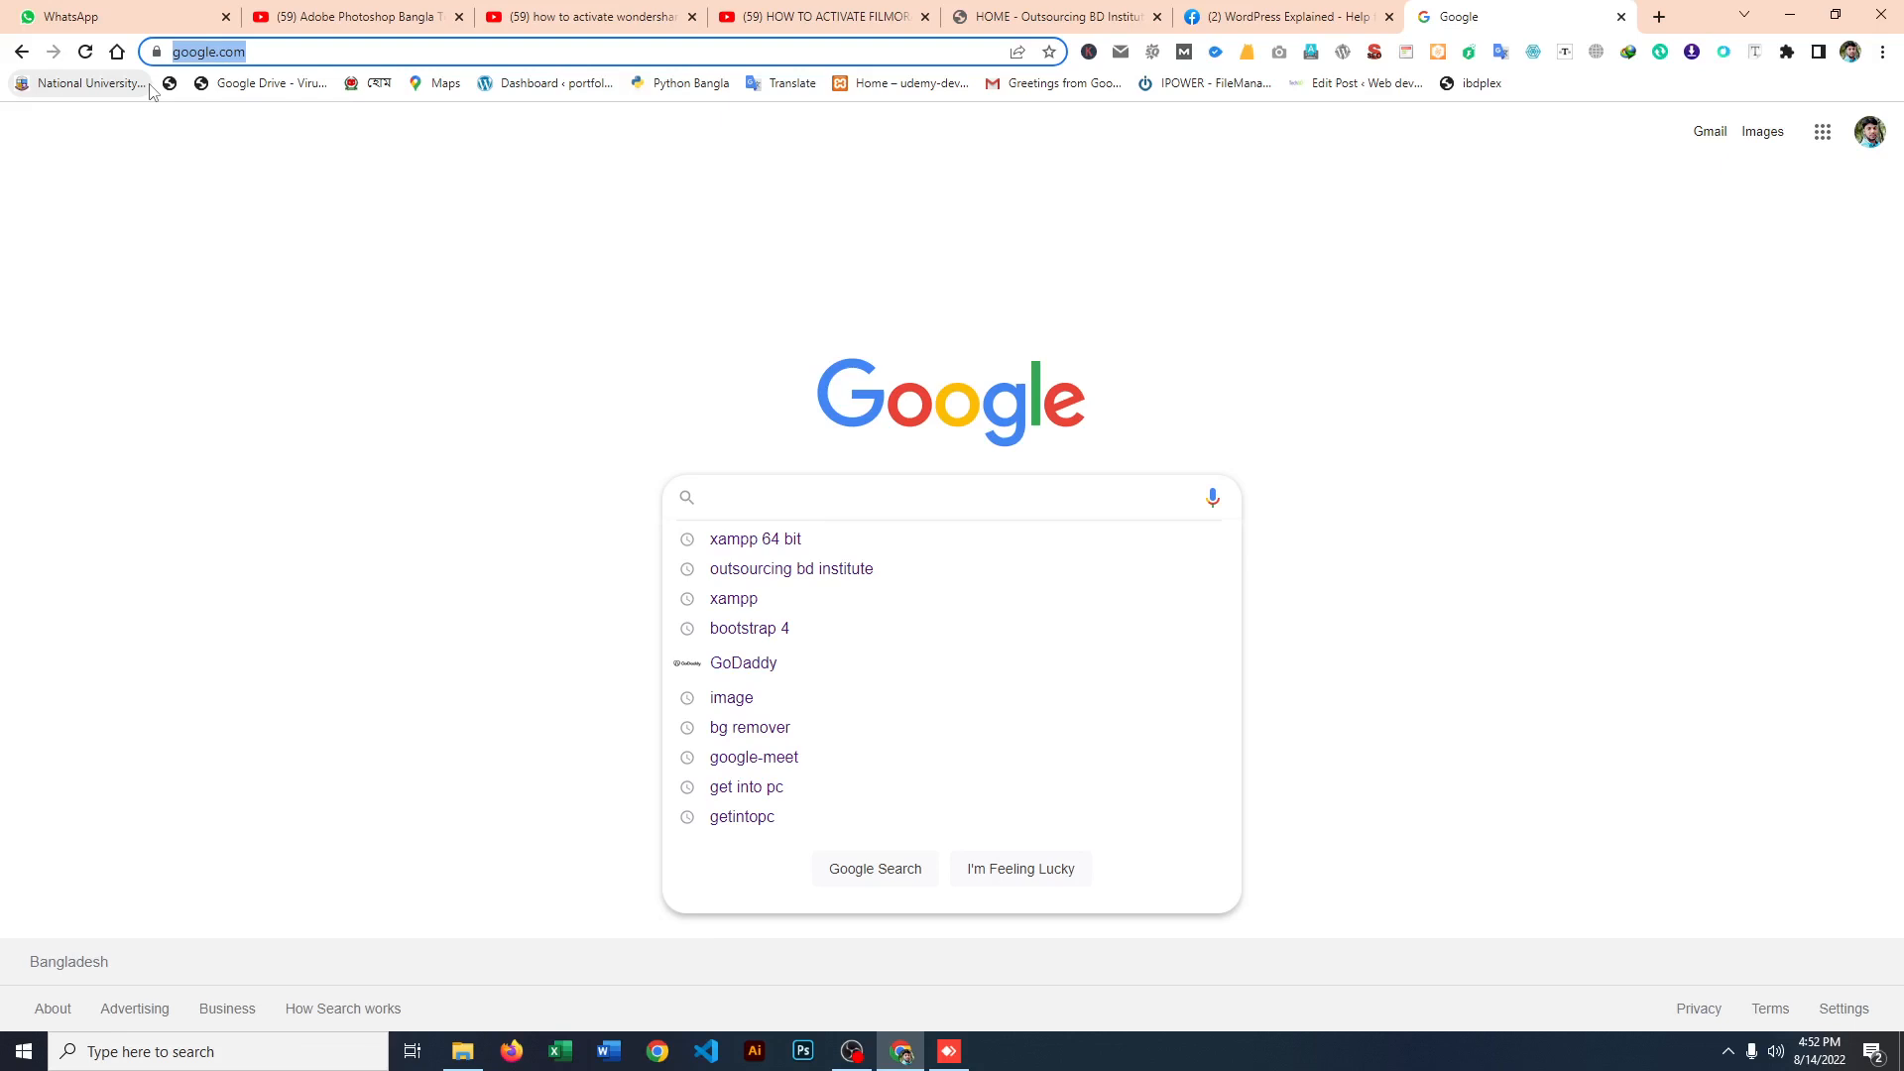
{"action": "type", "text": "h"}
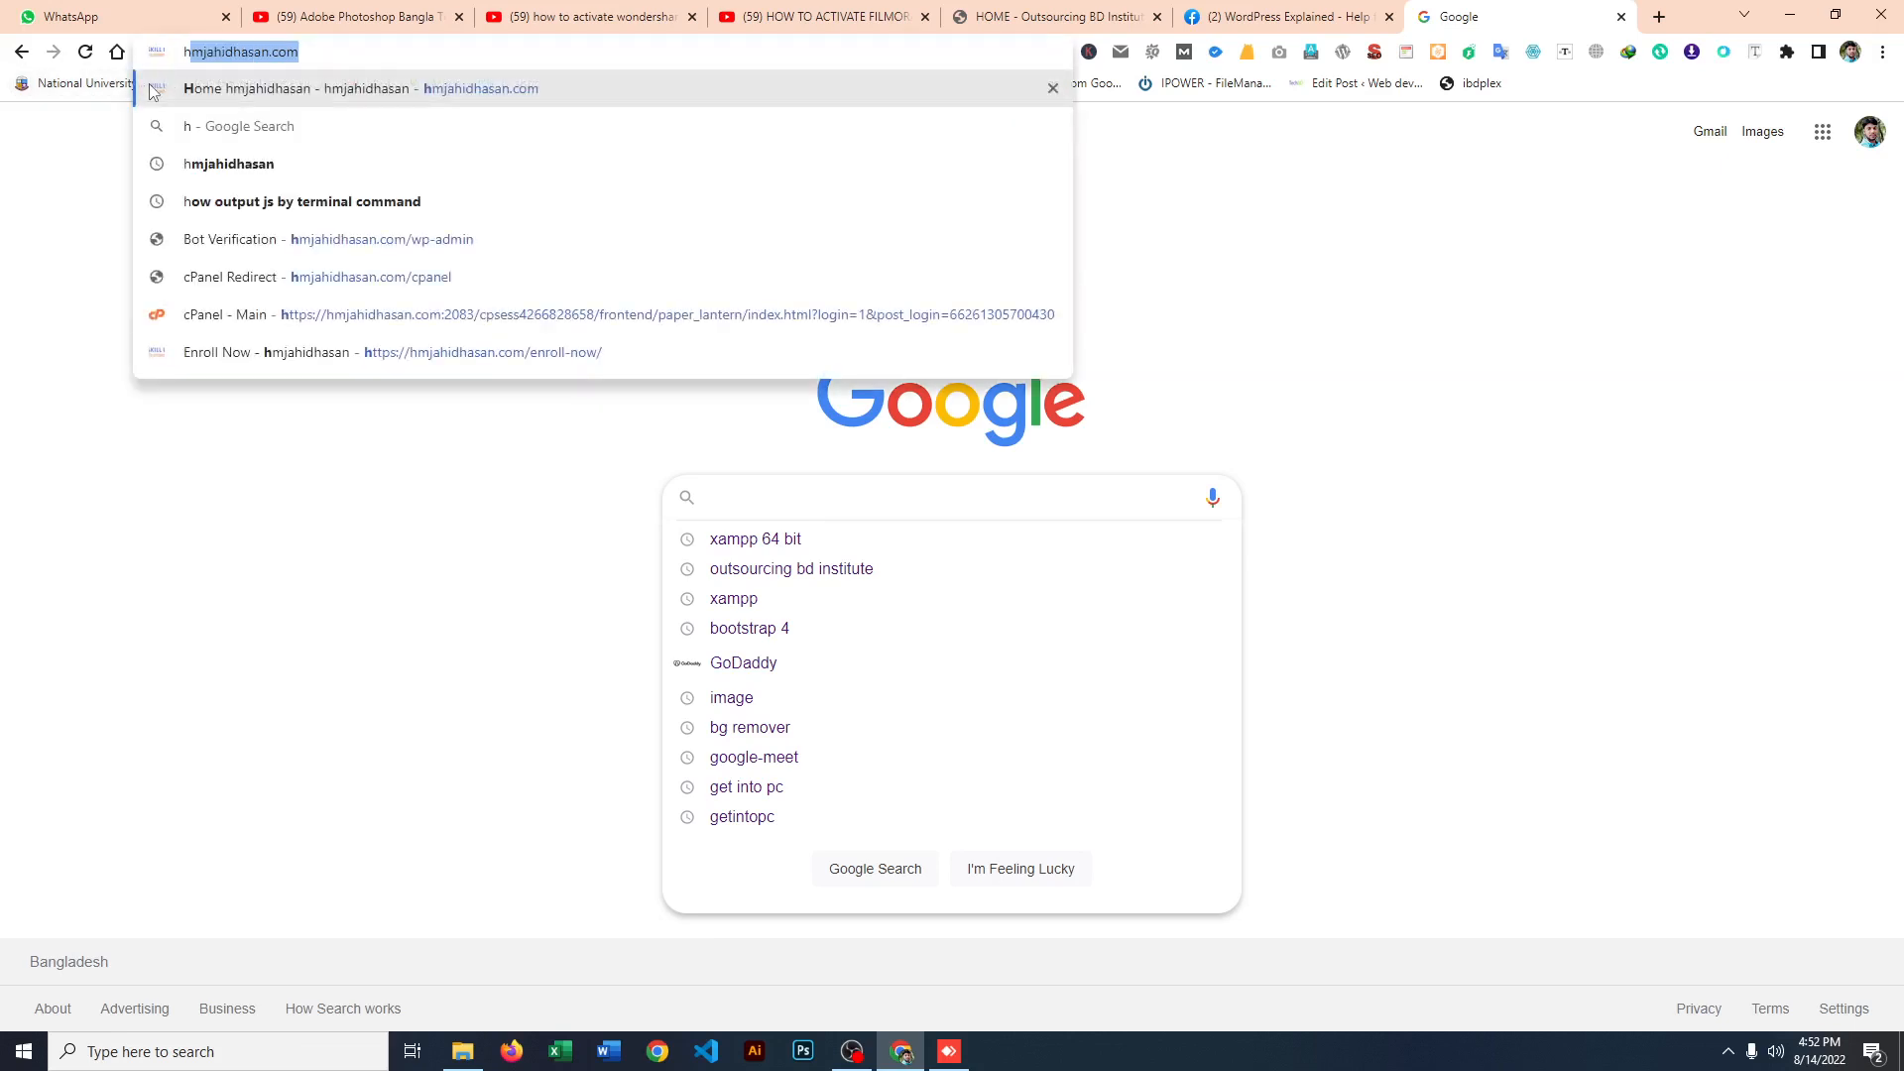
{"action": "key", "text": "Return"}
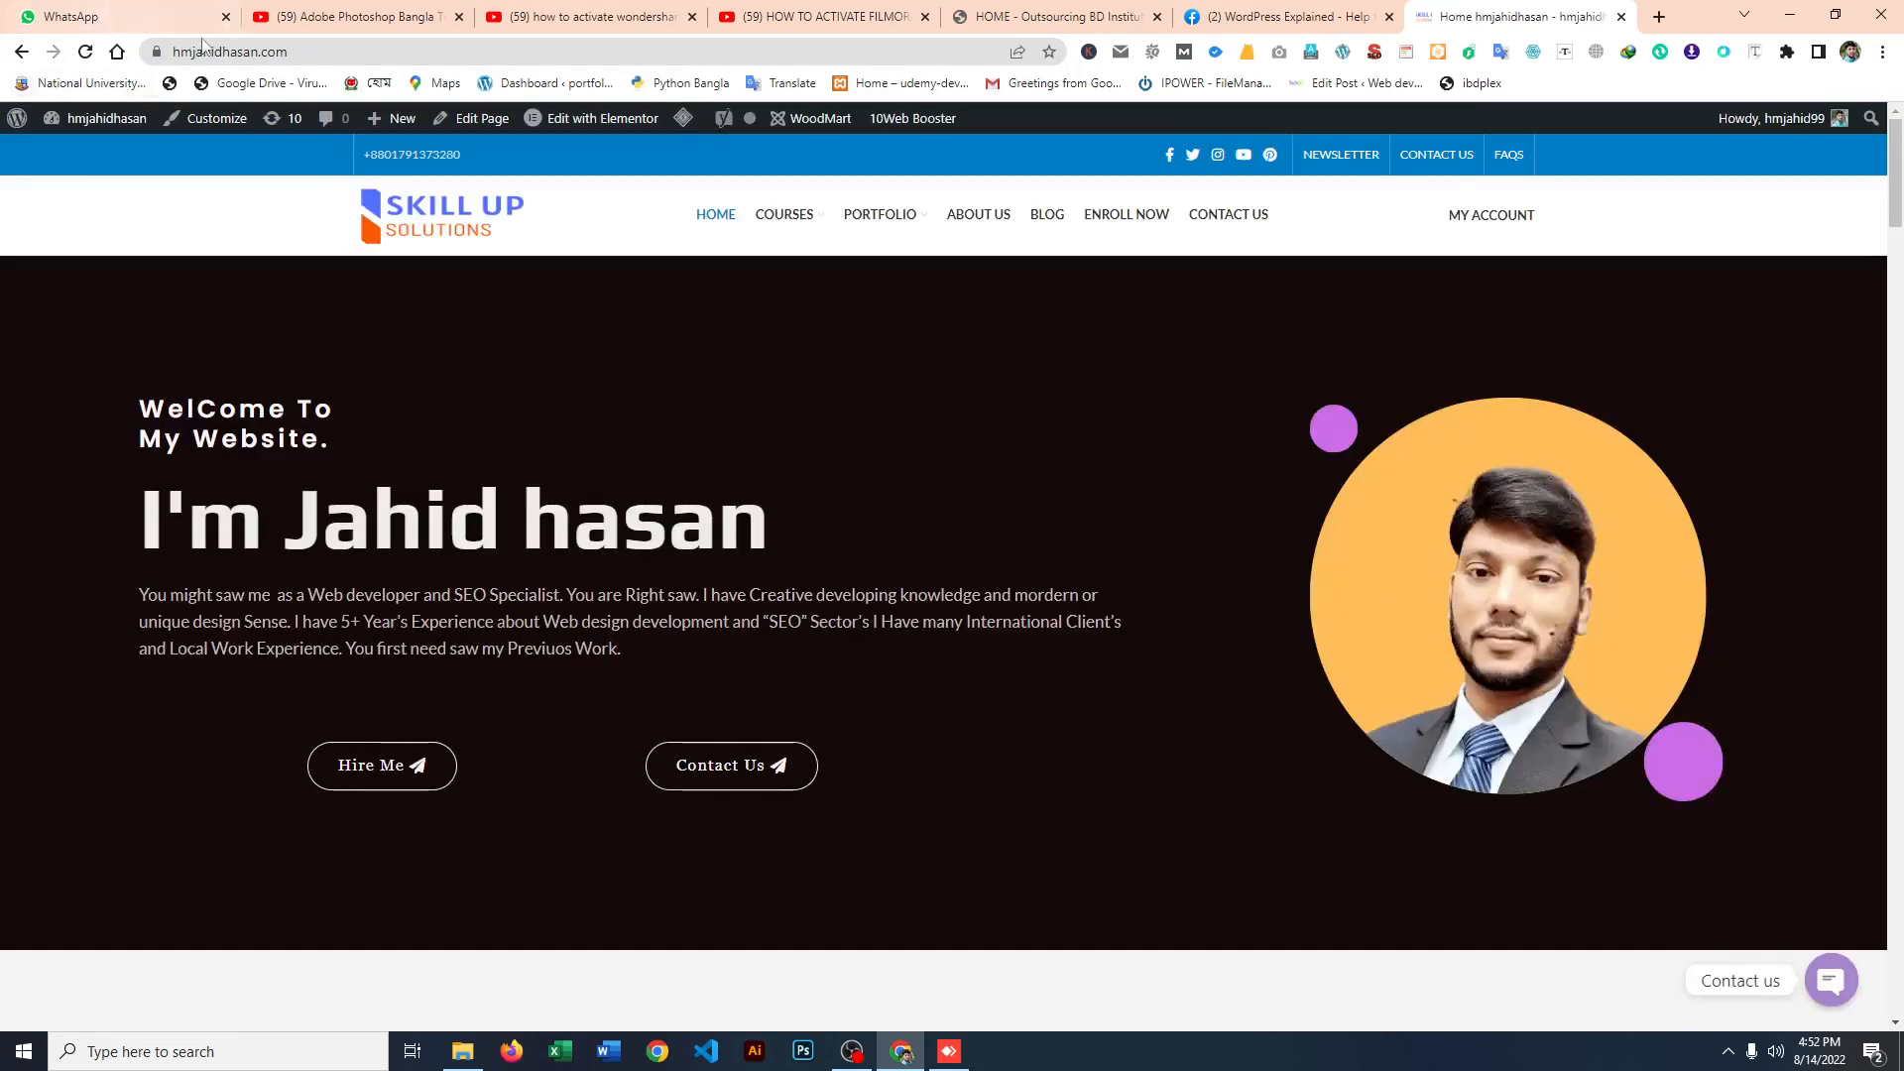
{"action": "left_click", "coordinate": [203, 49]}
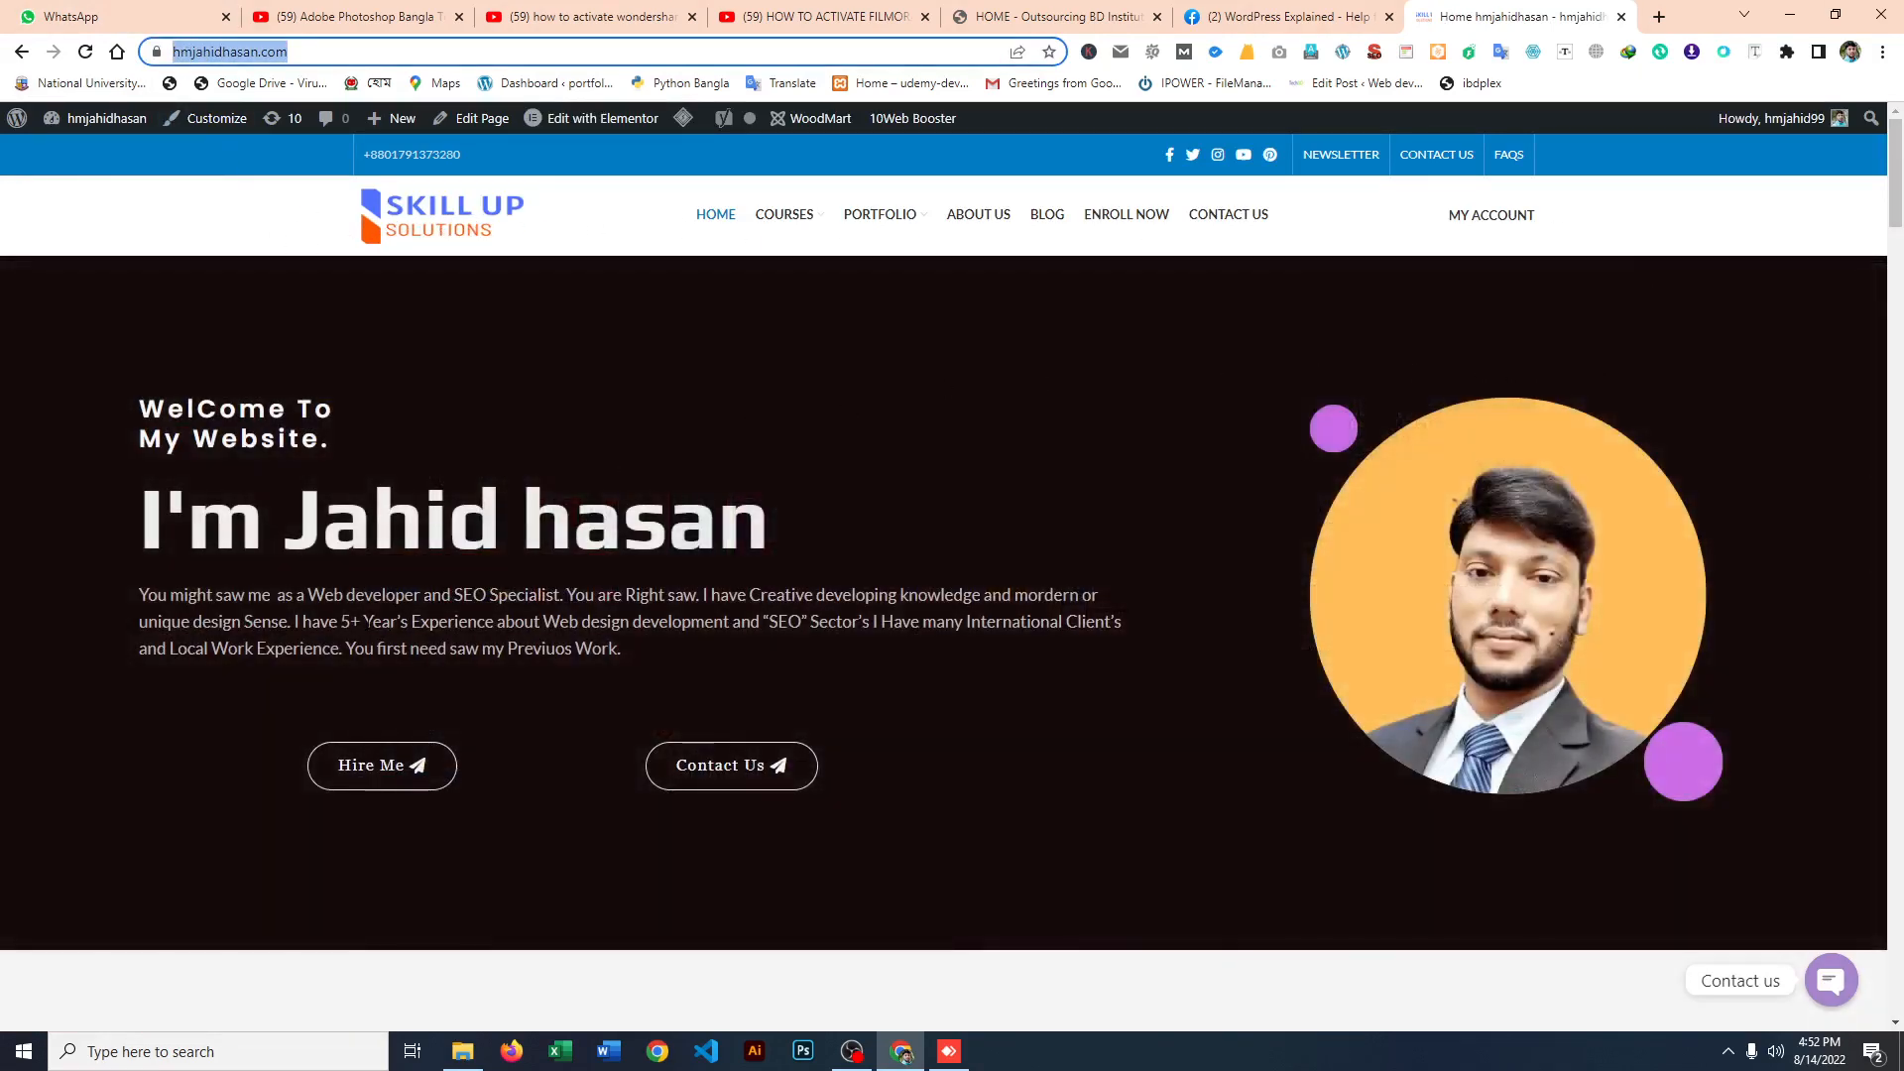
Step: Examine the website's homepage sections, including services, portfolio and the email question form, and close its tab
{"action": "scroll", "coordinate": [958, 533], "scroll_direction": "down", "scroll_amount": 20}
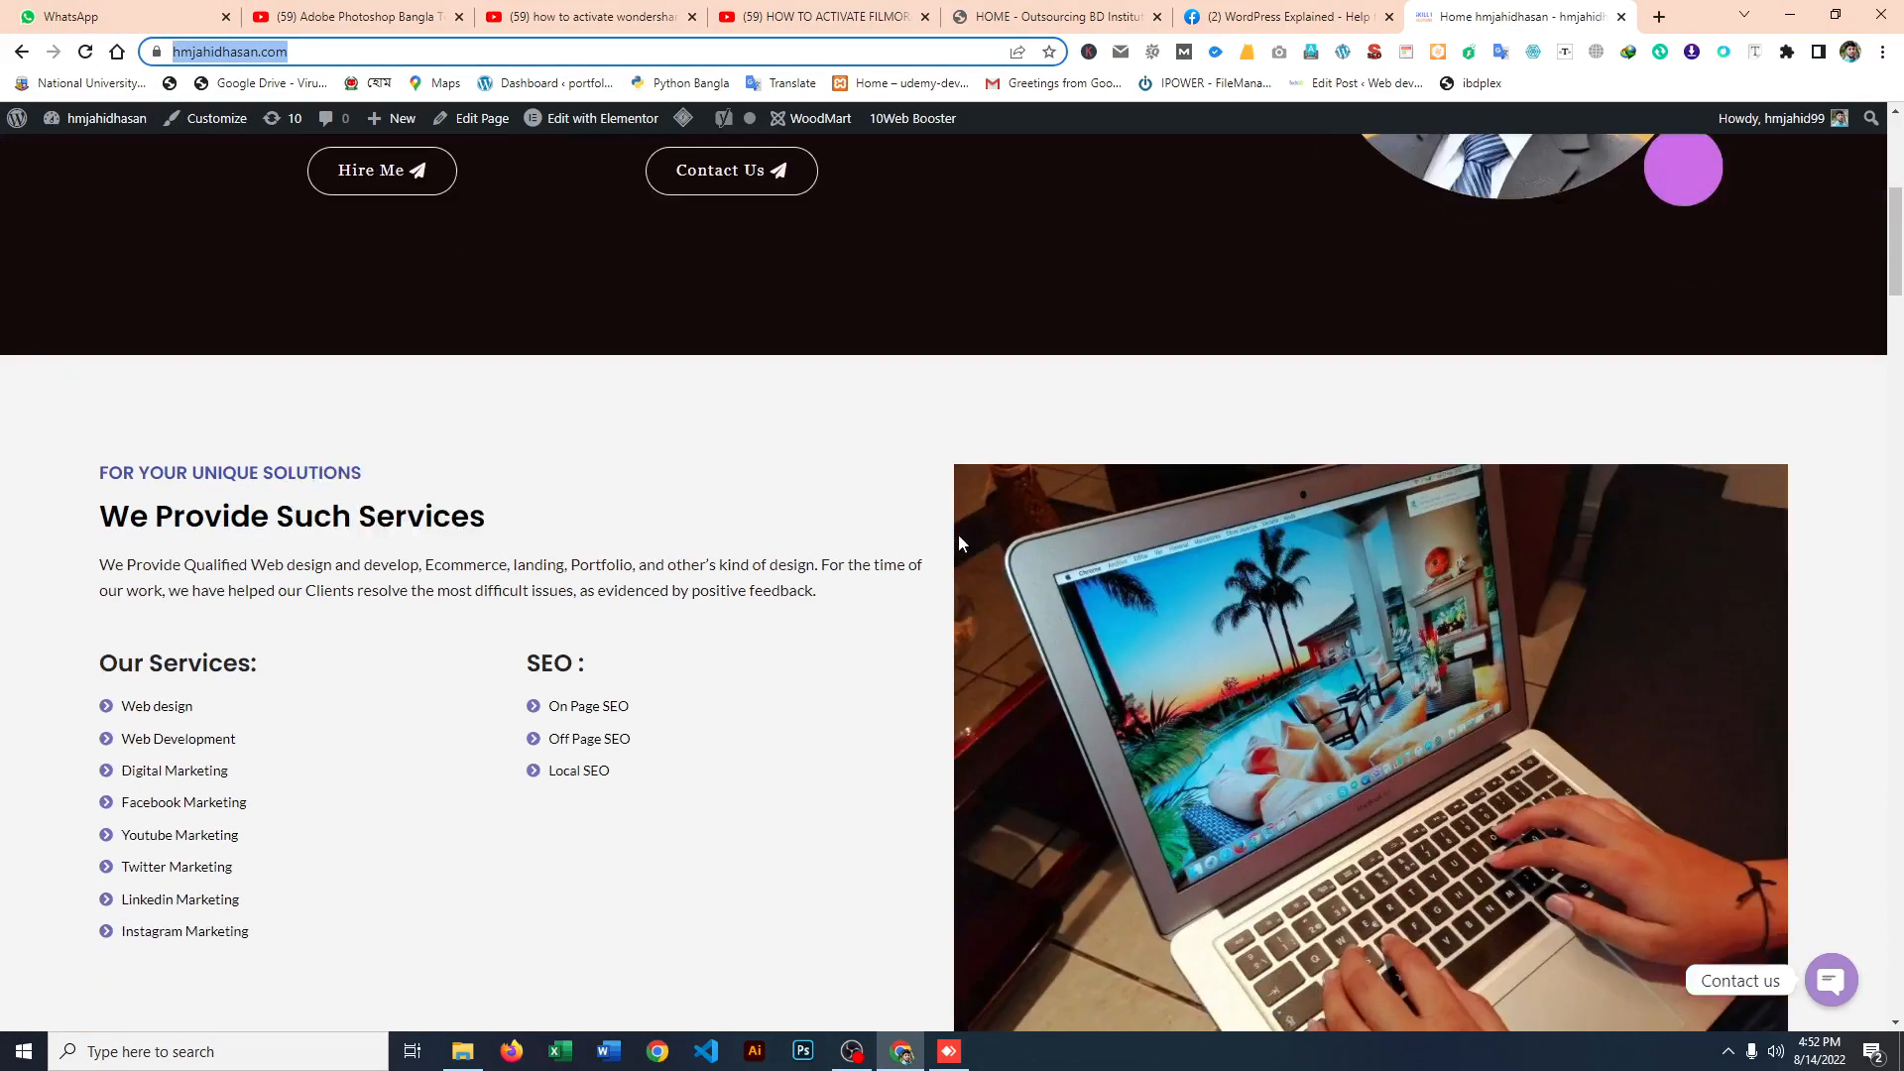
{"action": "scroll", "coordinate": [792, 585], "scroll_direction": "down", "scroll_amount": 10}
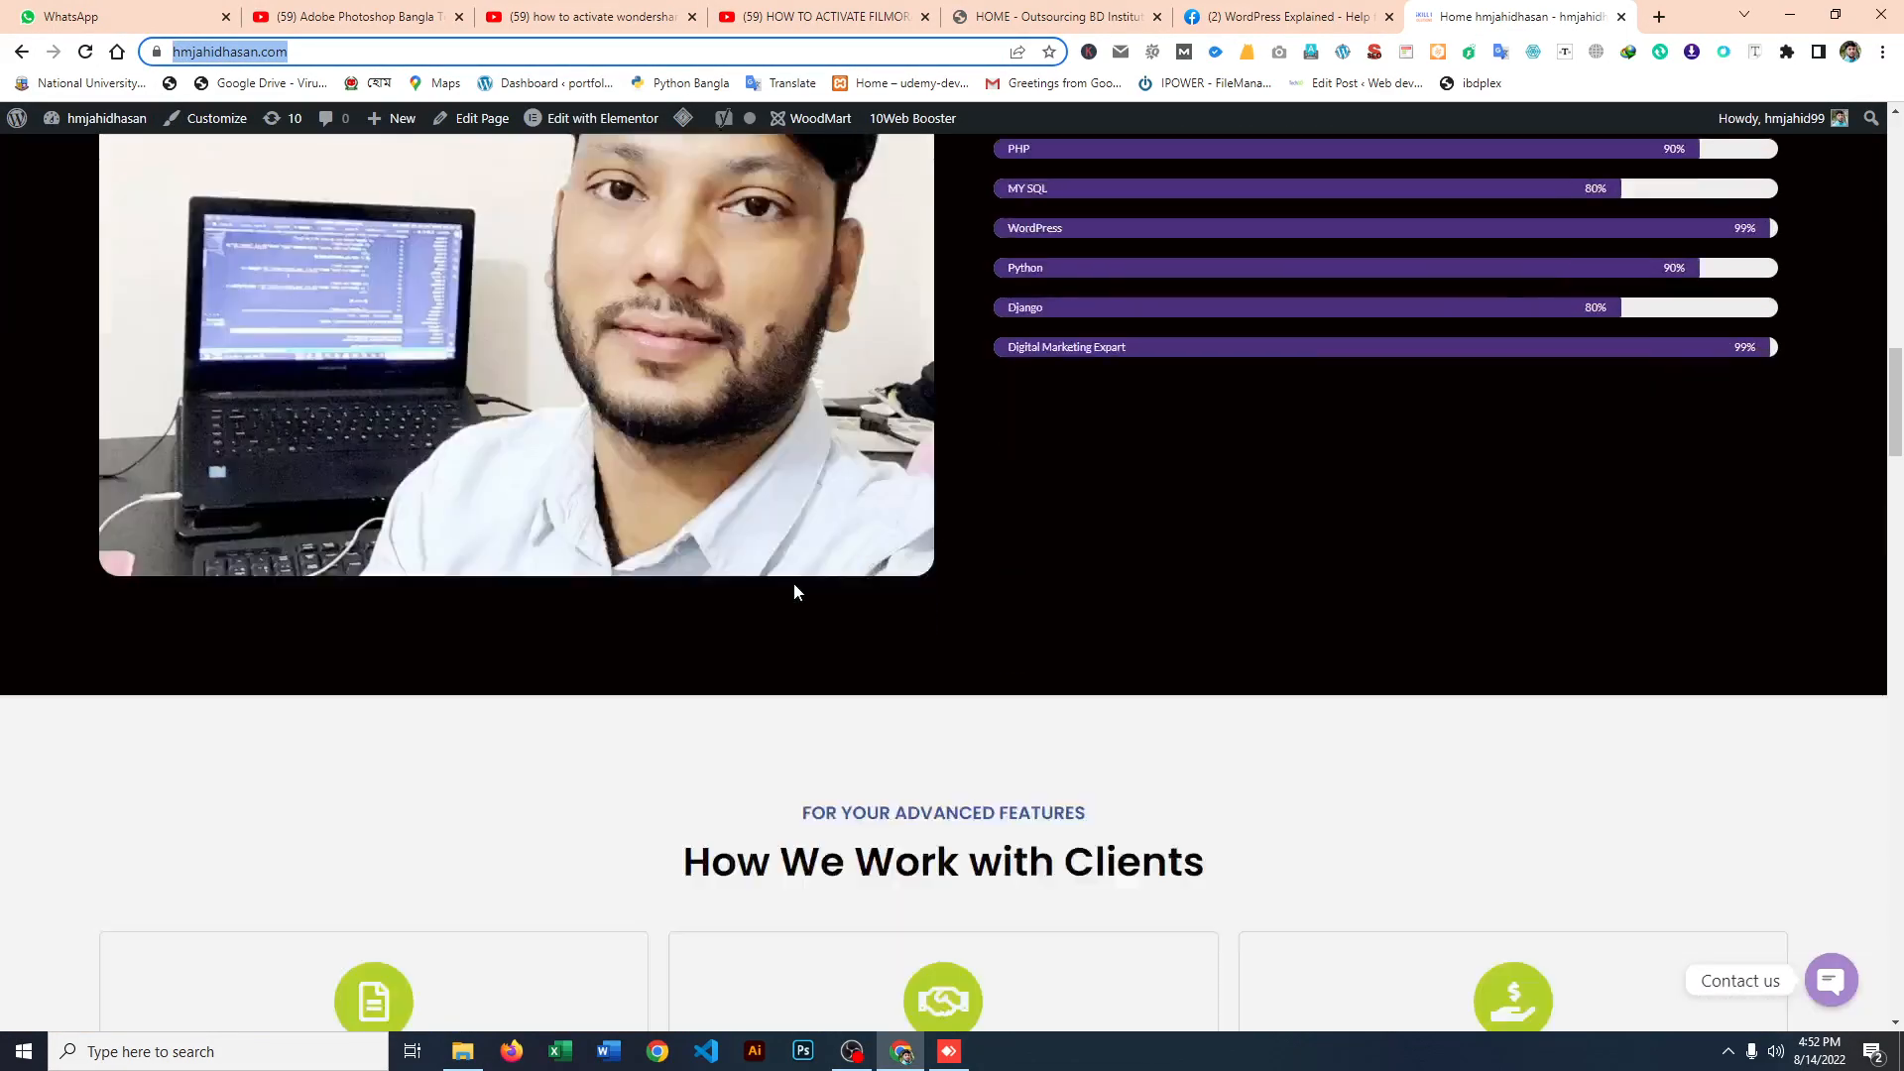
{"action": "scroll", "coordinate": [797, 610], "scroll_direction": "down", "scroll_amount": 6}
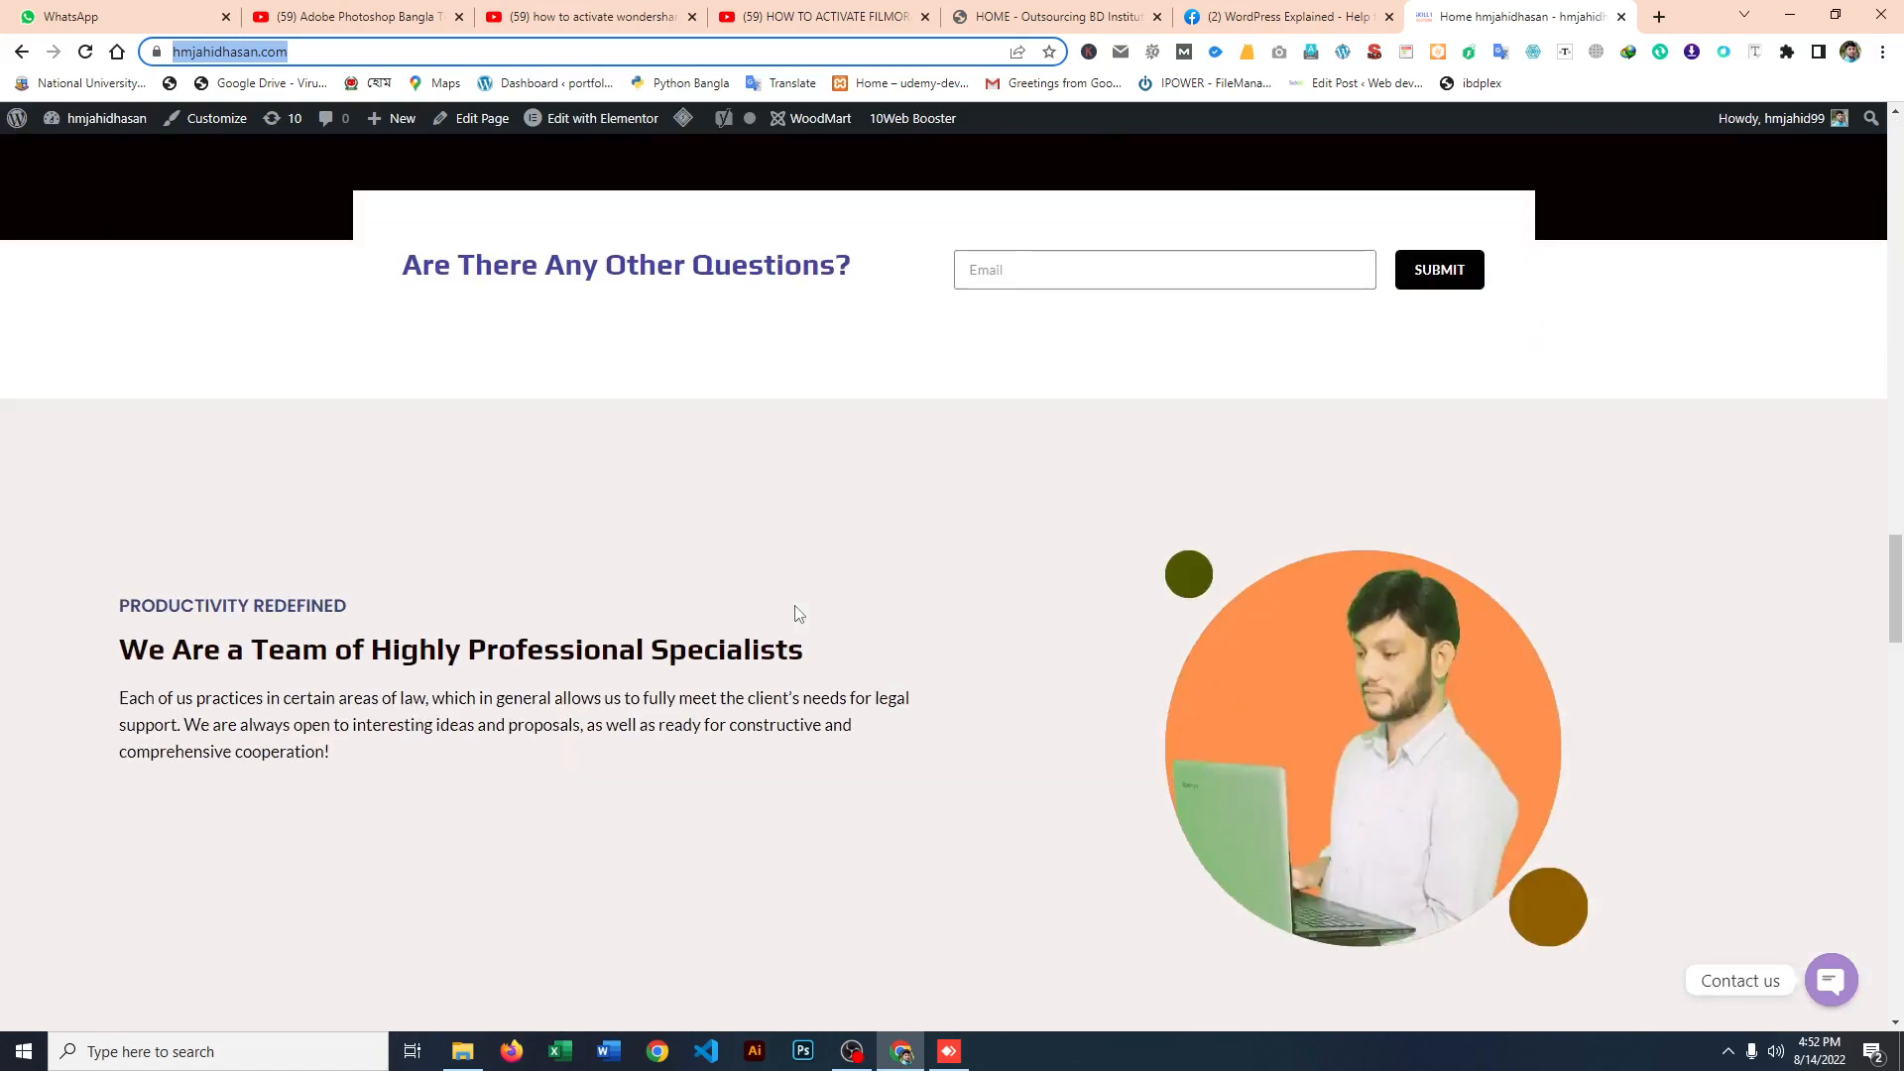
{"action": "scroll", "coordinate": [801, 684], "scroll_direction": "down", "scroll_amount": 10}
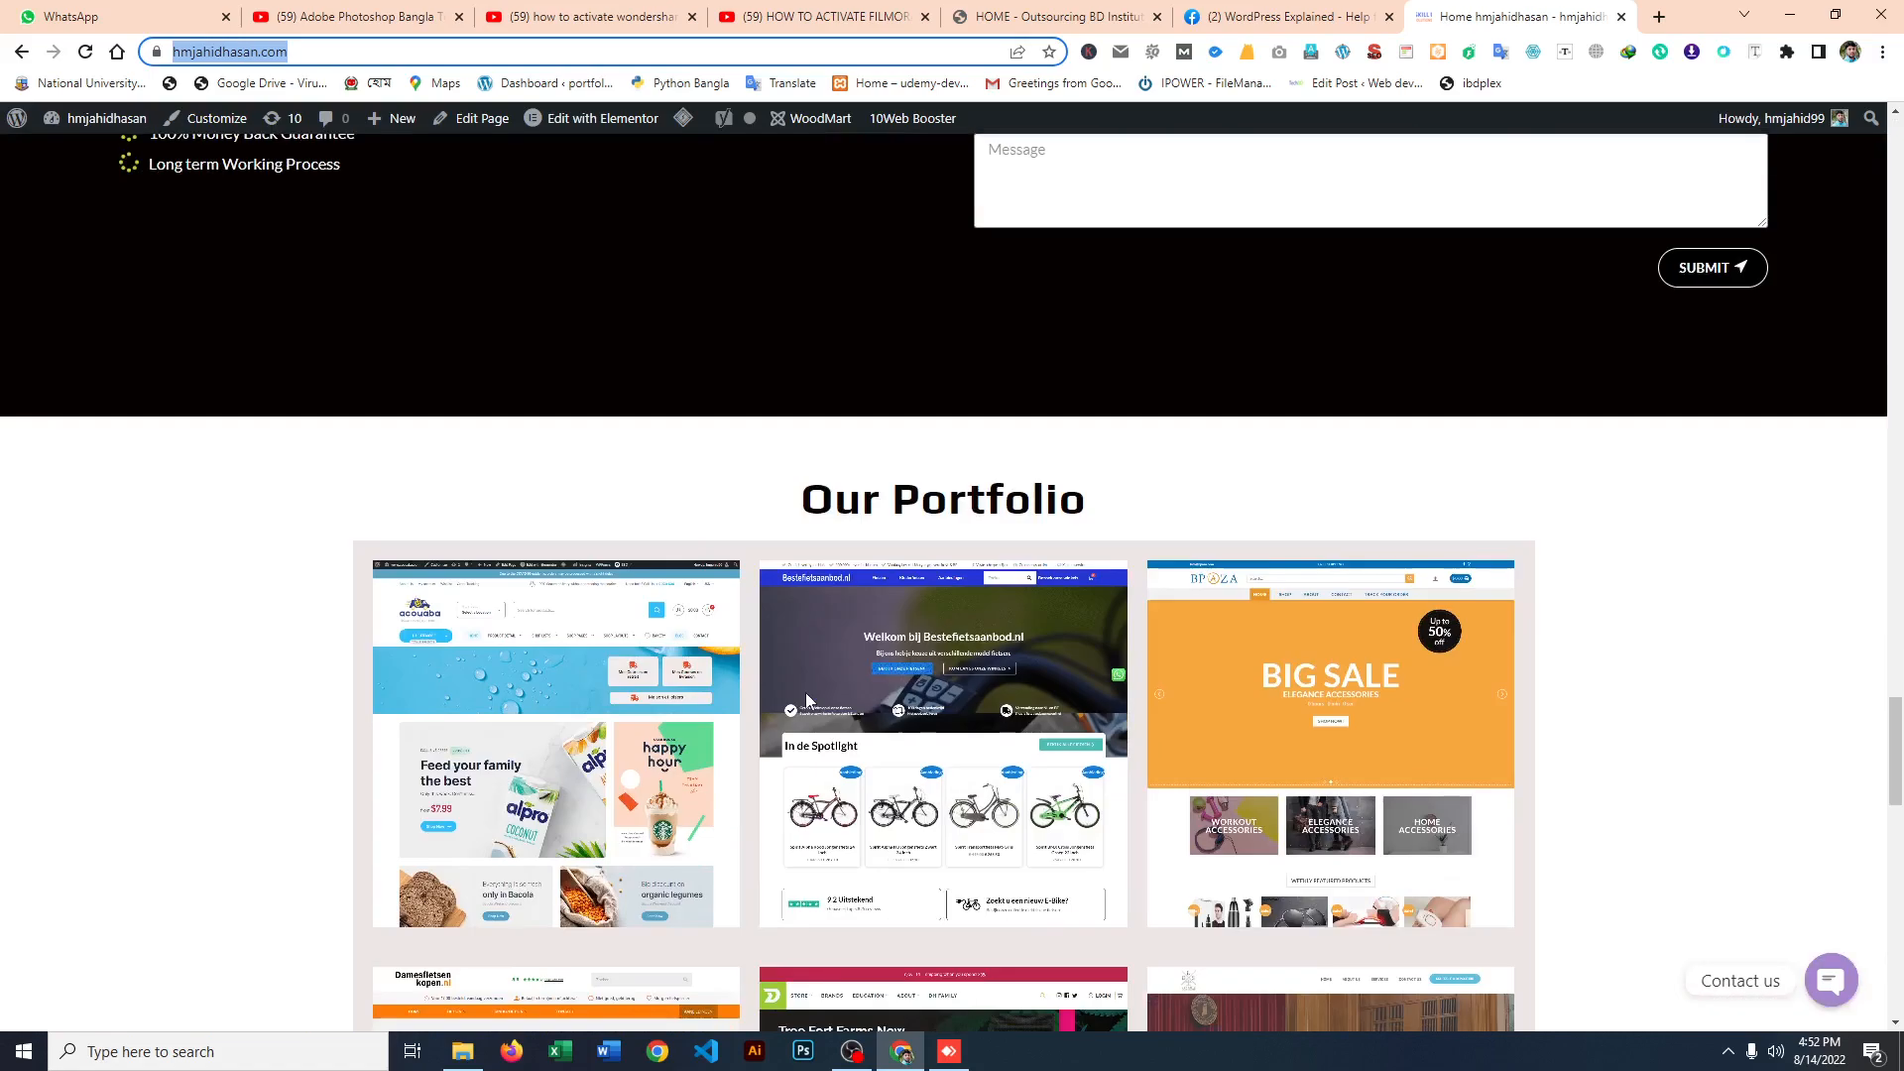
{"action": "scroll", "coordinate": [807, 700], "scroll_direction": "down", "scroll_amount": 3}
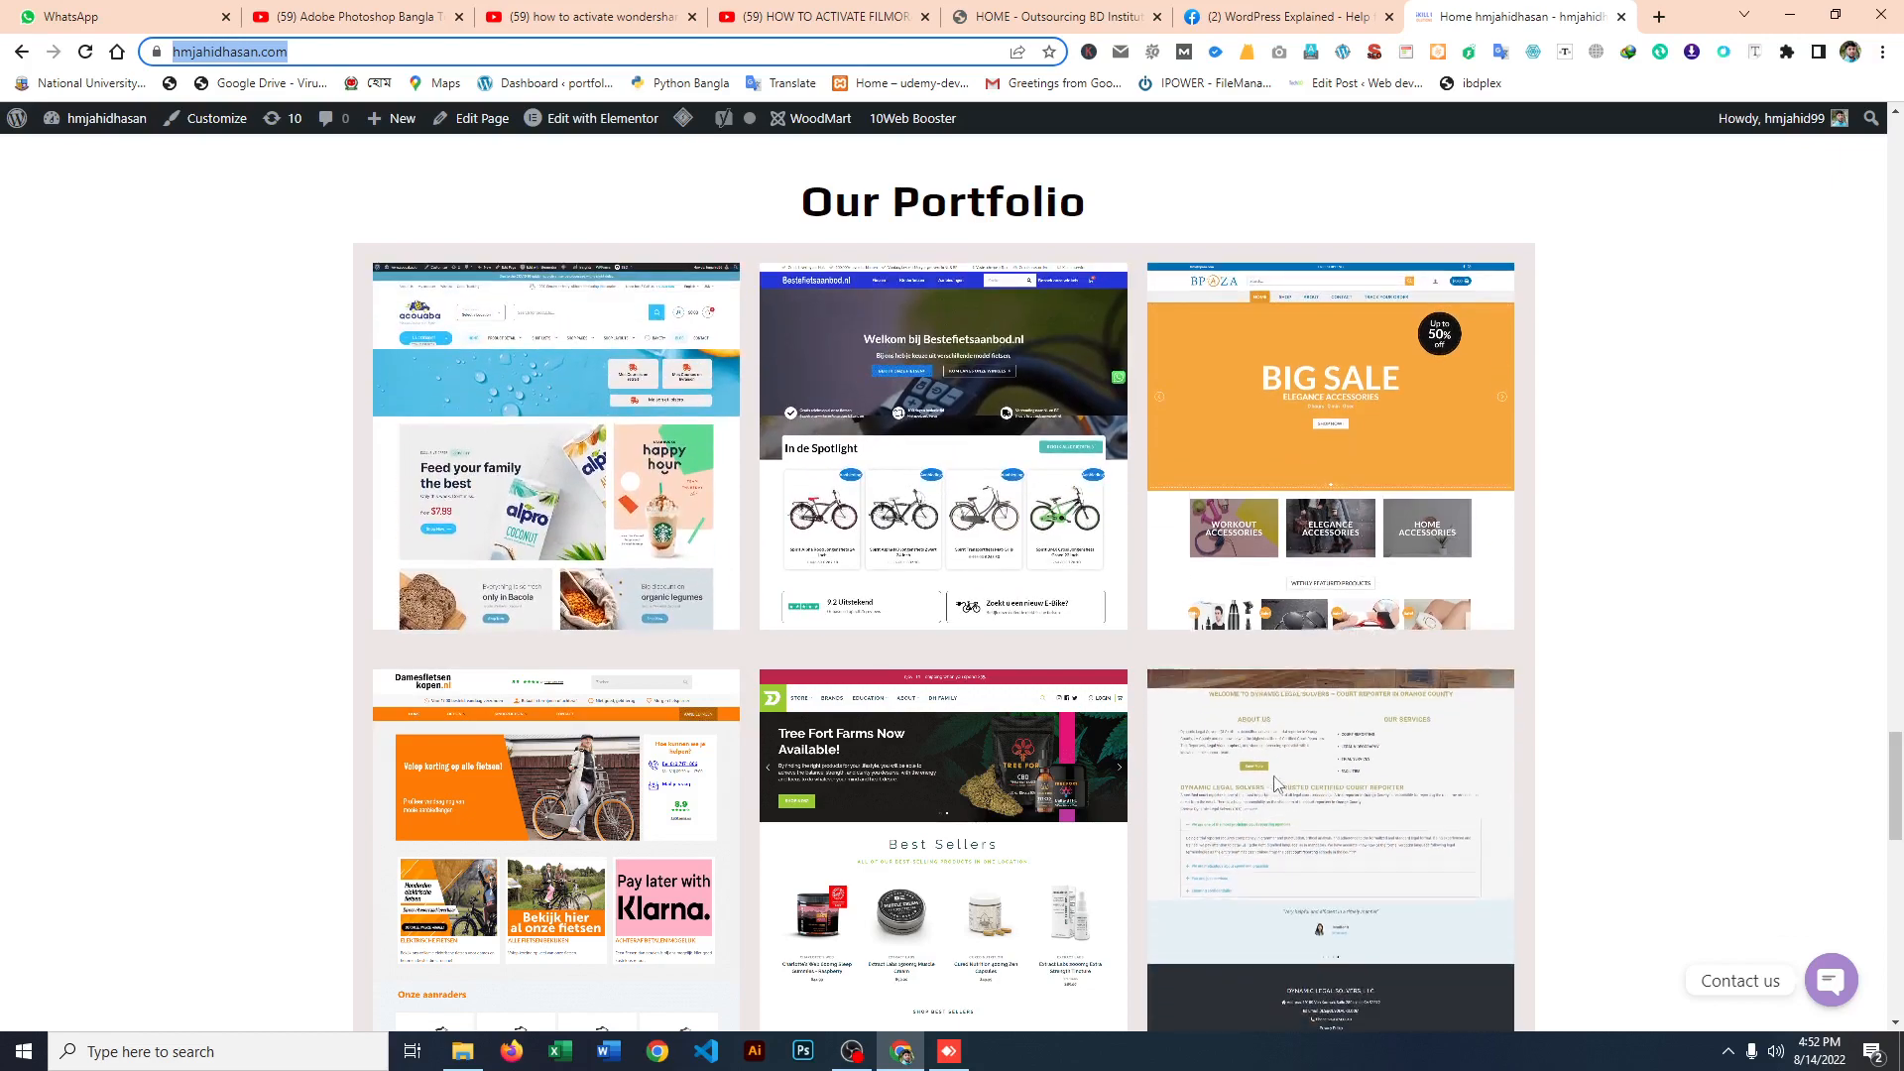
{"action": "scroll", "coordinate": [1129, 798], "scroll_direction": "down", "scroll_amount": 5}
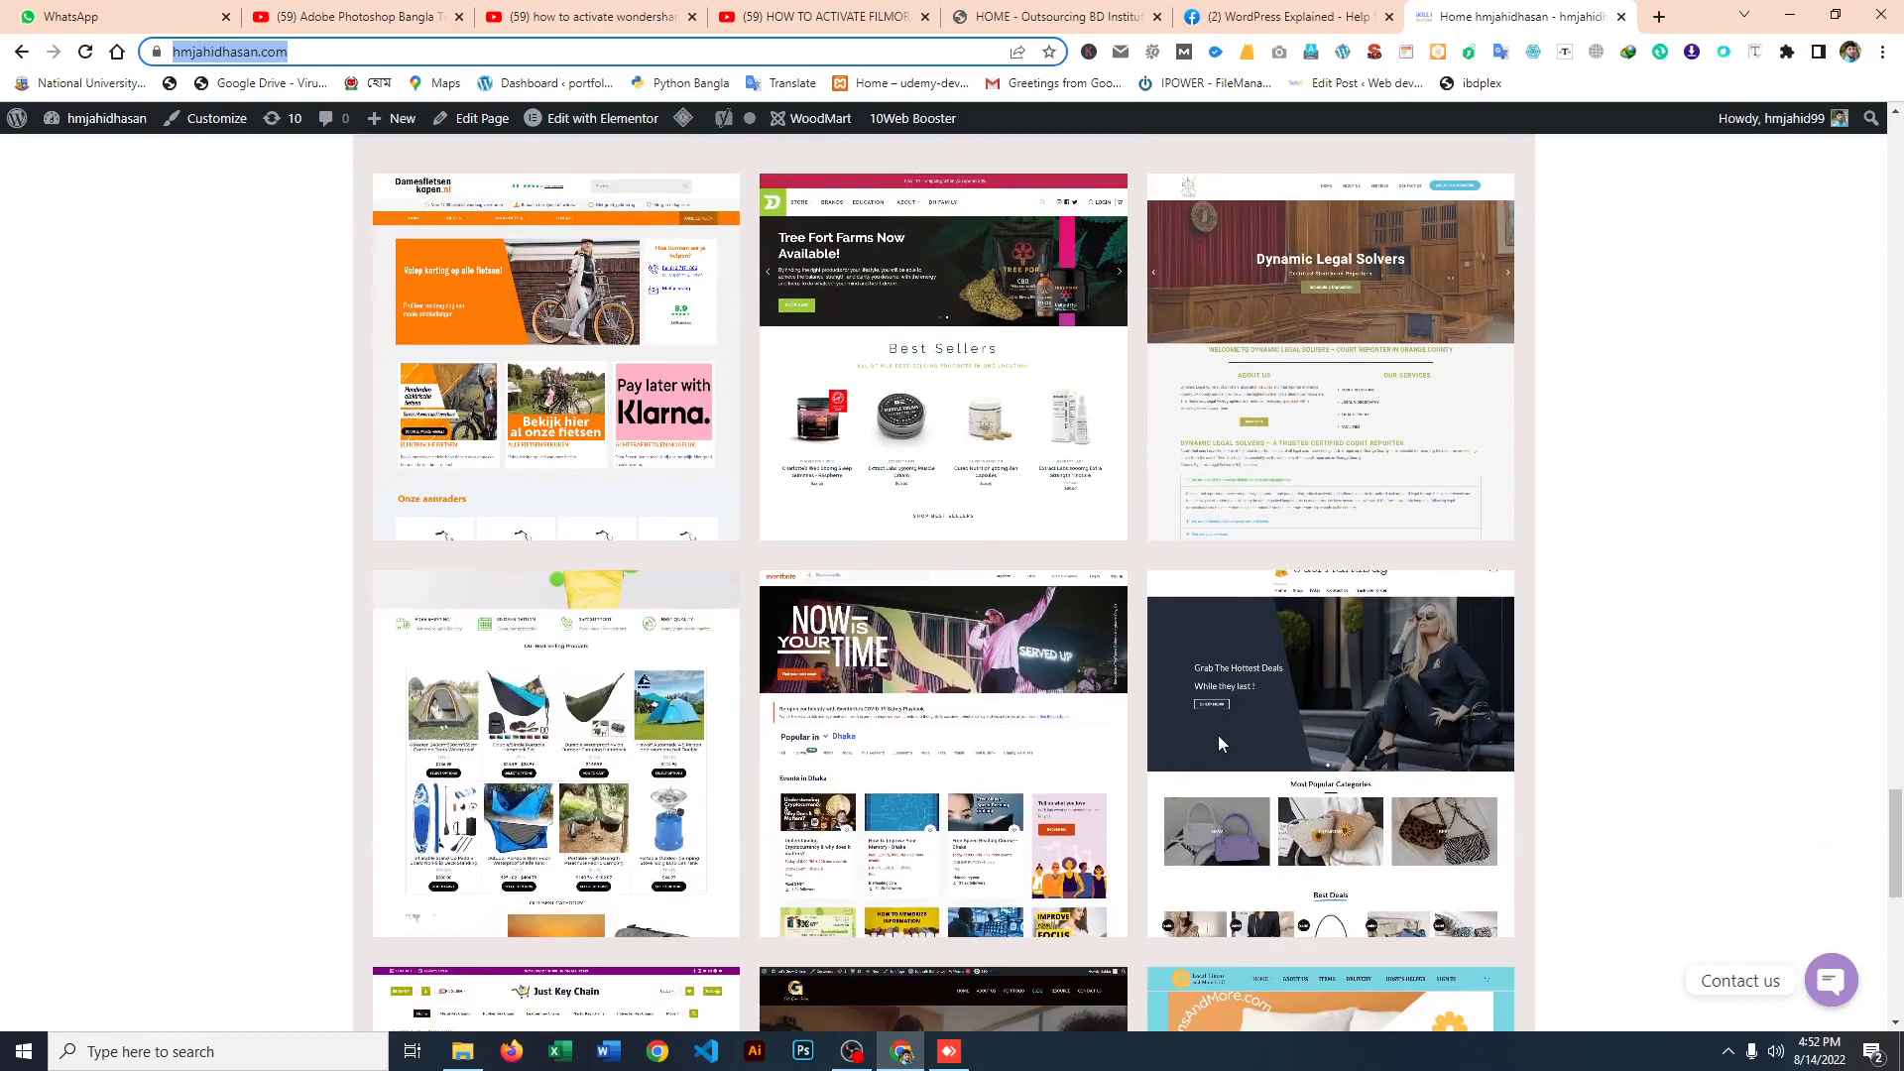
{"action": "scroll", "coordinate": [1294, 742], "scroll_direction": "down", "scroll_amount": 2}
{"action": "scroll", "coordinate": [1294, 741], "scroll_direction": "down", "scroll_amount": 6}
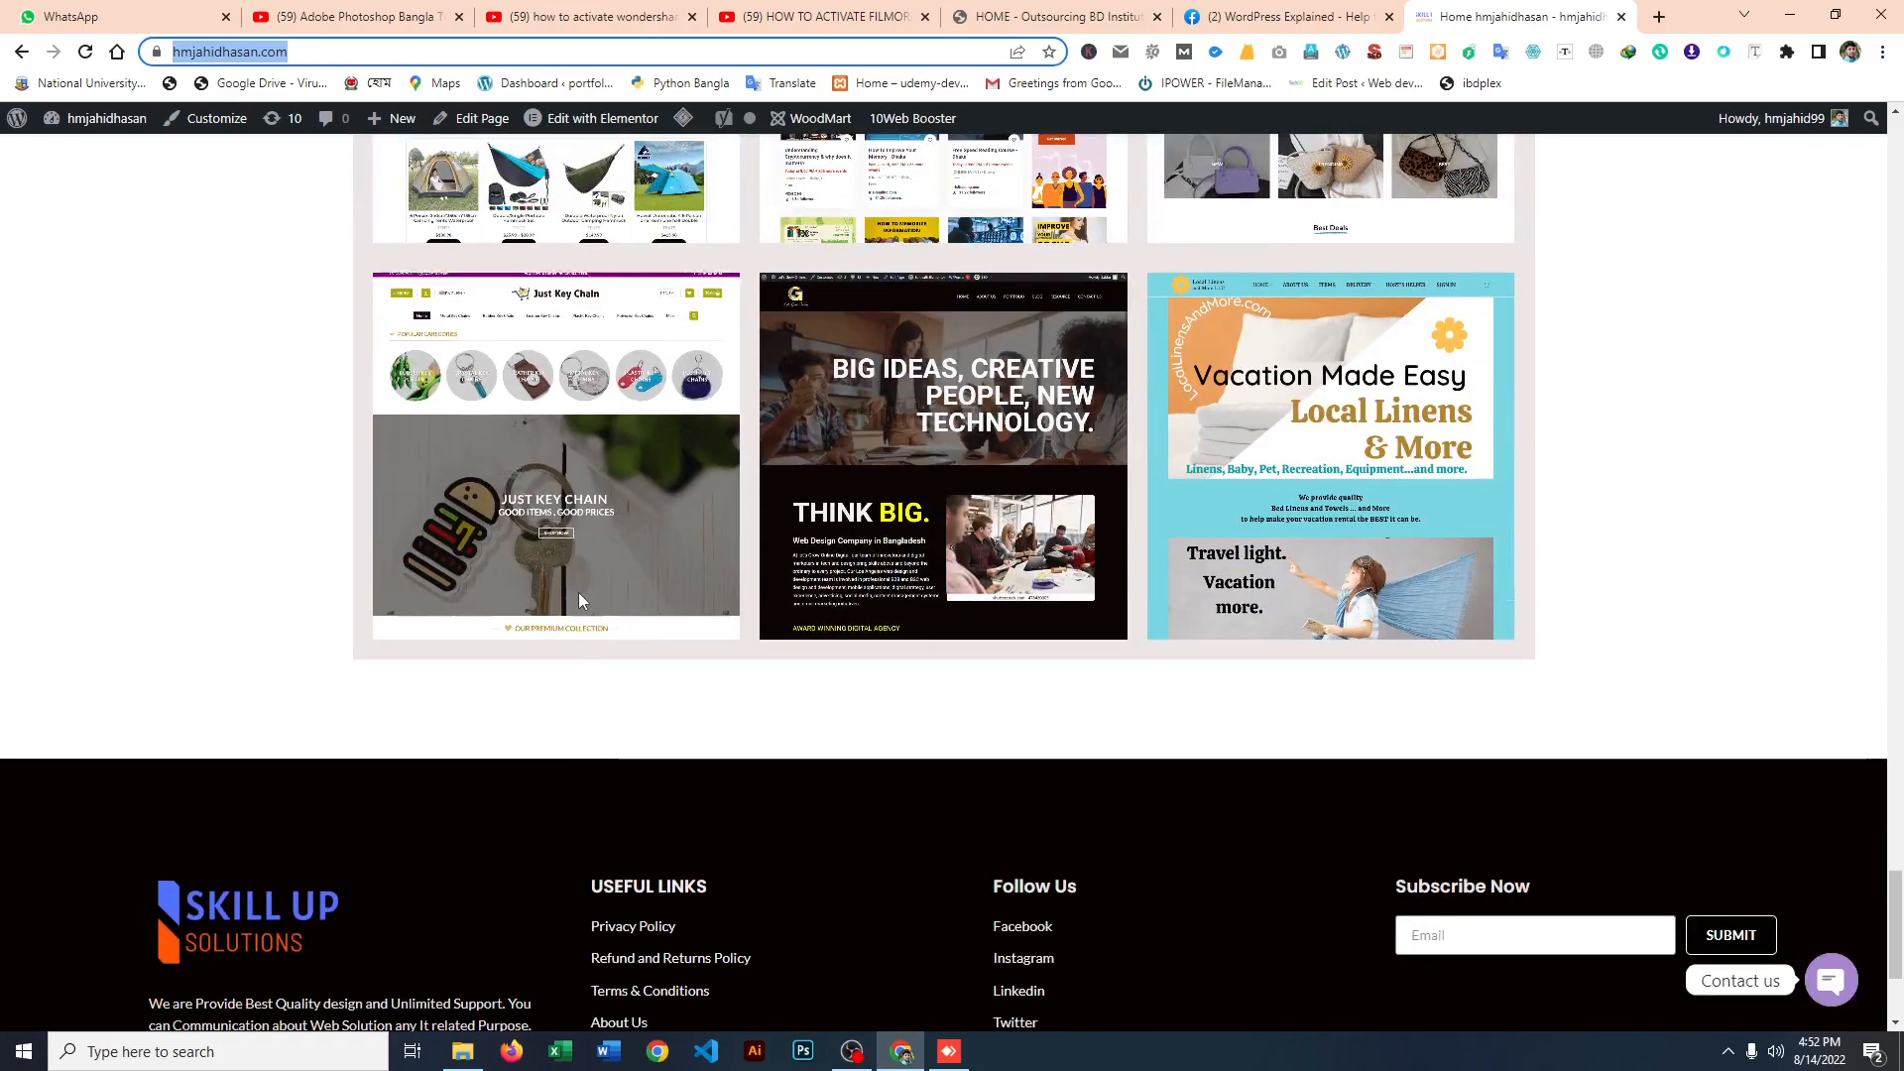
{"action": "scroll", "coordinate": [579, 587], "scroll_direction": "up", "scroll_amount": 2}
{"action": "scroll", "coordinate": [1195, 617], "scroll_direction": "up", "scroll_amount": 8}
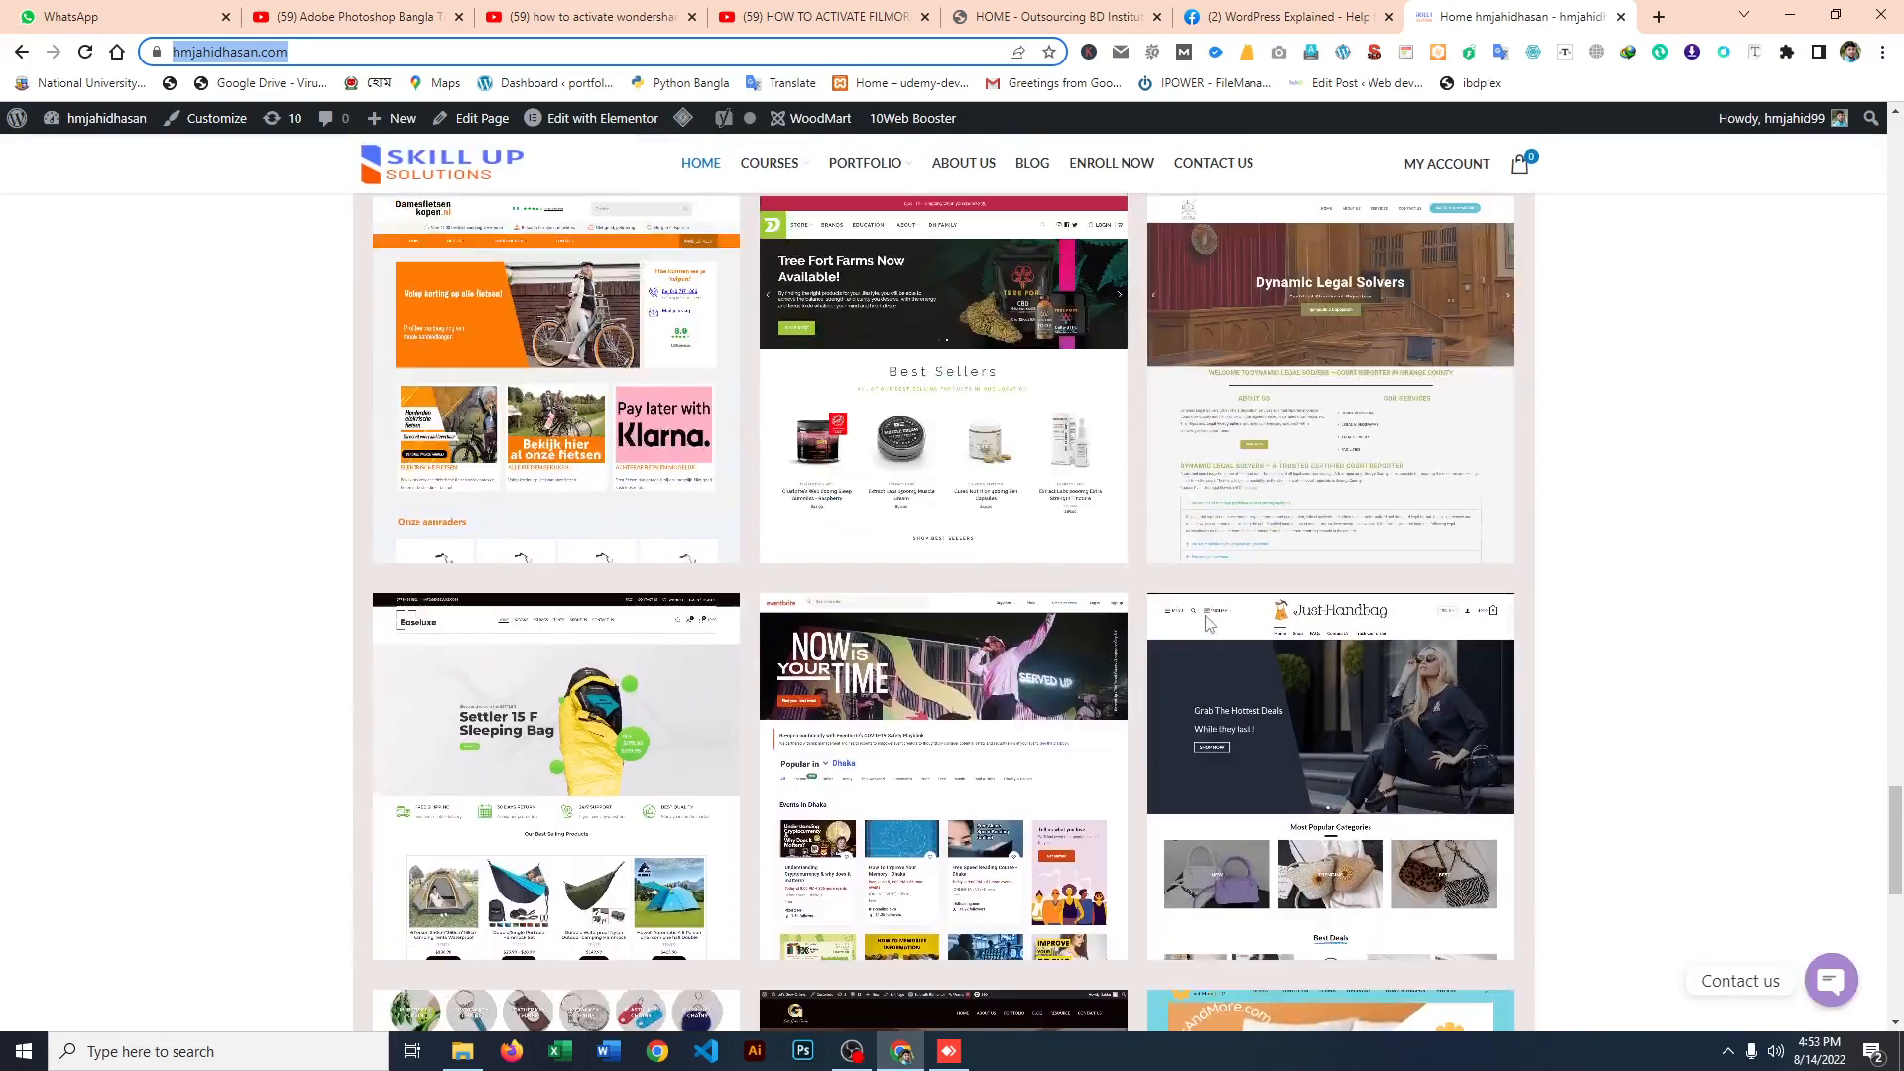
{"action": "scroll", "coordinate": [1198, 618], "scroll_direction": "up", "scroll_amount": 15}
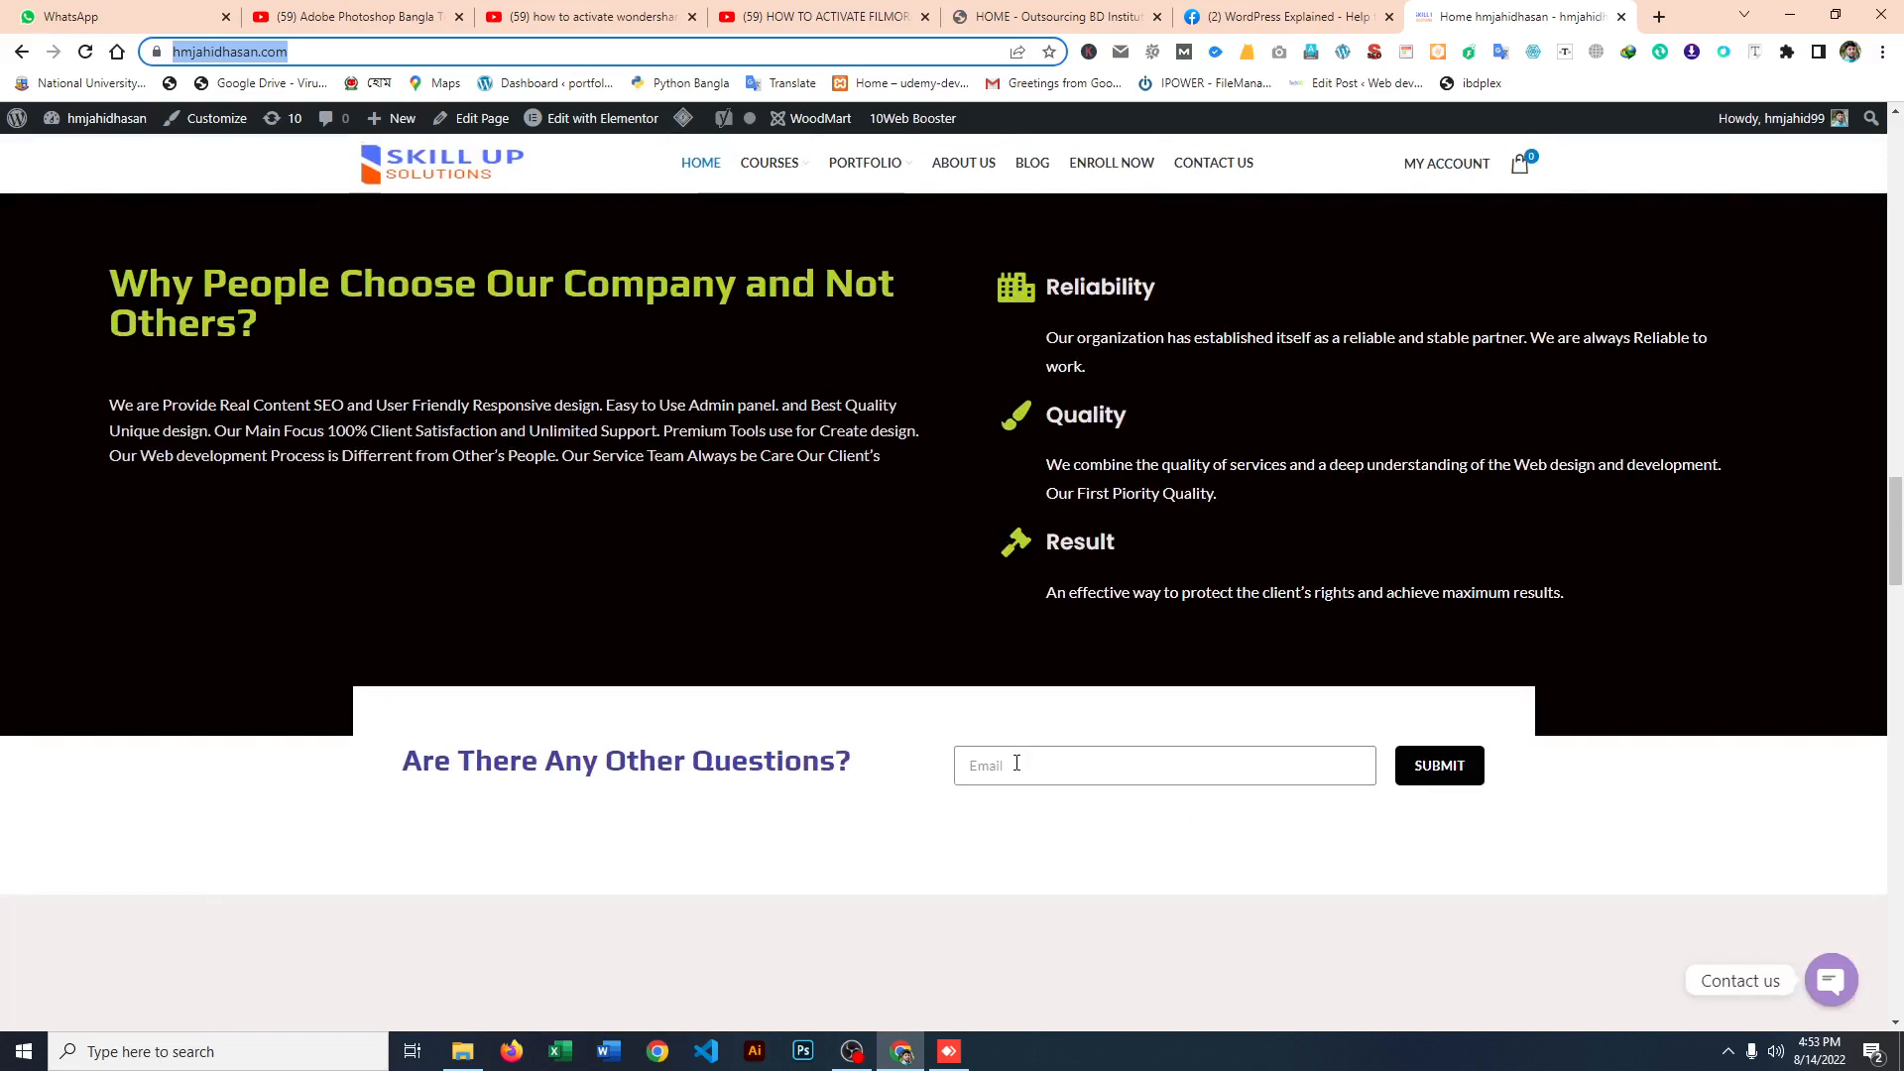
{"action": "left_click", "coordinate": [1020, 764]}
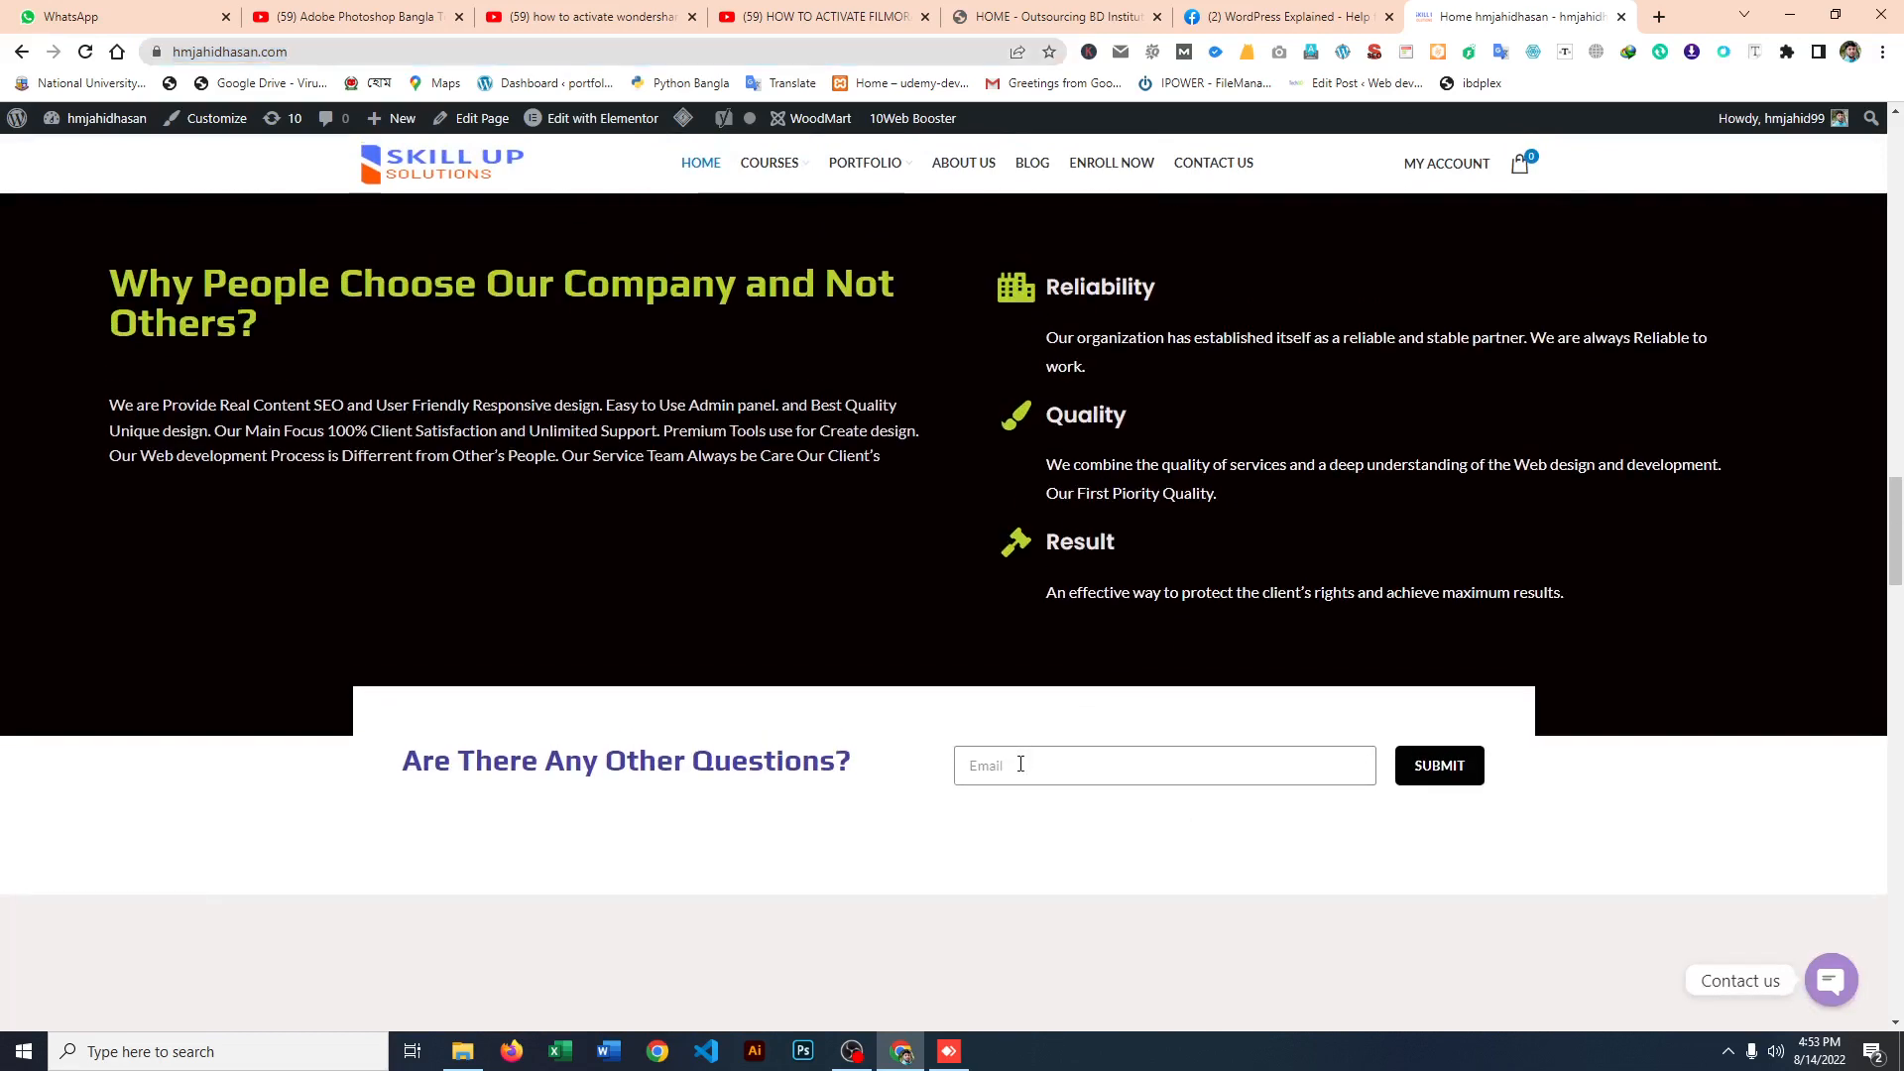
{"action": "left_click", "coordinate": [1635, 772]}
{"action": "scroll", "coordinate": [972, 438], "scroll_direction": "up", "scroll_amount": 3}
{"action": "scroll", "coordinate": [960, 452], "scroll_direction": "up", "scroll_amount": 10}
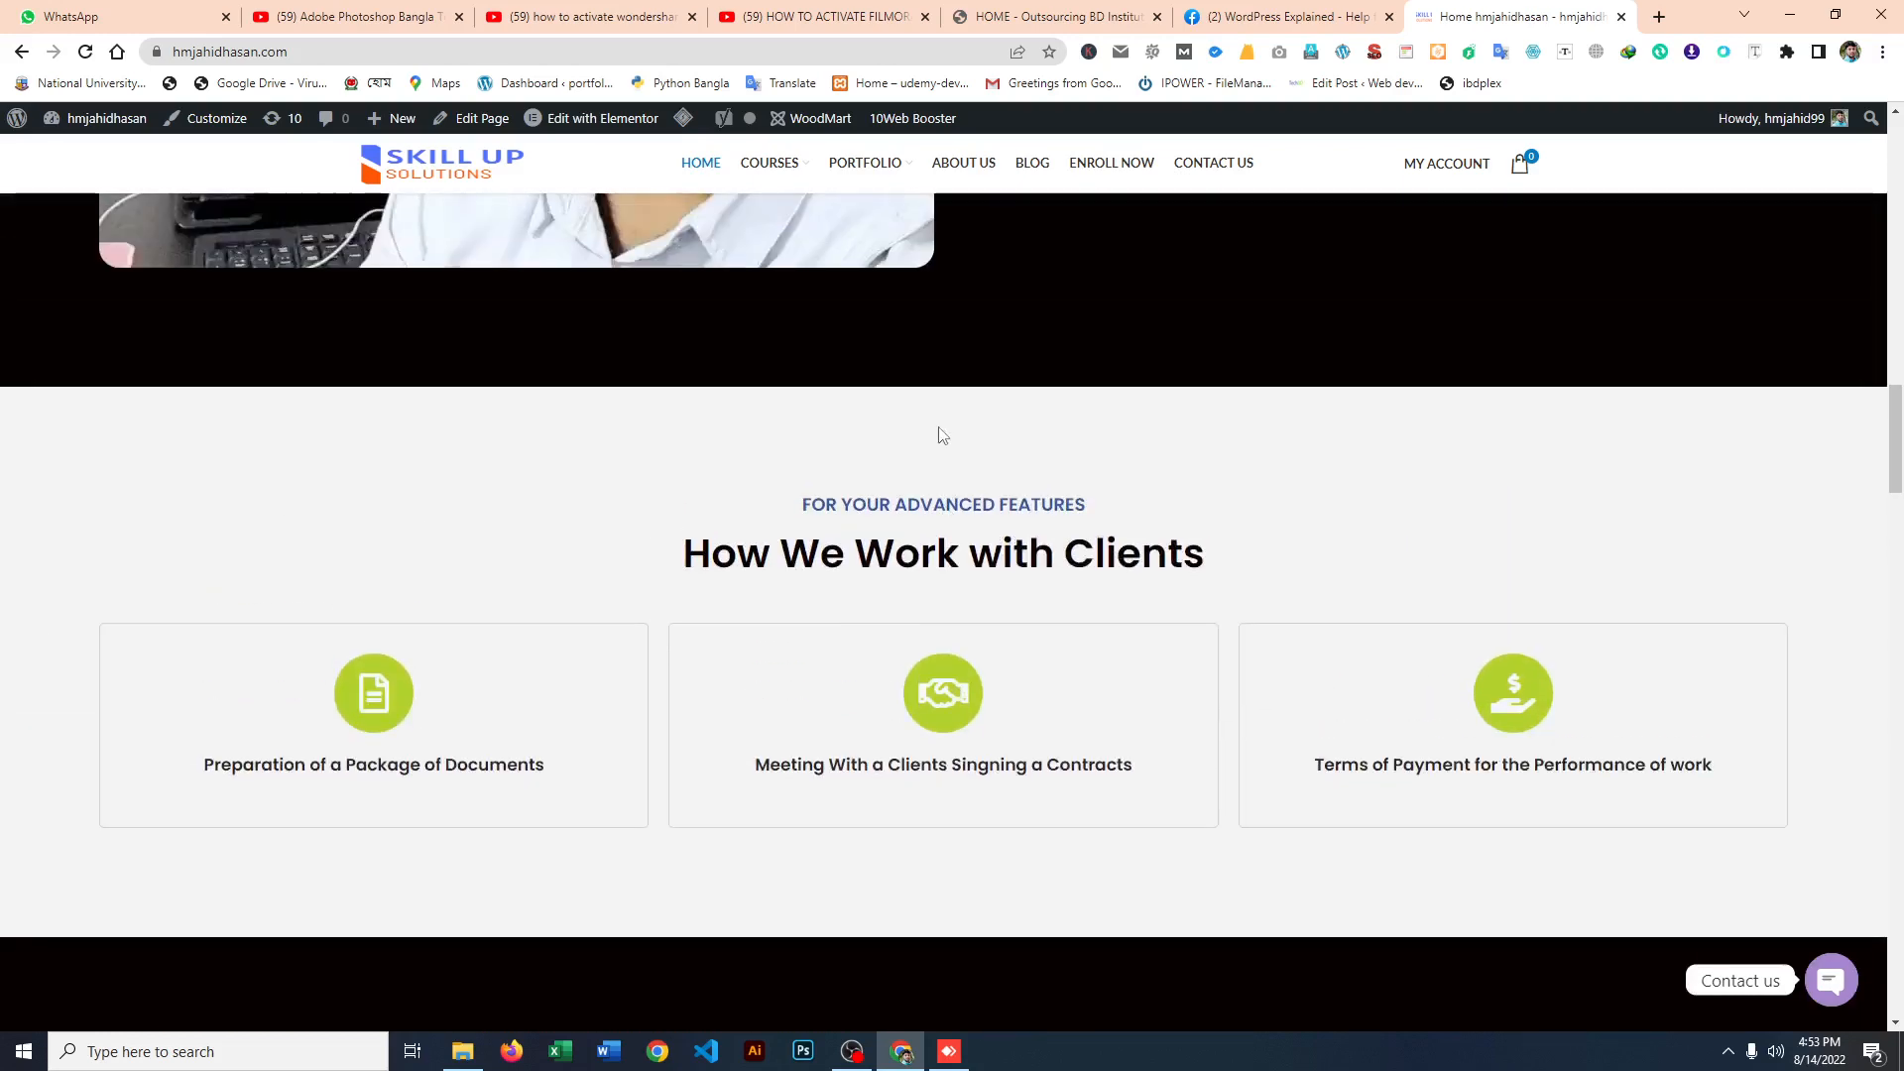
{"action": "scroll", "coordinate": [996, 409], "scroll_direction": "up", "scroll_amount": 8}
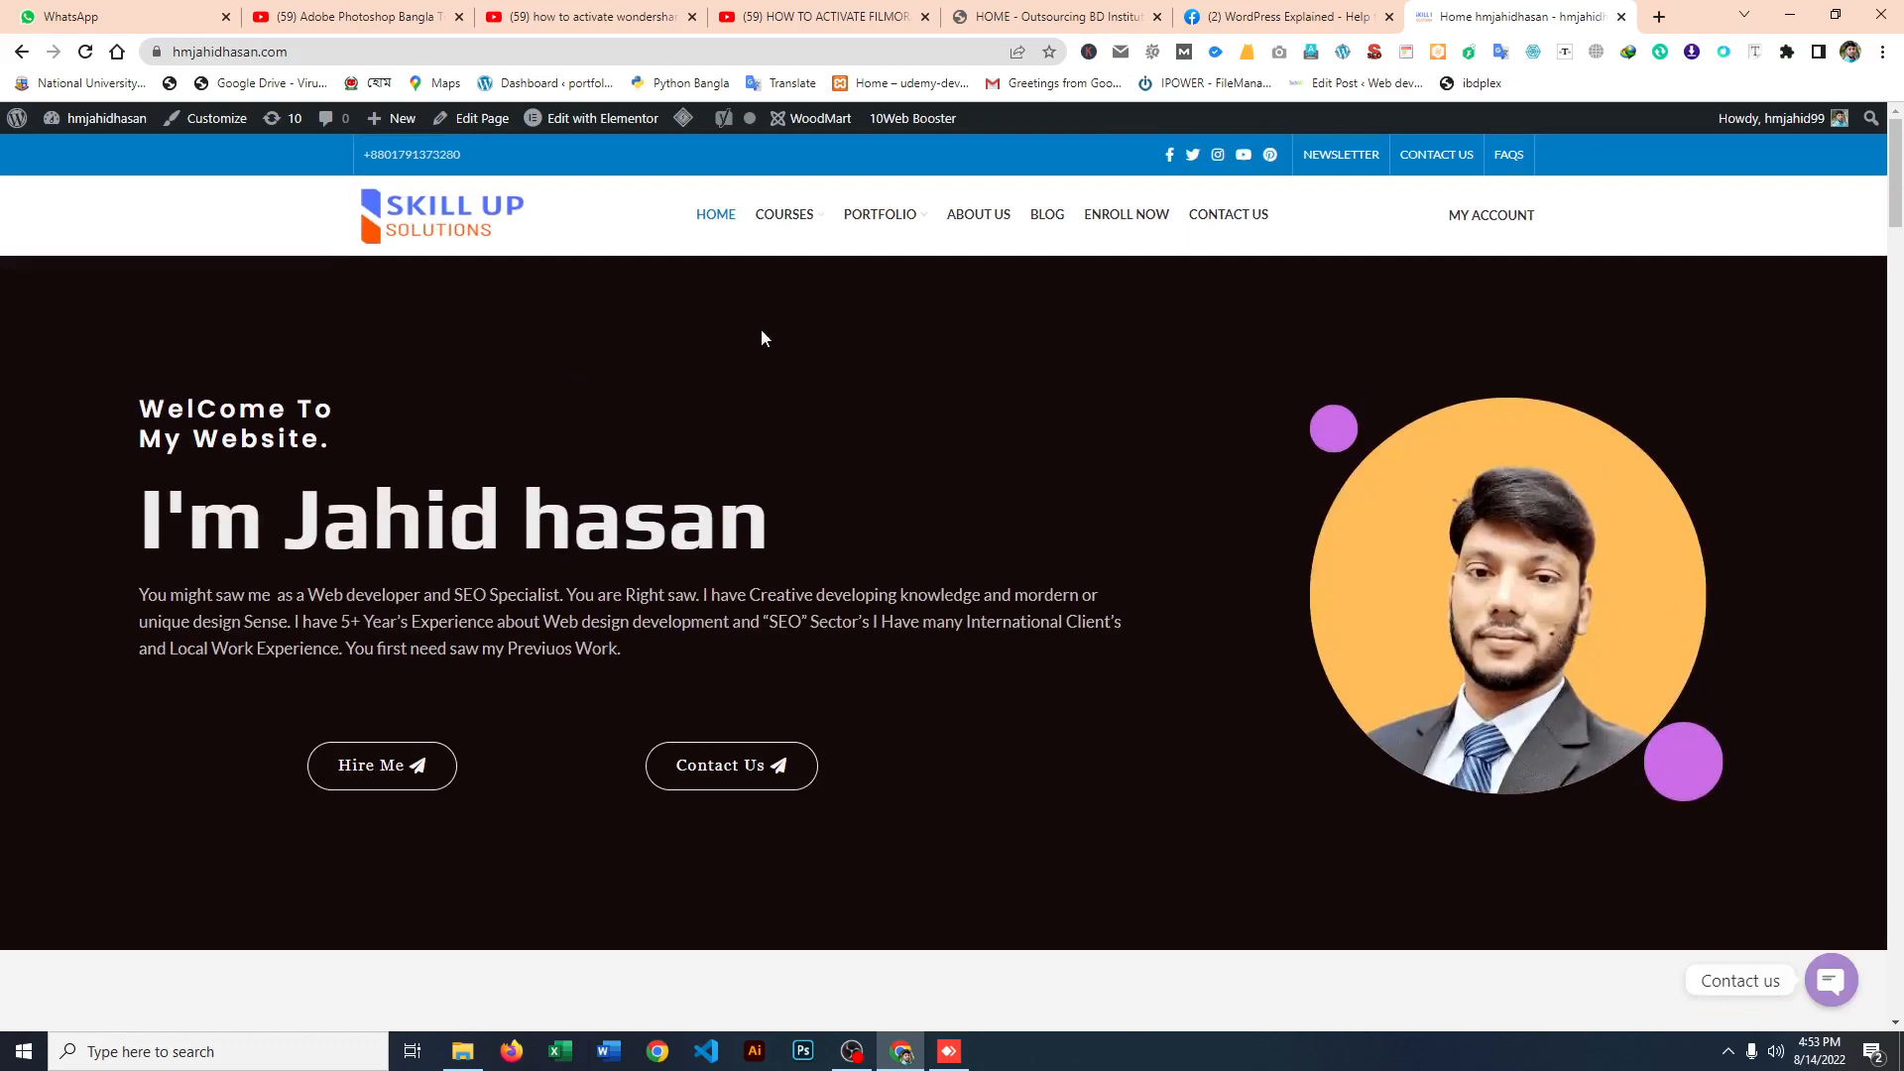
{"action": "left_click", "coordinate": [1620, 17]}
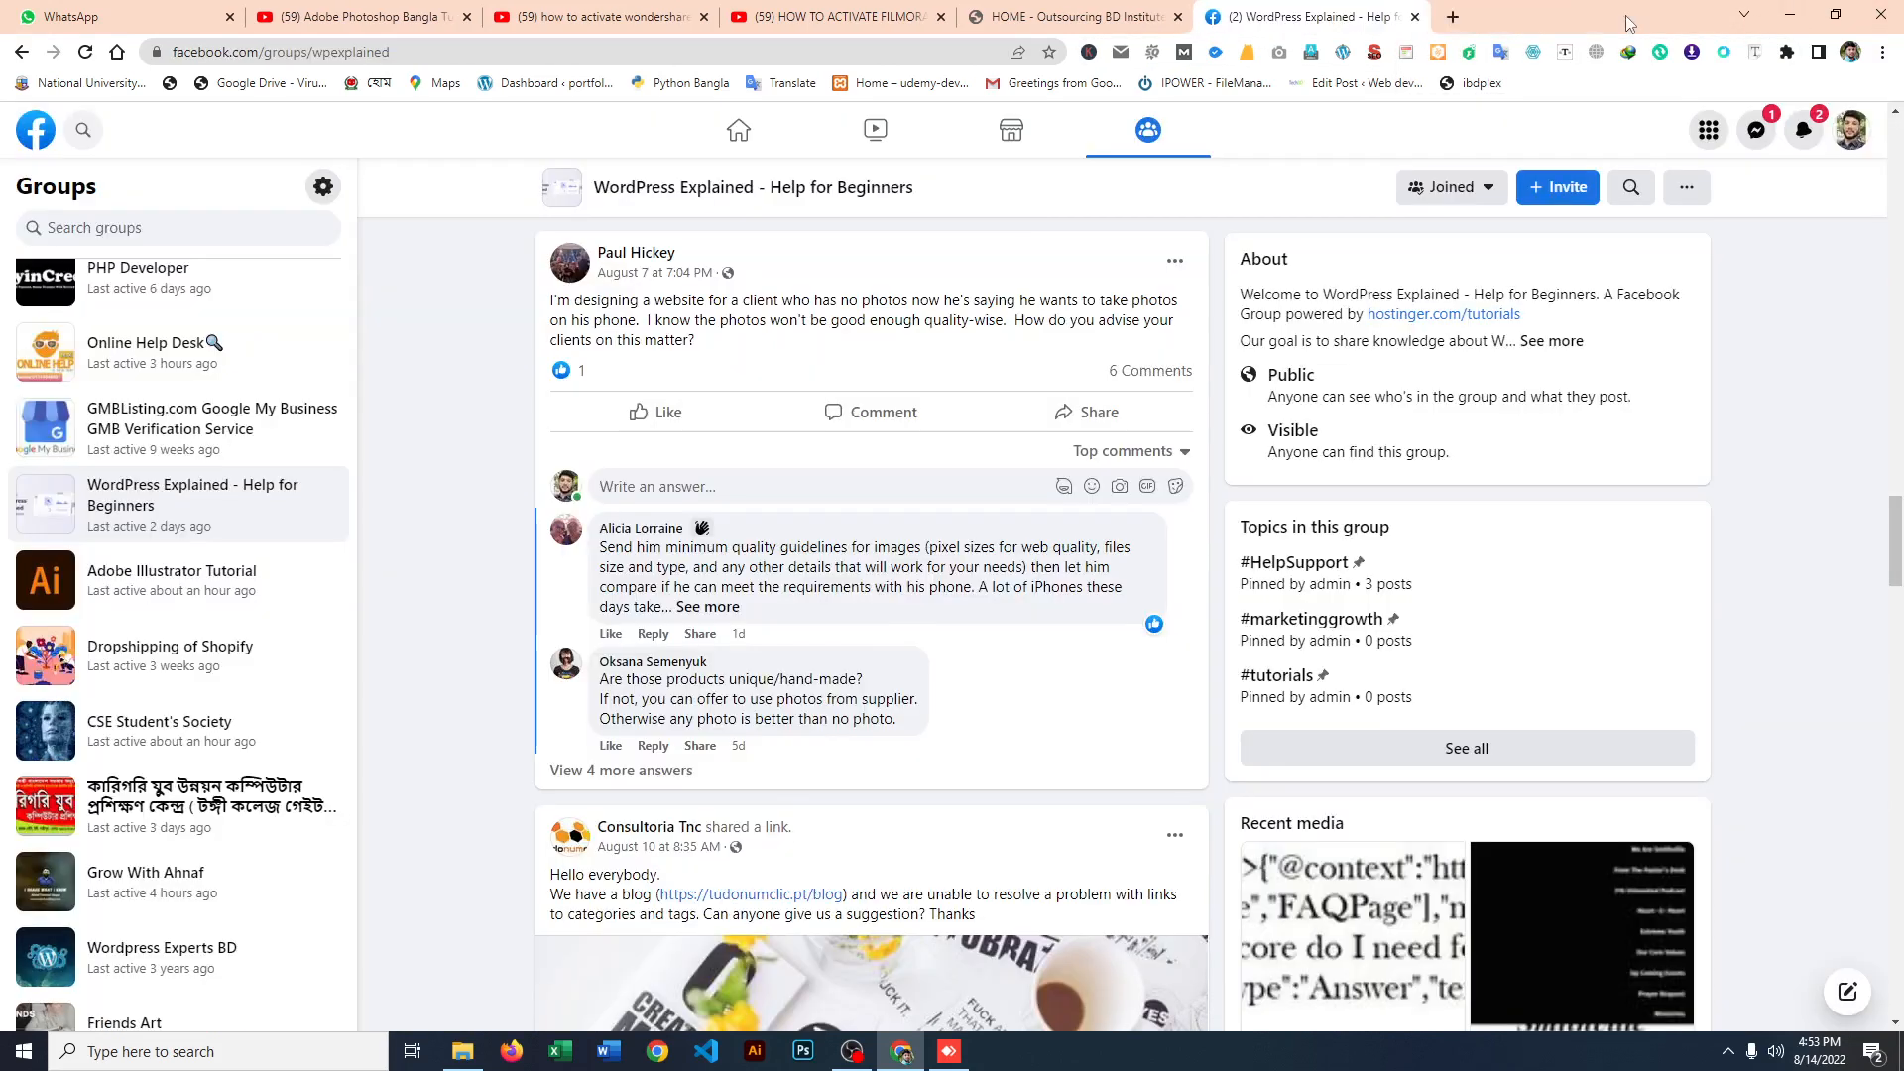
Step: Search for "xampp 64 bit" in a new tab and open the Apache Friends Download XAMPP page
{"action": "left_click", "coordinate": [1466, 17]}
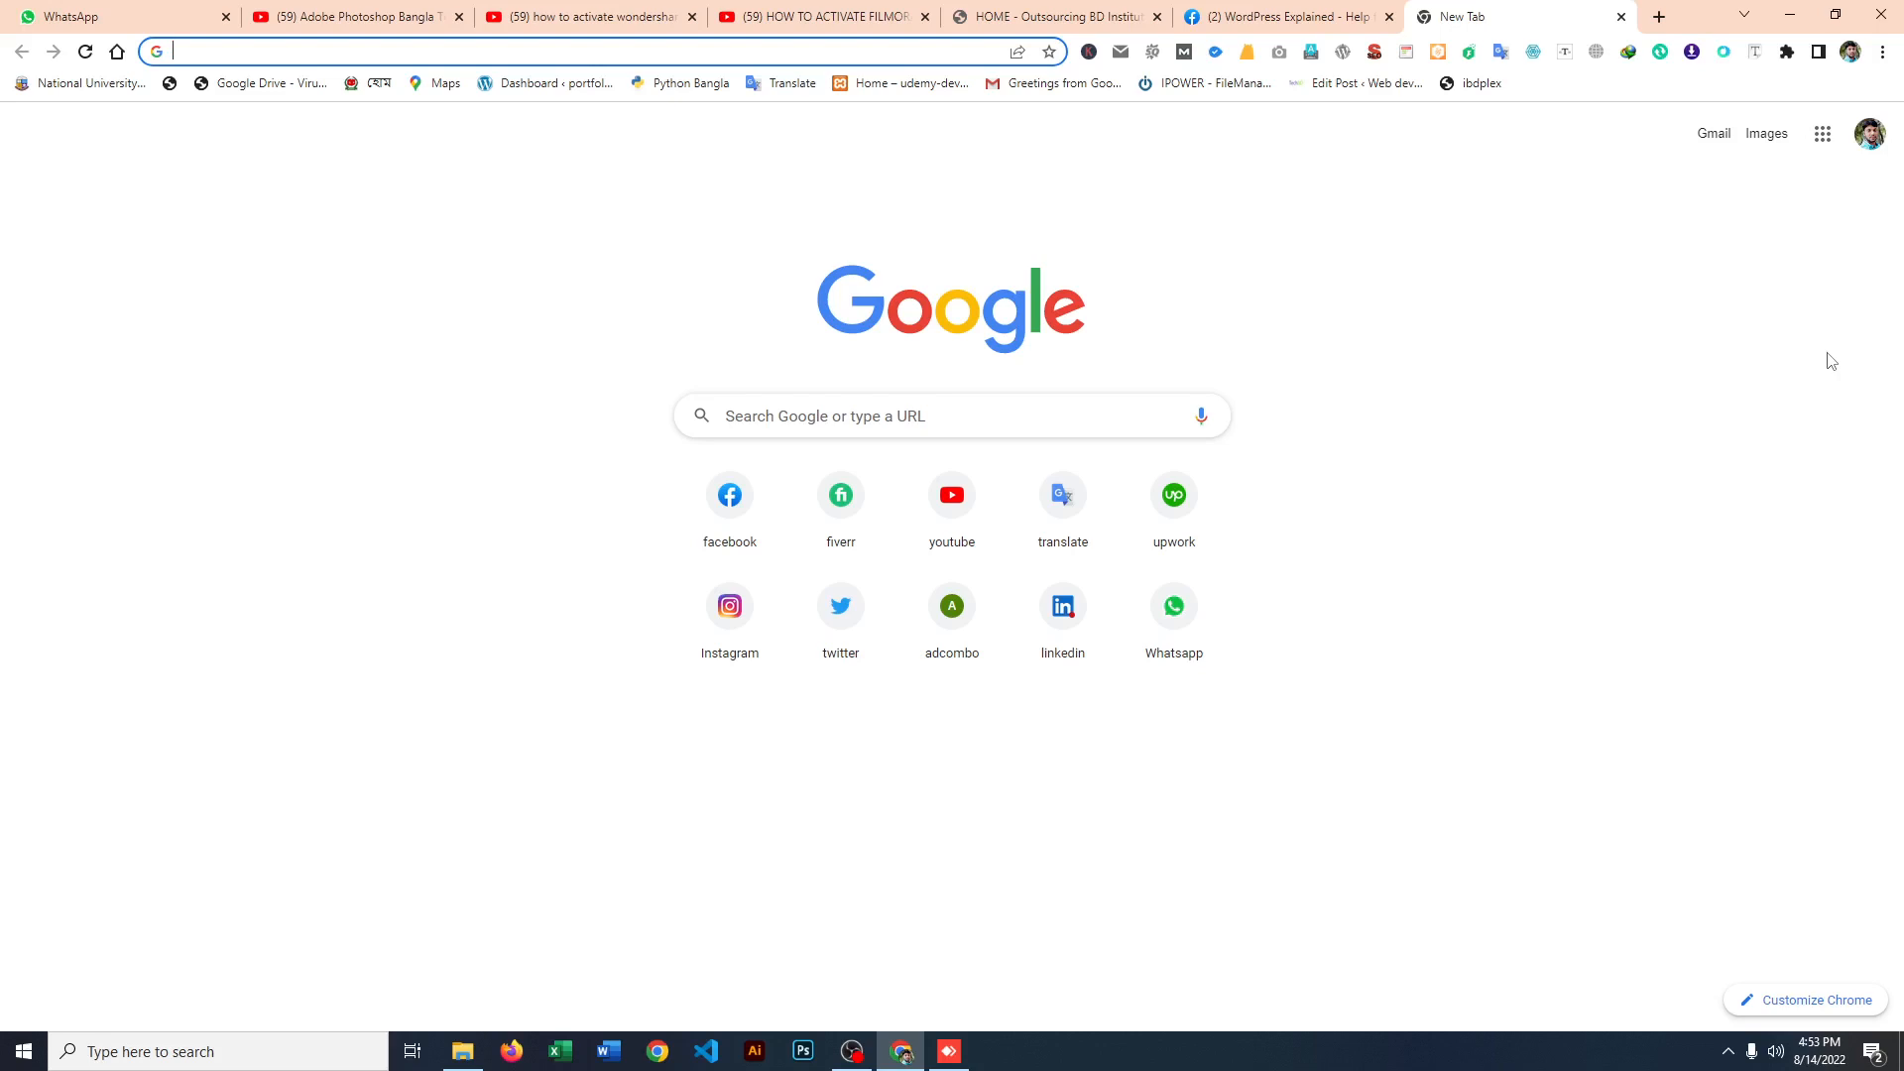
{"action": "type", "text": "xa"}
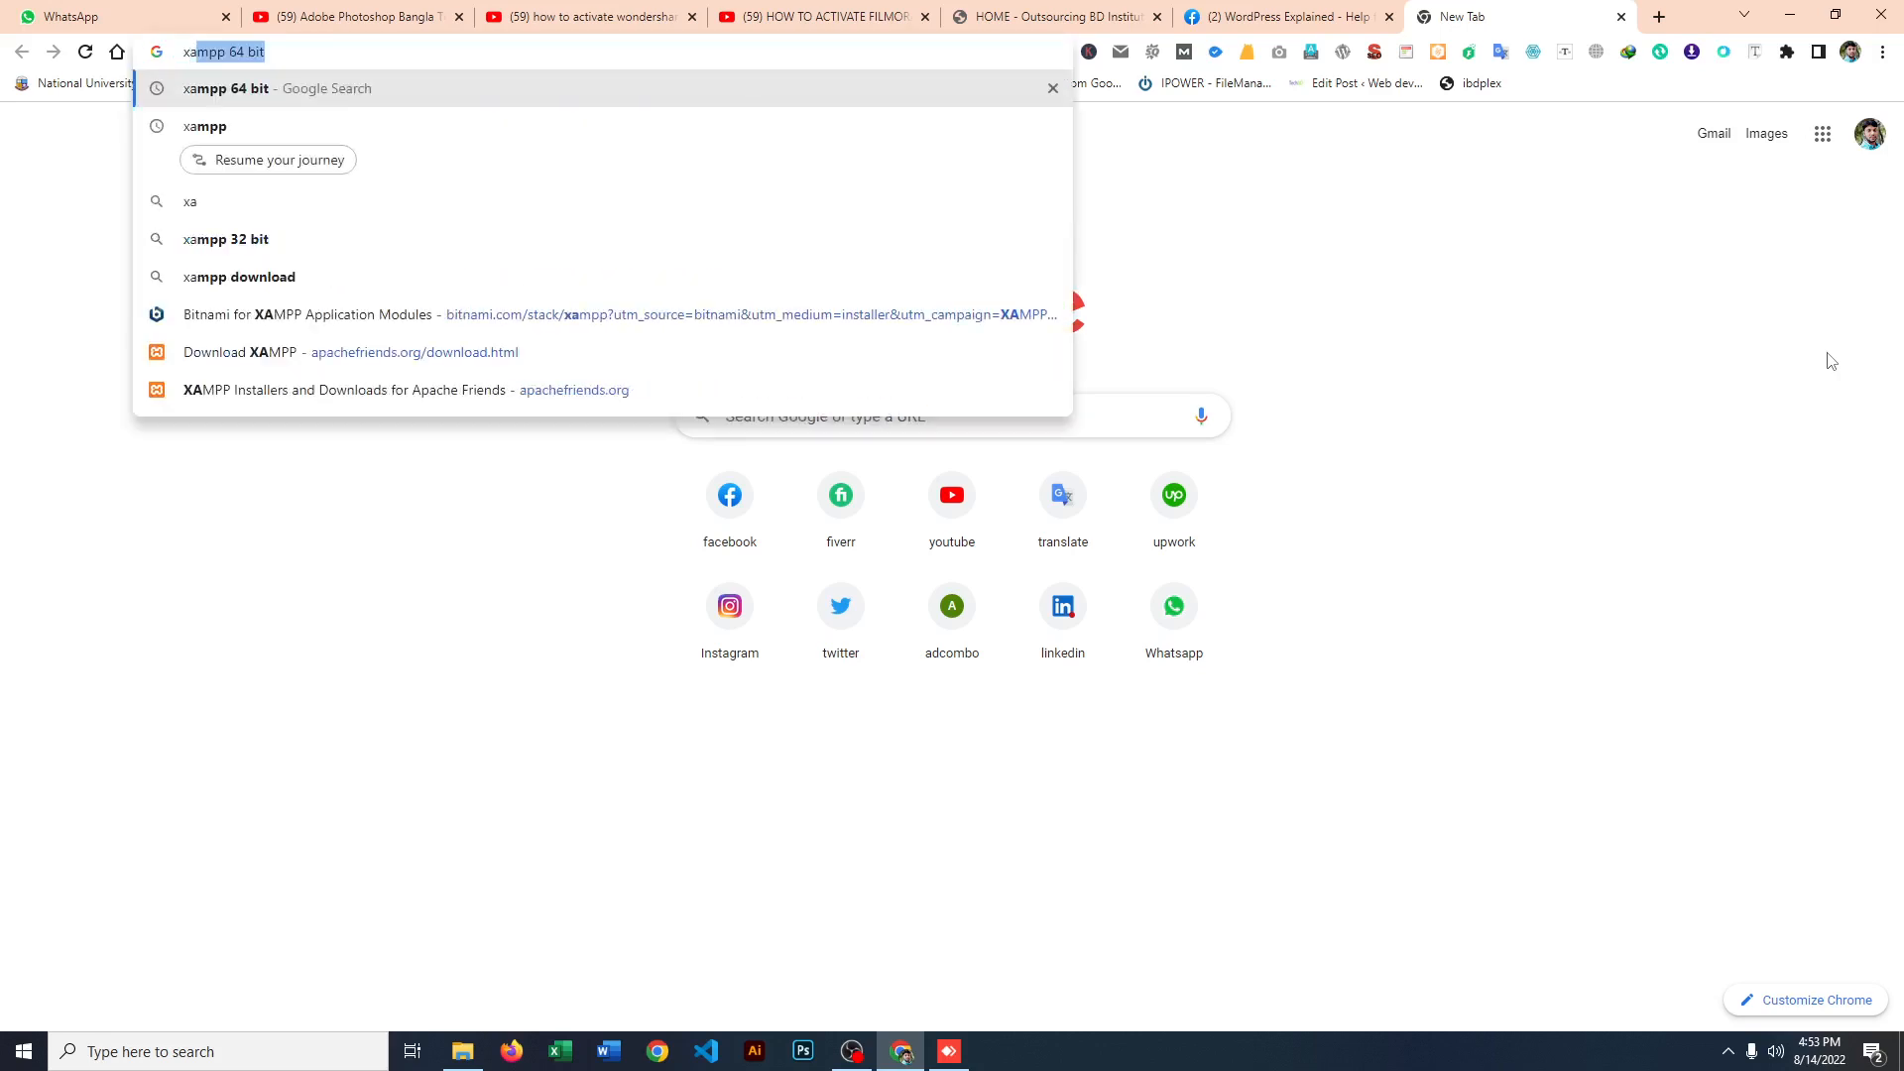
{"action": "key", "text": "Right"}
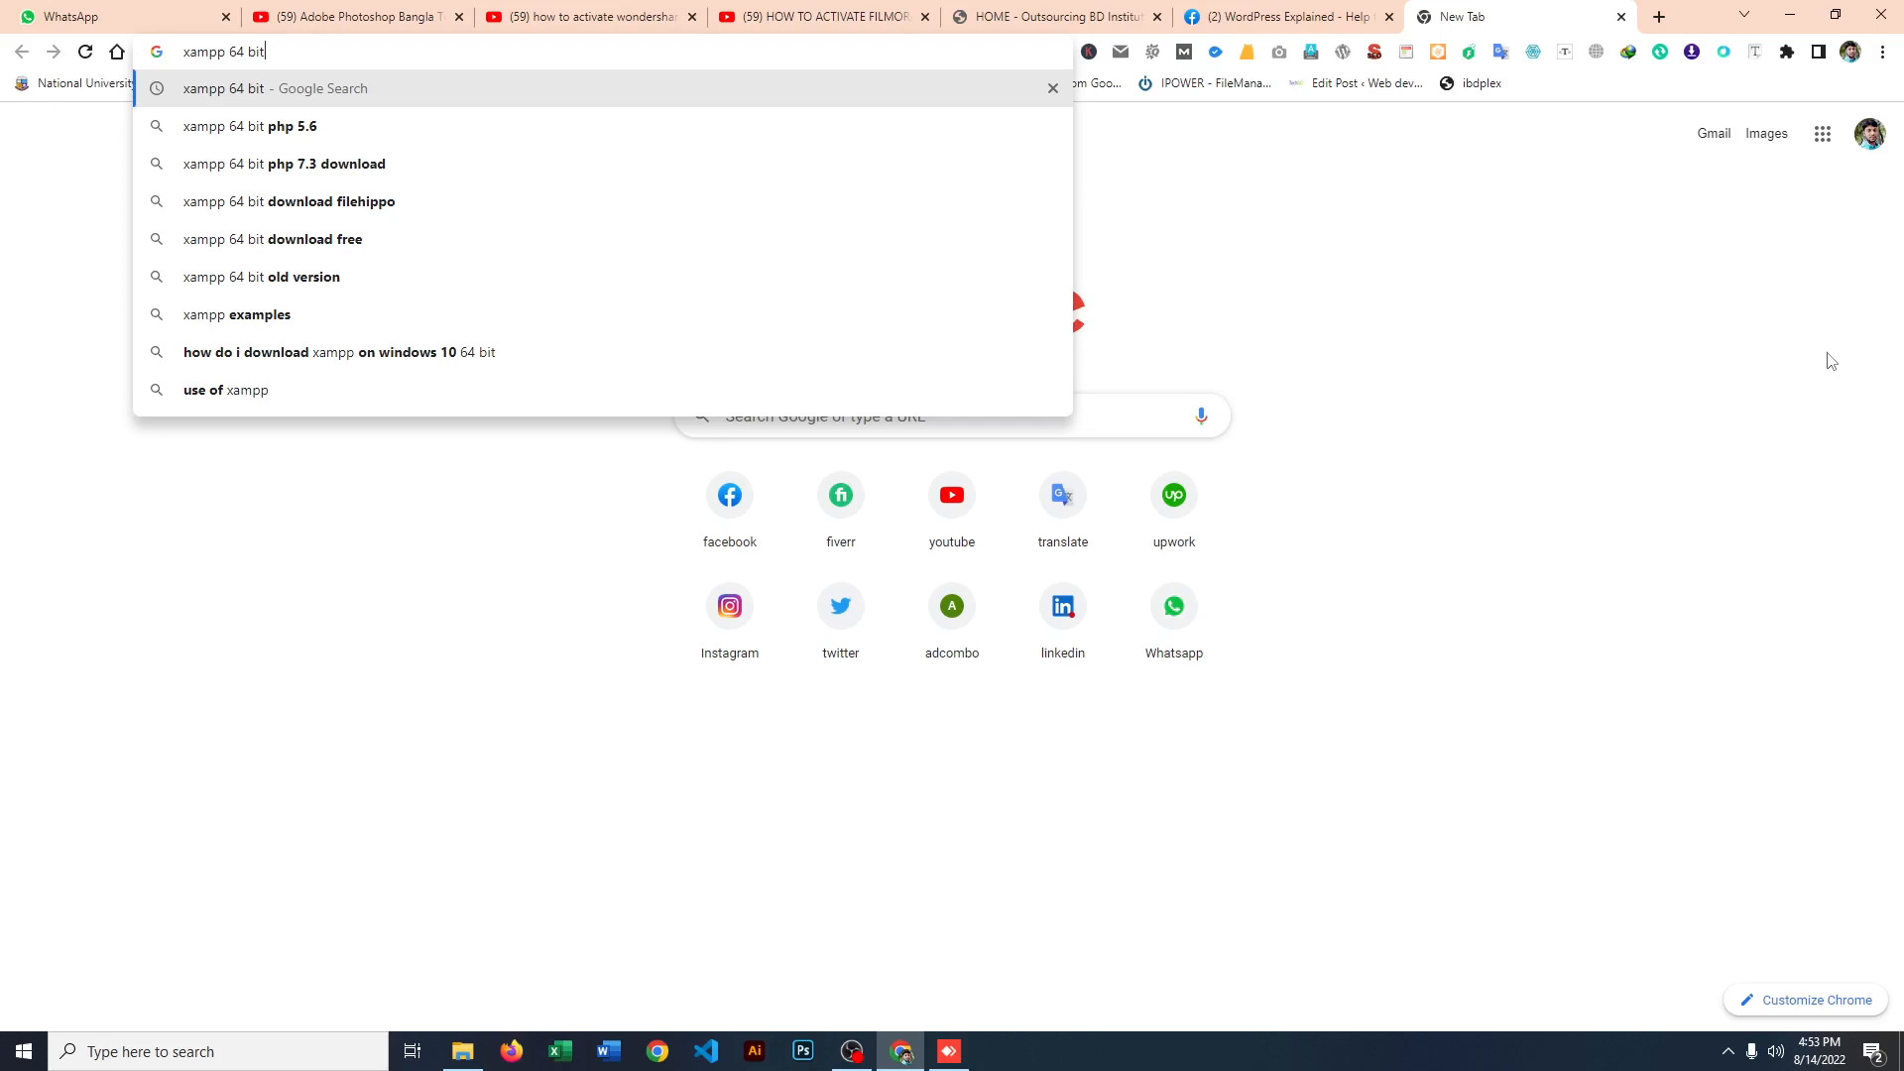
{"action": "key", "text": "Return"}
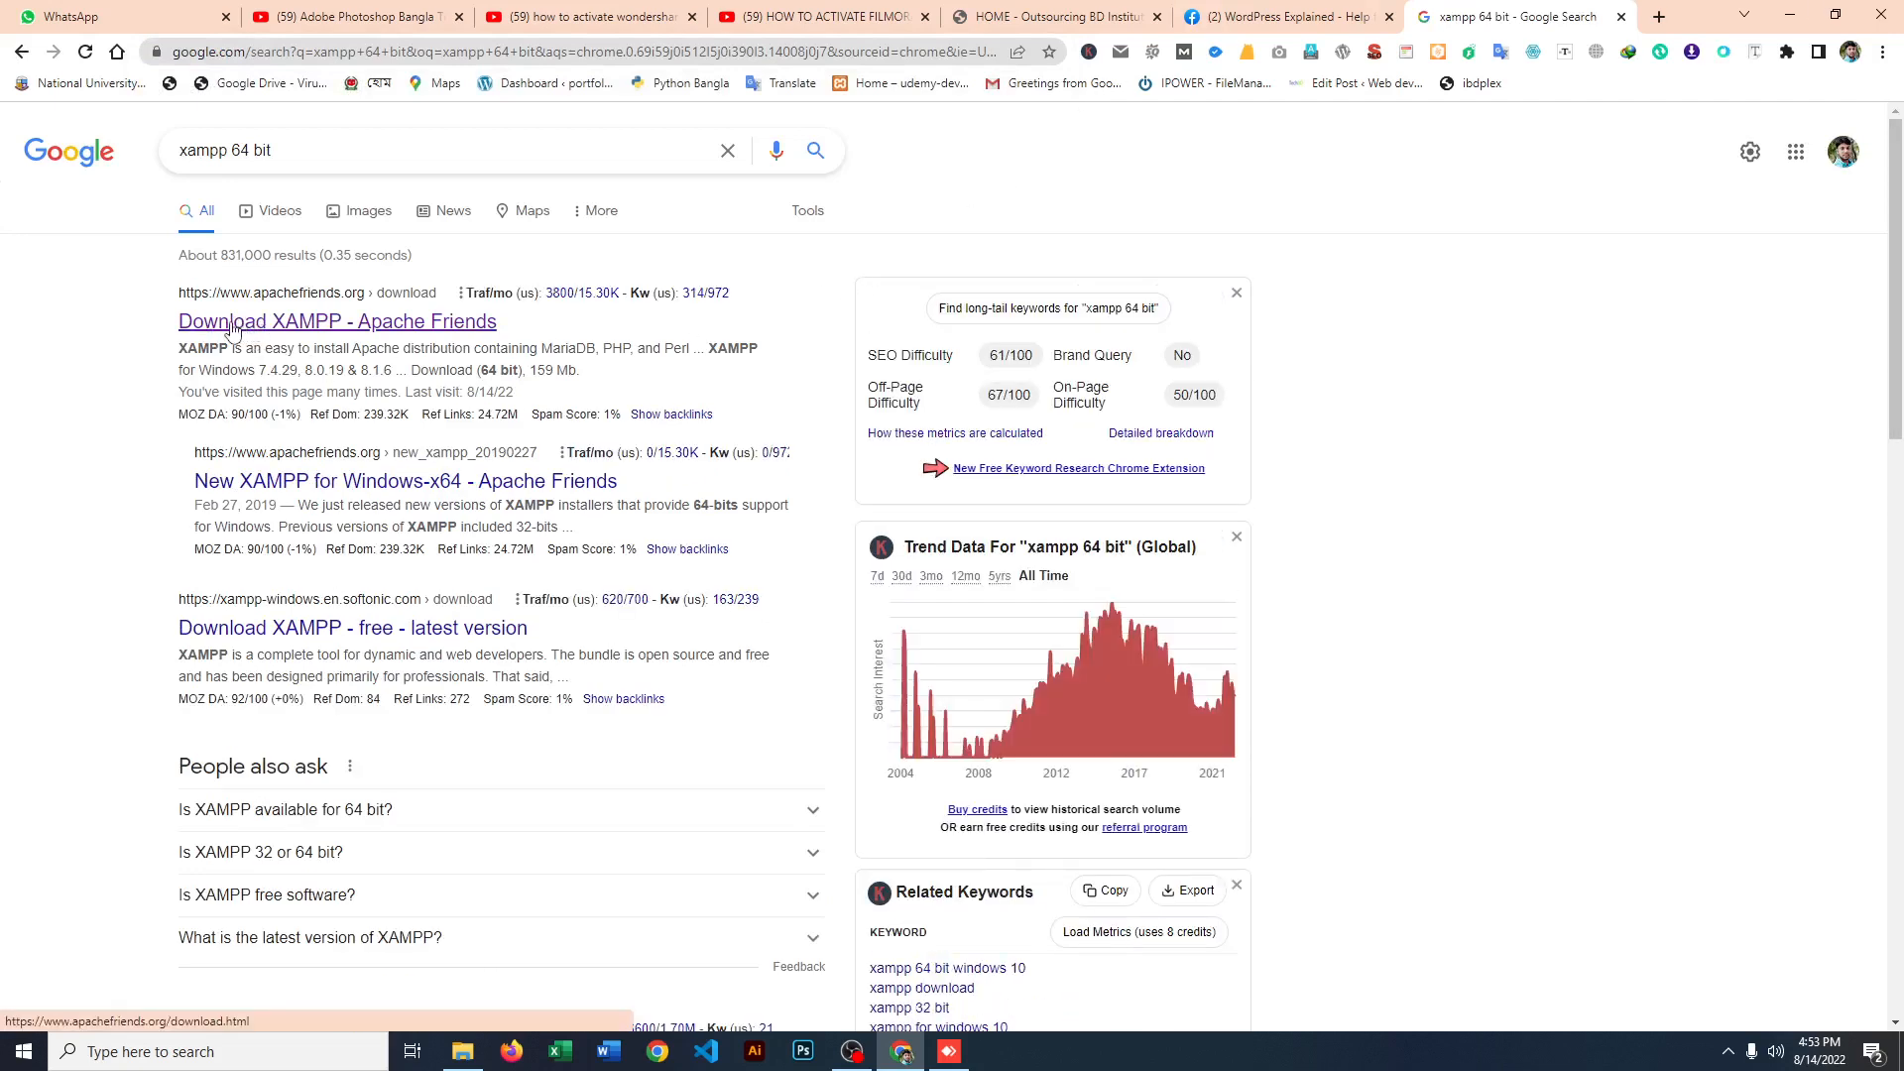
{"action": "left_click", "coordinate": [233, 325]}
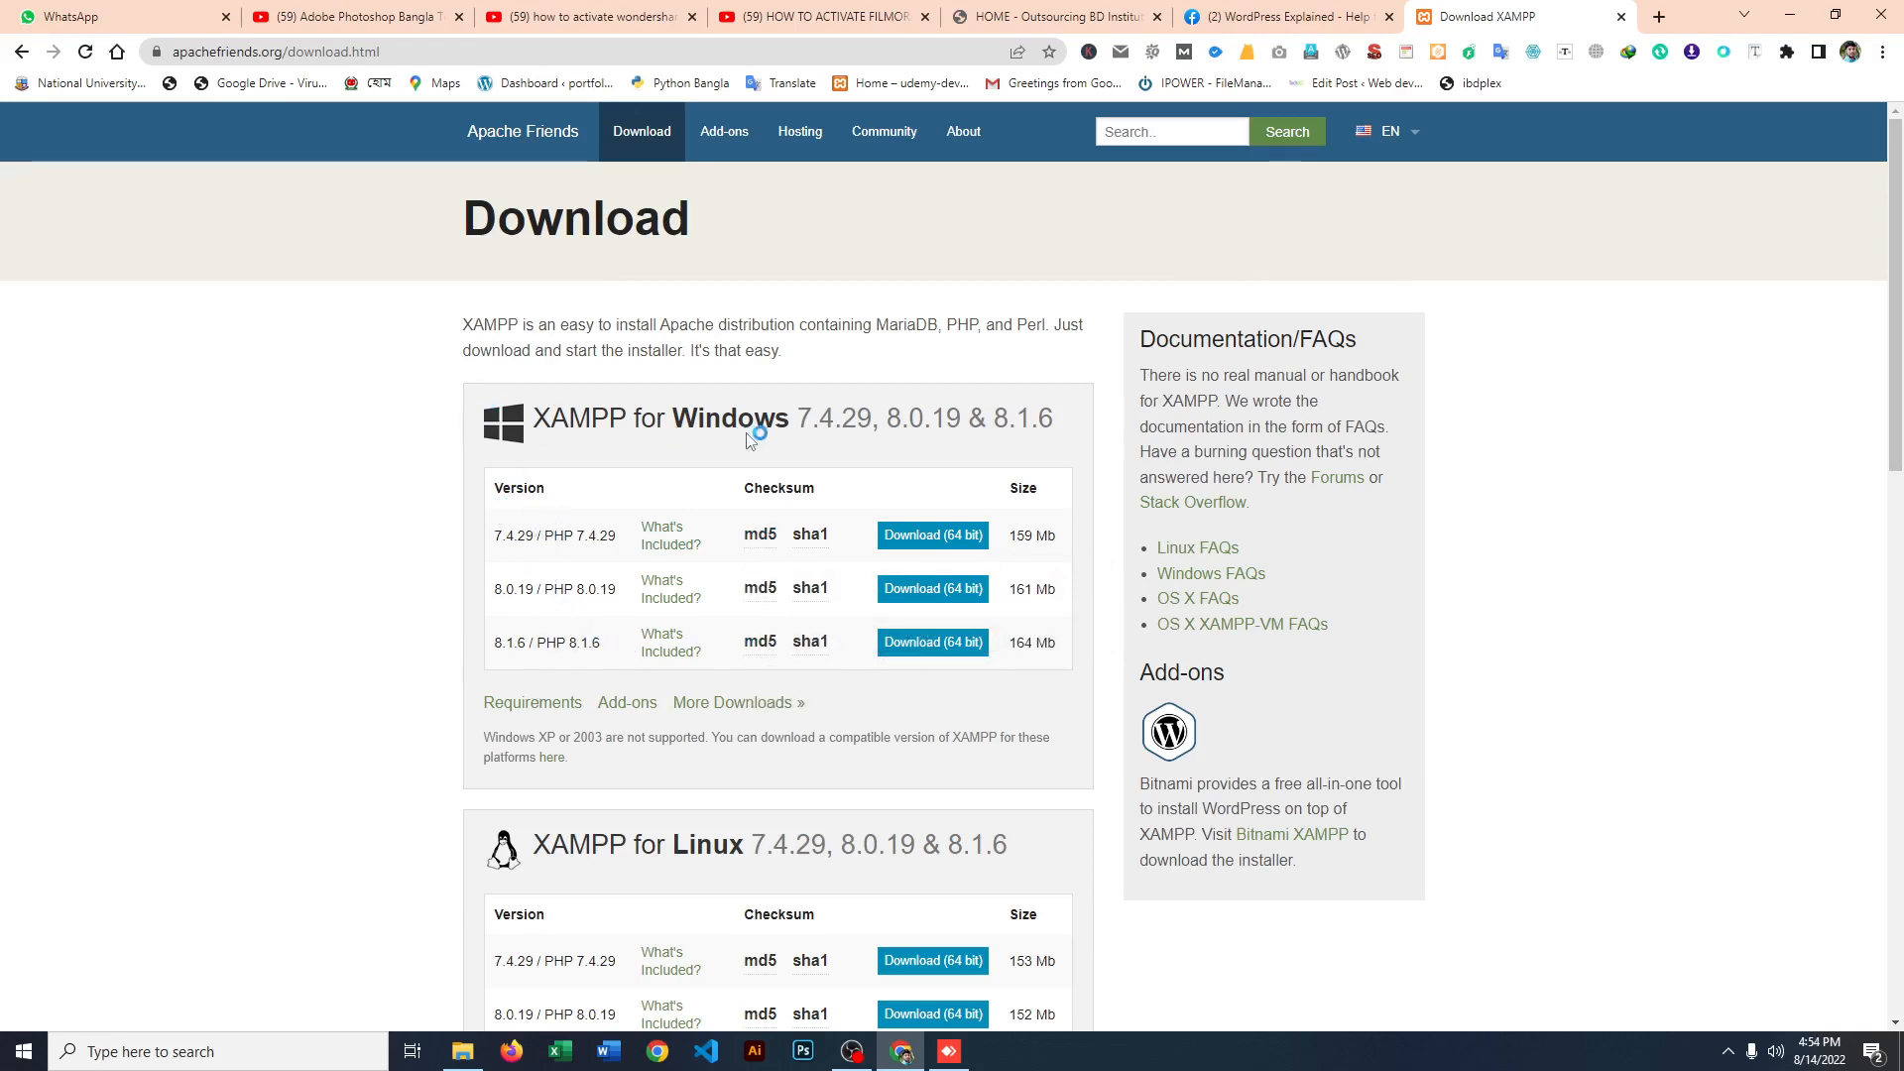
Step: Examine the XAMPP versions offered for Windows, Linux and OS X on the Download page
{"action": "scroll", "coordinate": [535, 496], "scroll_direction": "down", "scroll_amount": 5}
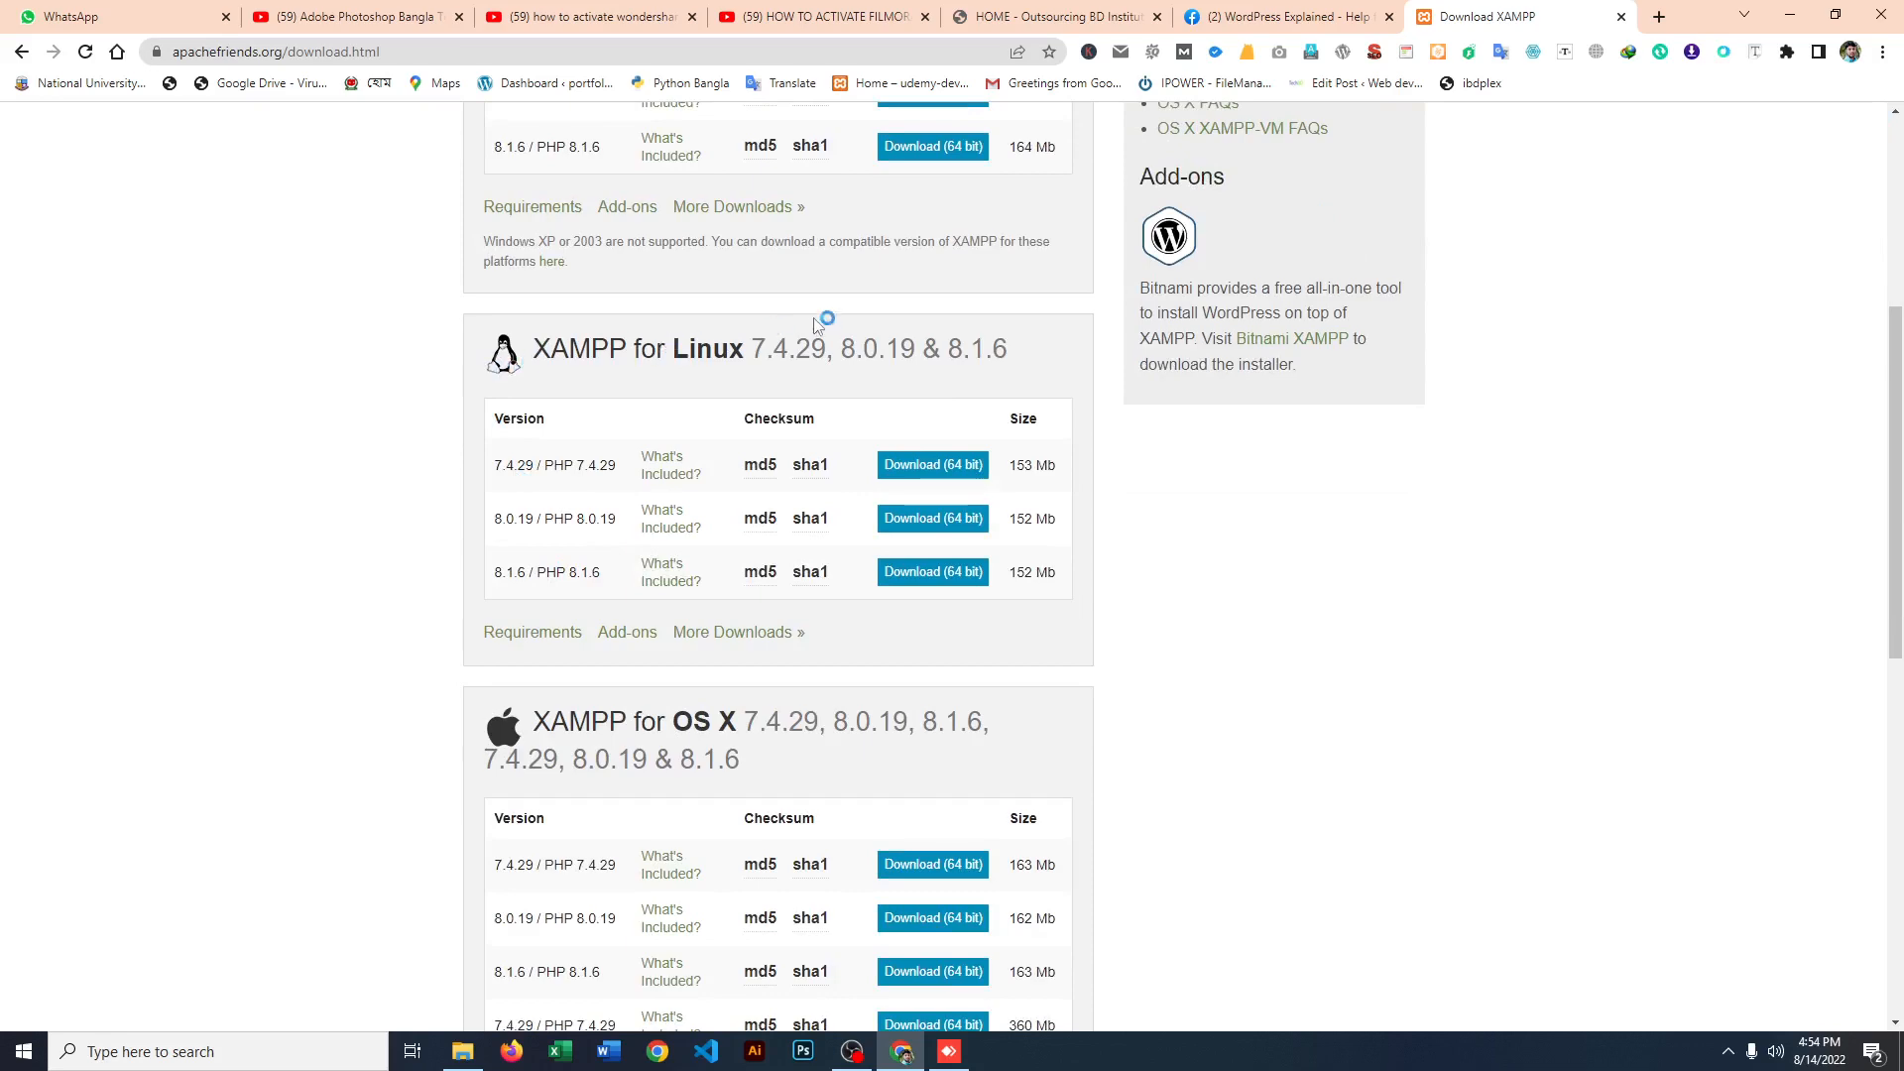
{"action": "scroll", "coordinate": [784, 495], "scroll_direction": "down", "scroll_amount": 4}
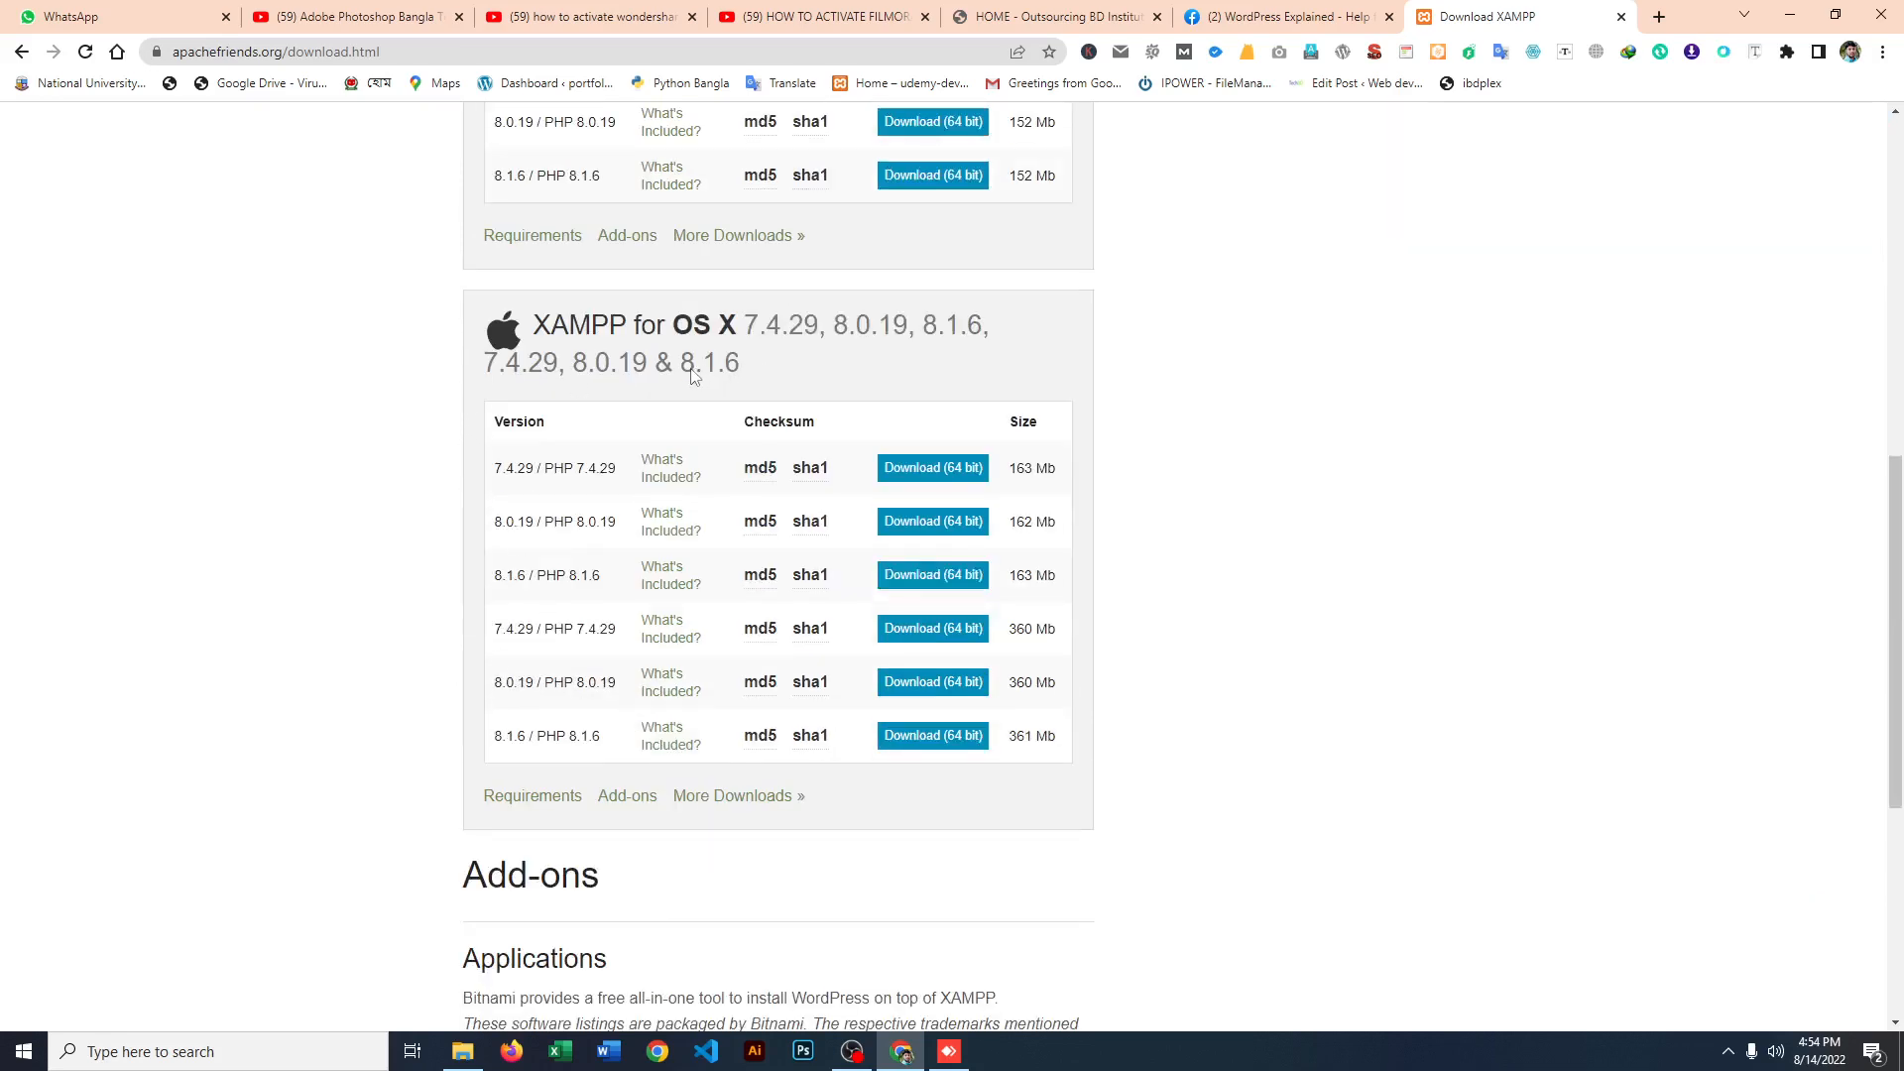
{"action": "scroll", "coordinate": [694, 408], "scroll_direction": "up", "scroll_amount": 10}
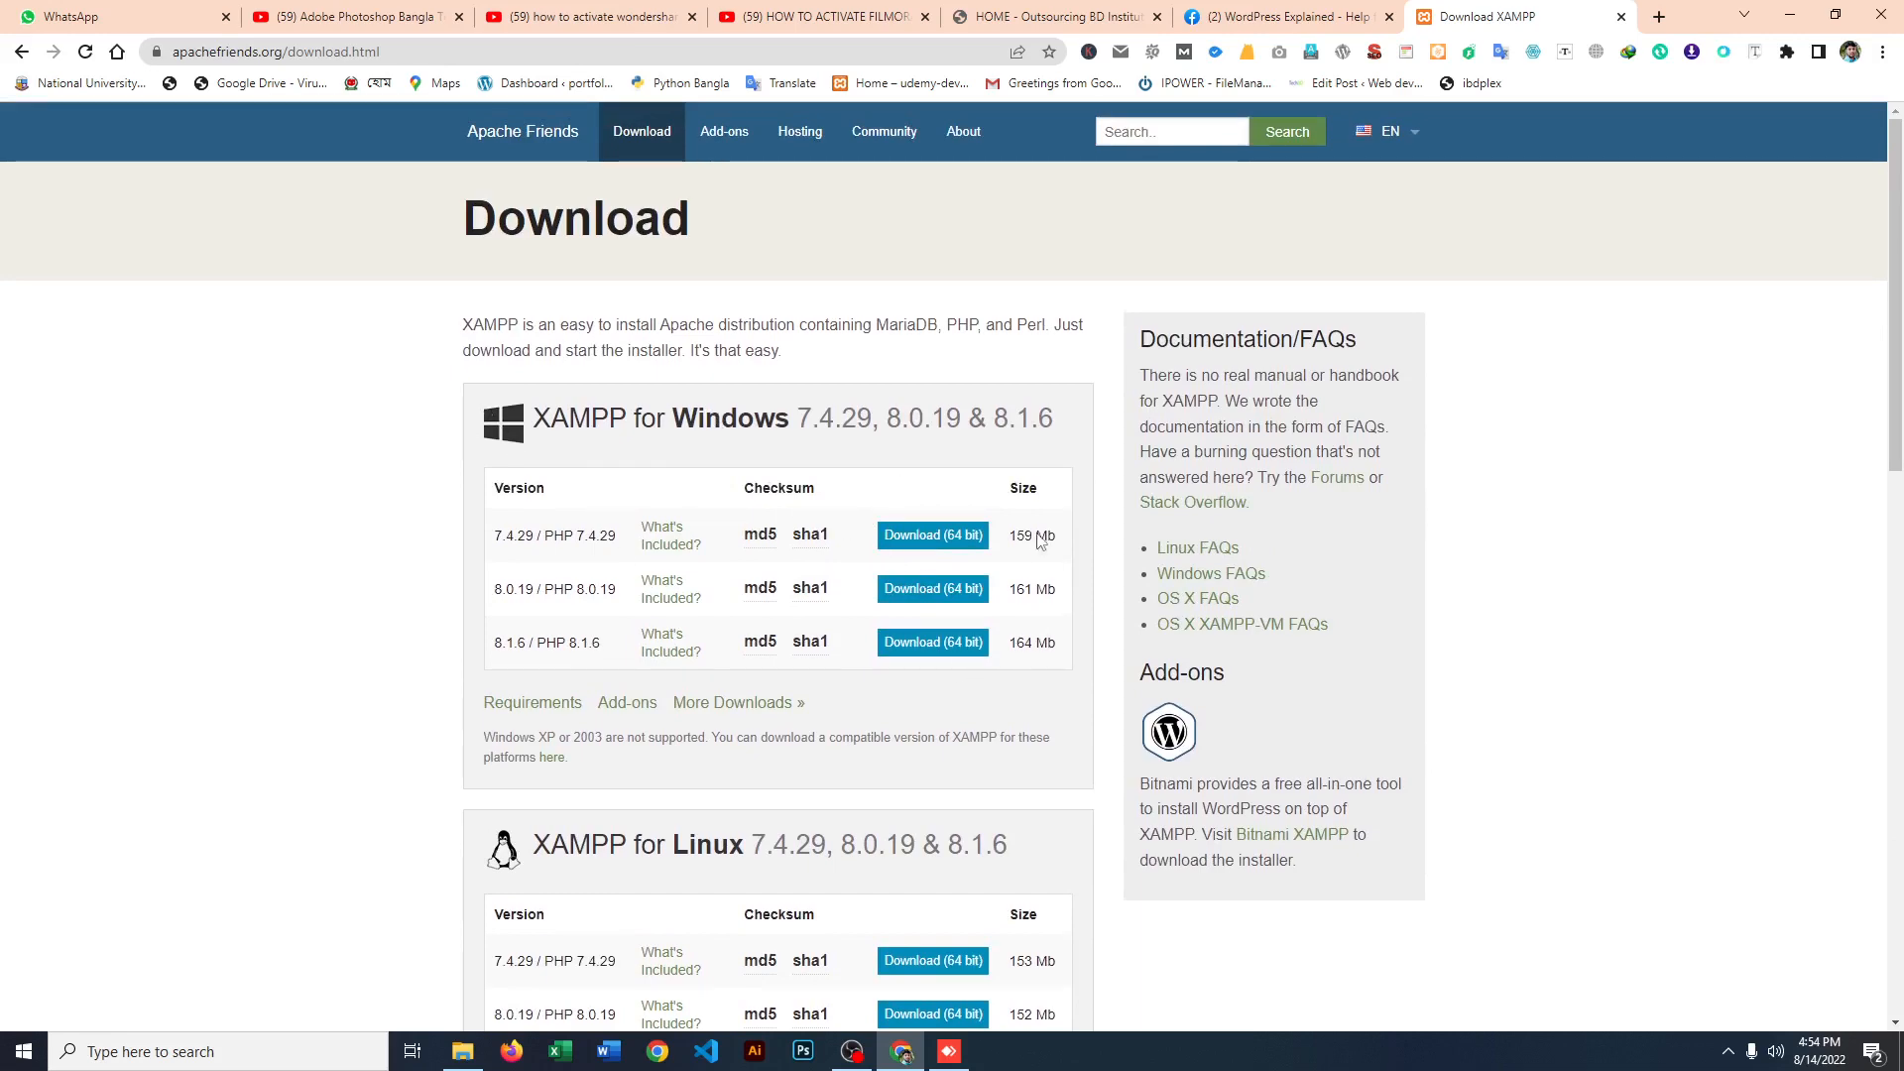
{"action": "scroll", "coordinate": [717, 382], "scroll_direction": "down", "scroll_amount": 5}
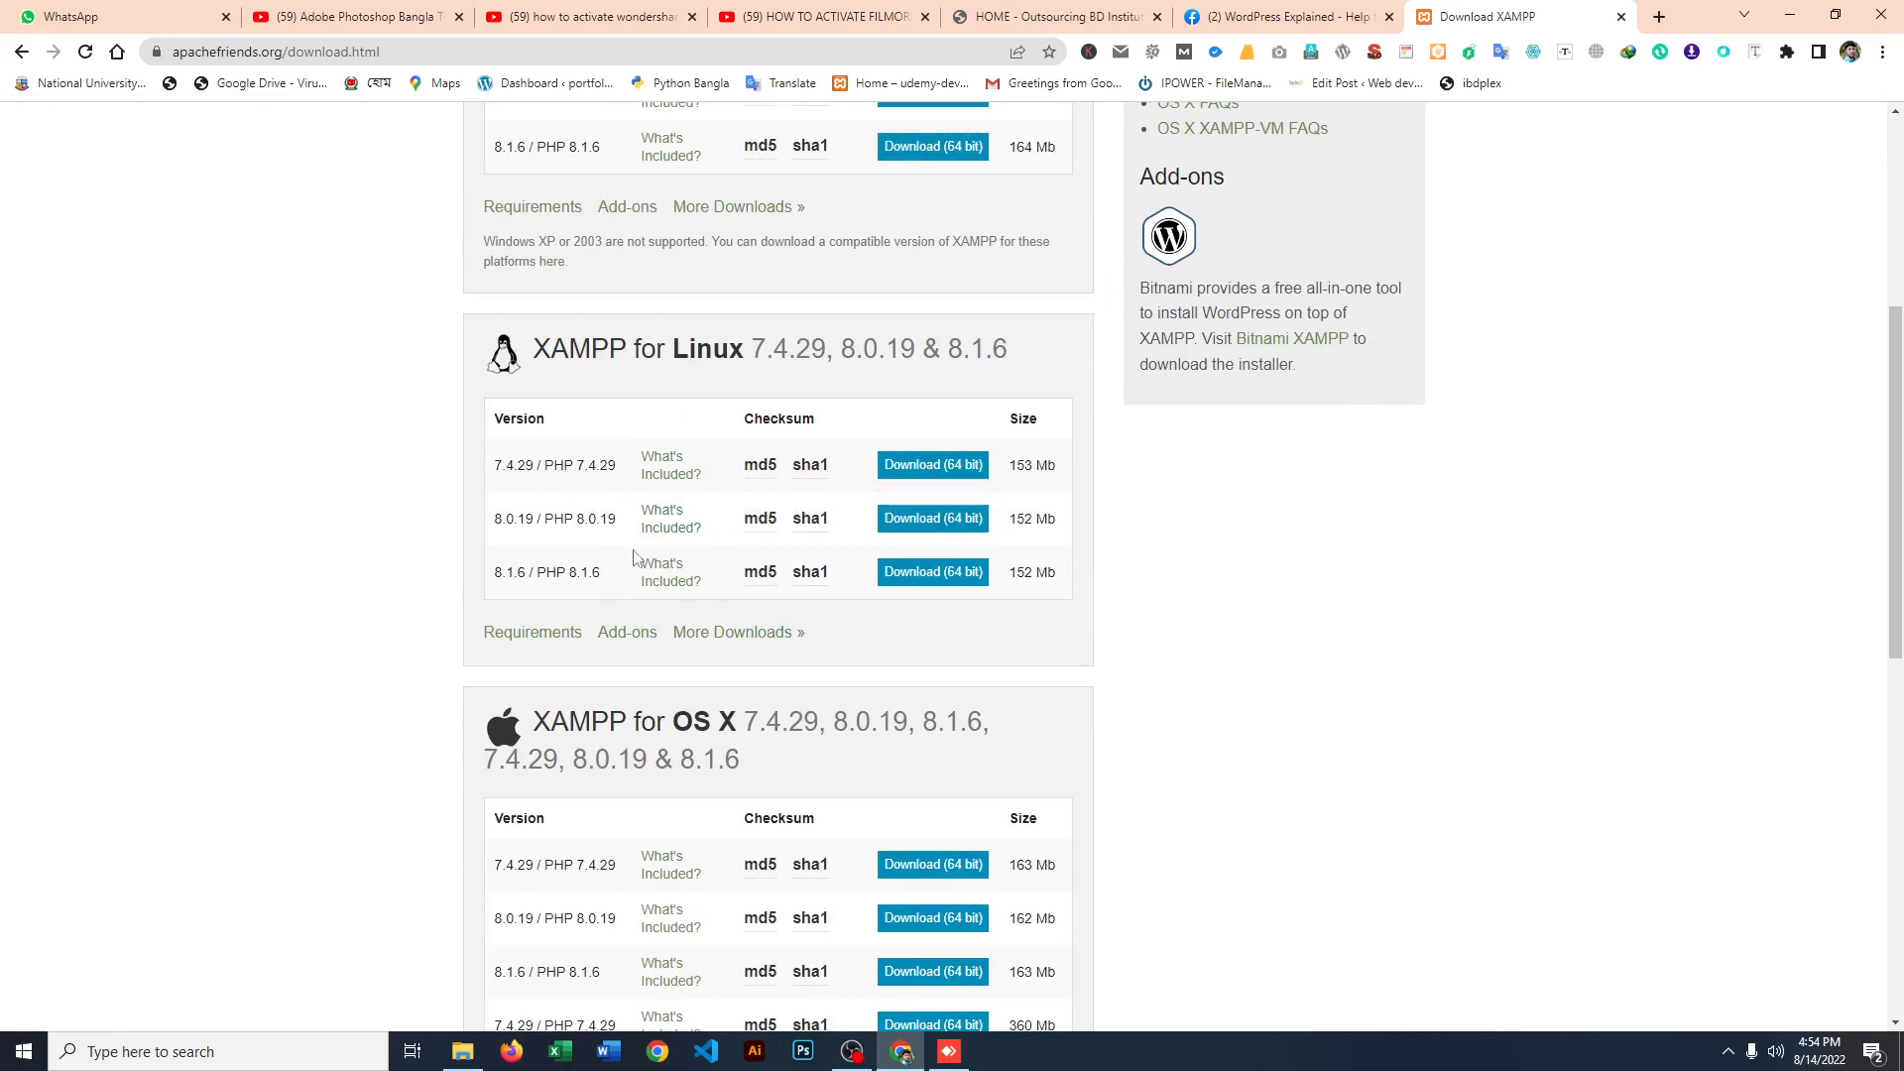
{"action": "scroll", "coordinate": [705, 638], "scroll_direction": "down", "scroll_amount": 4}
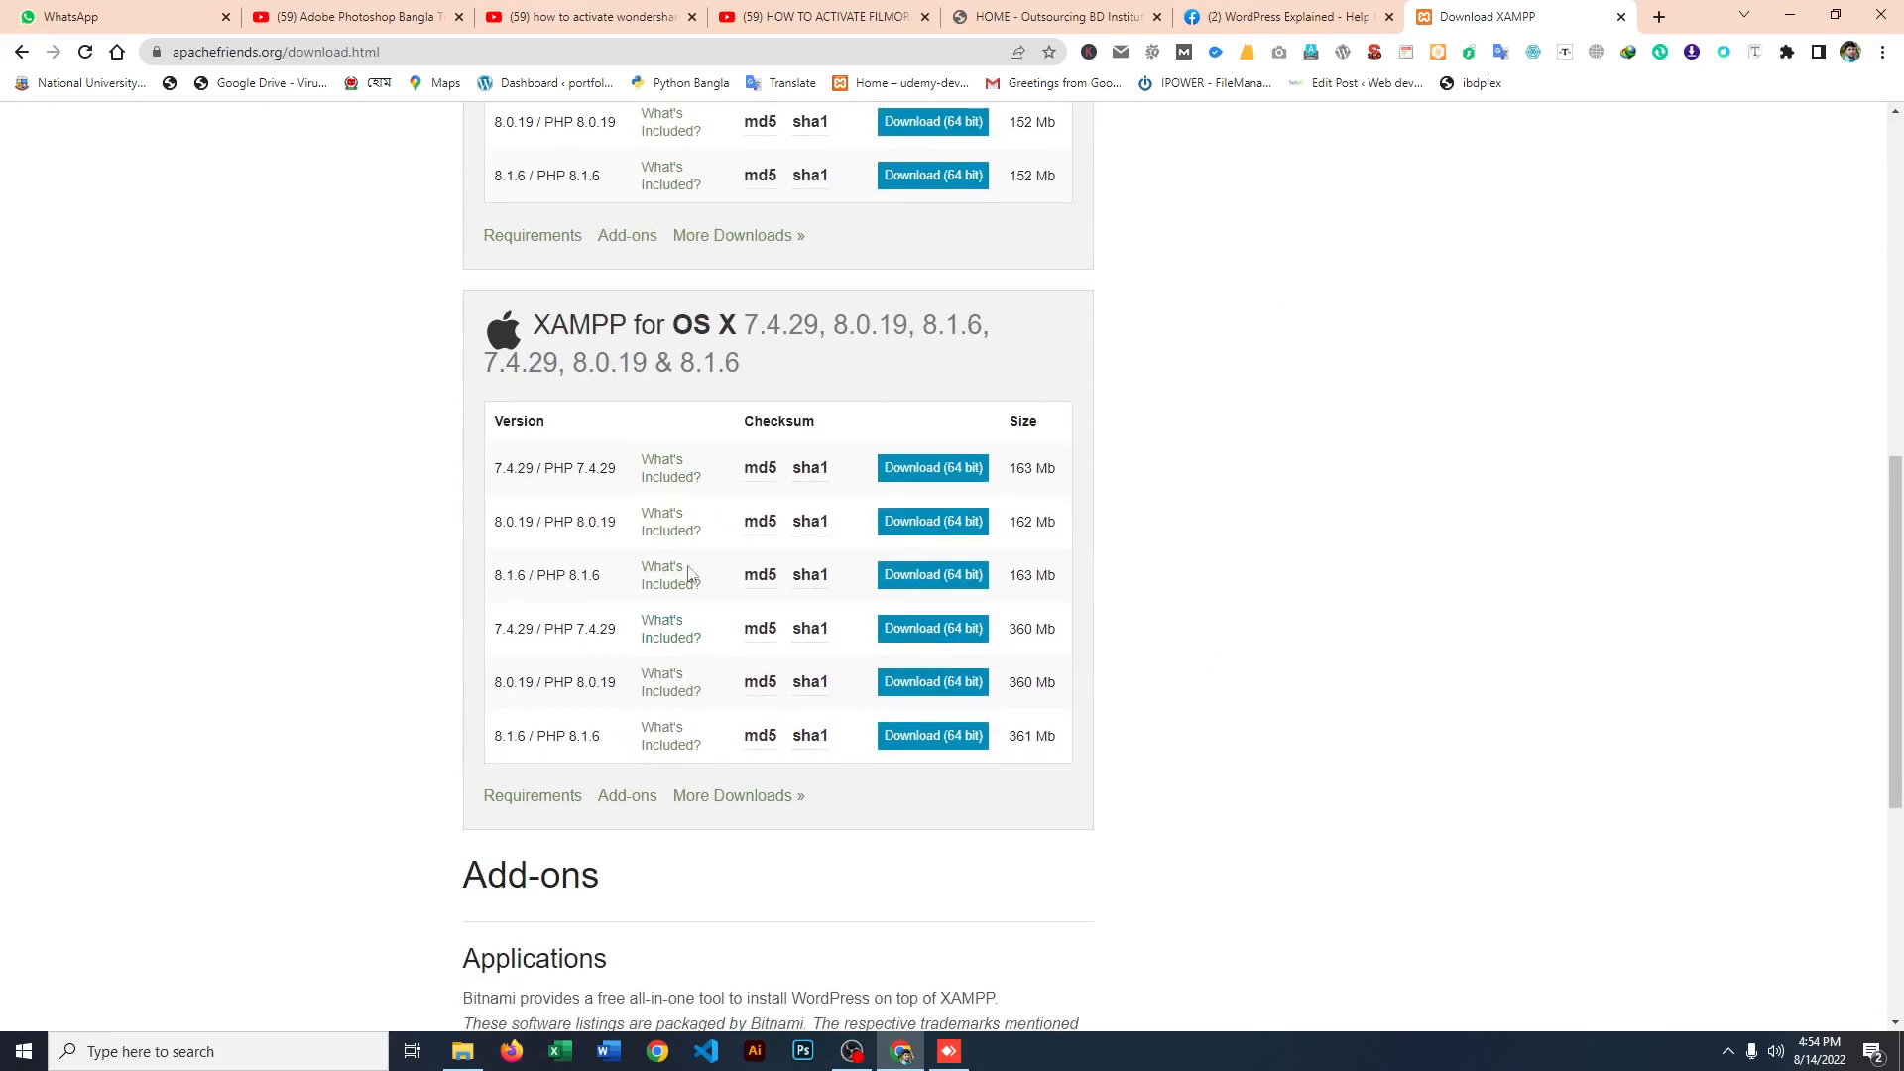
{"action": "scroll", "coordinate": [1002, 711], "scroll_direction": "up", "scroll_amount": 9}
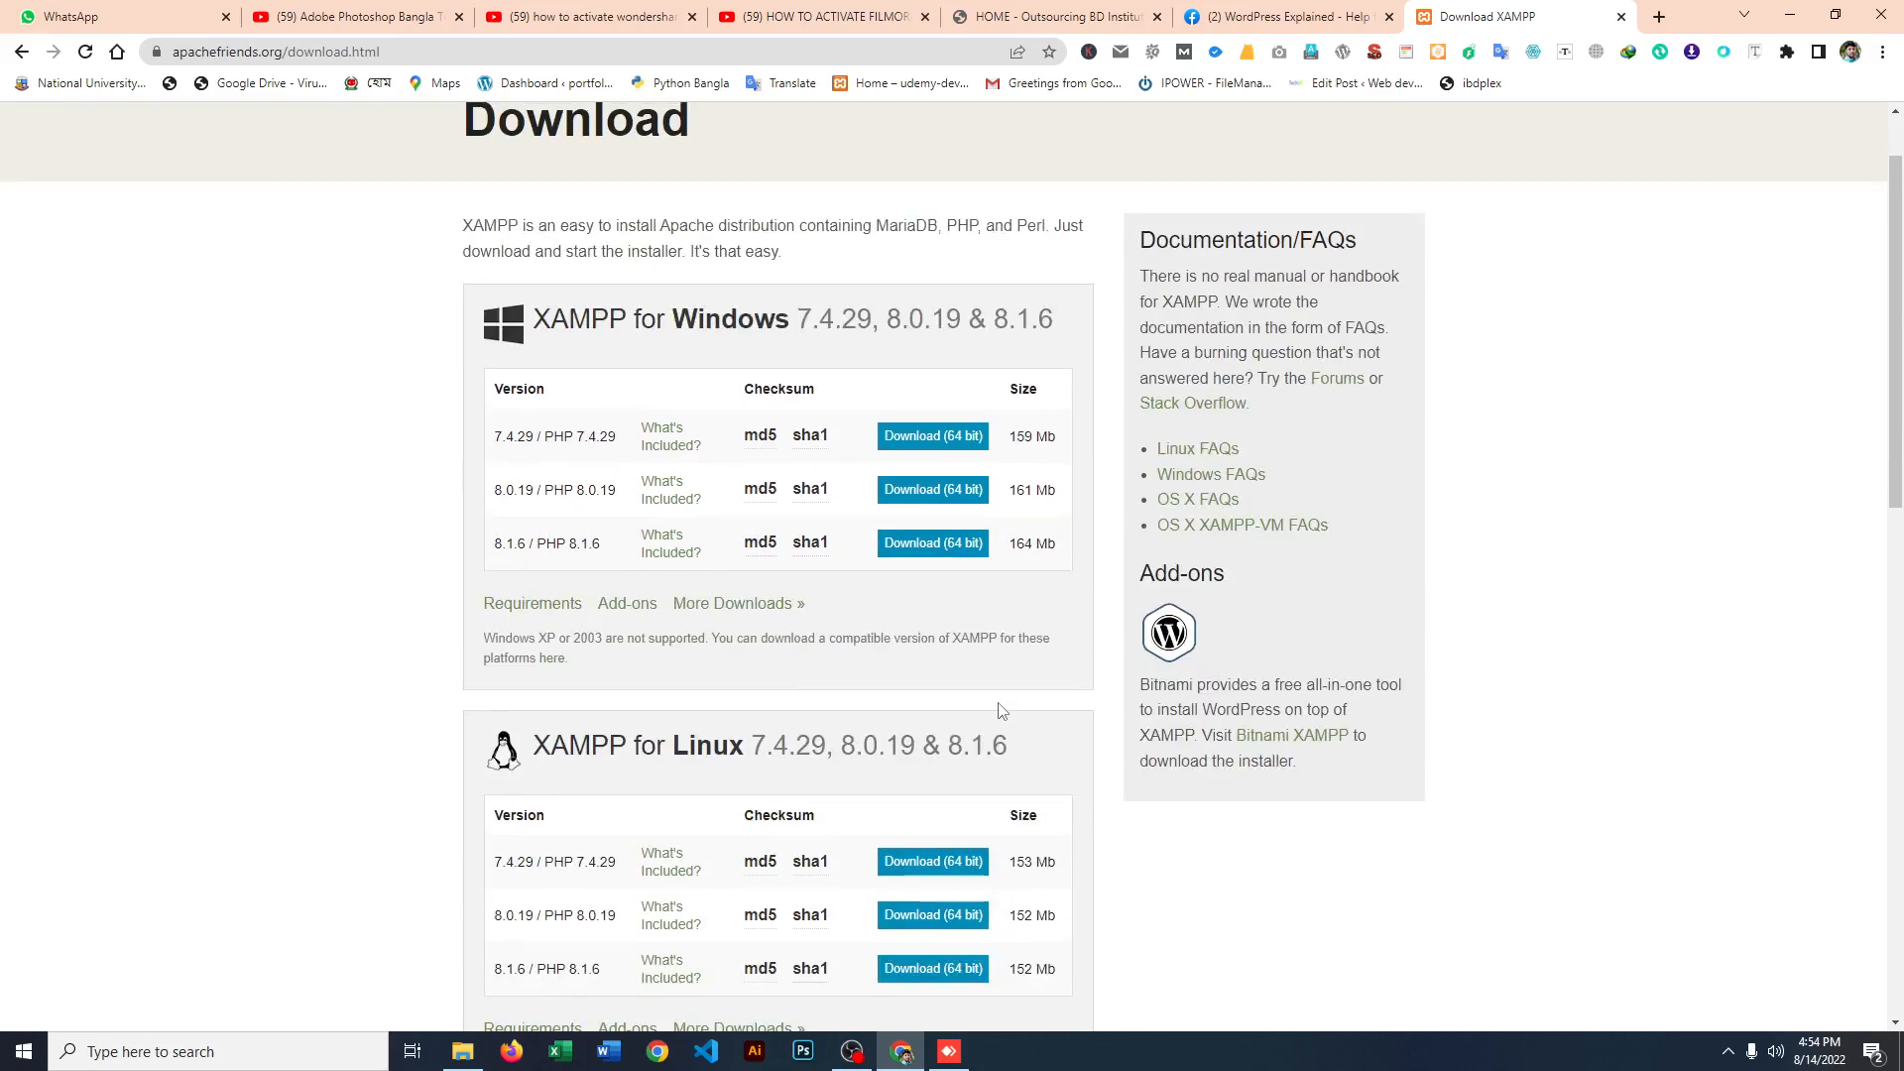
{"action": "scroll", "coordinate": [1002, 711], "scroll_direction": "up", "scroll_amount": 1}
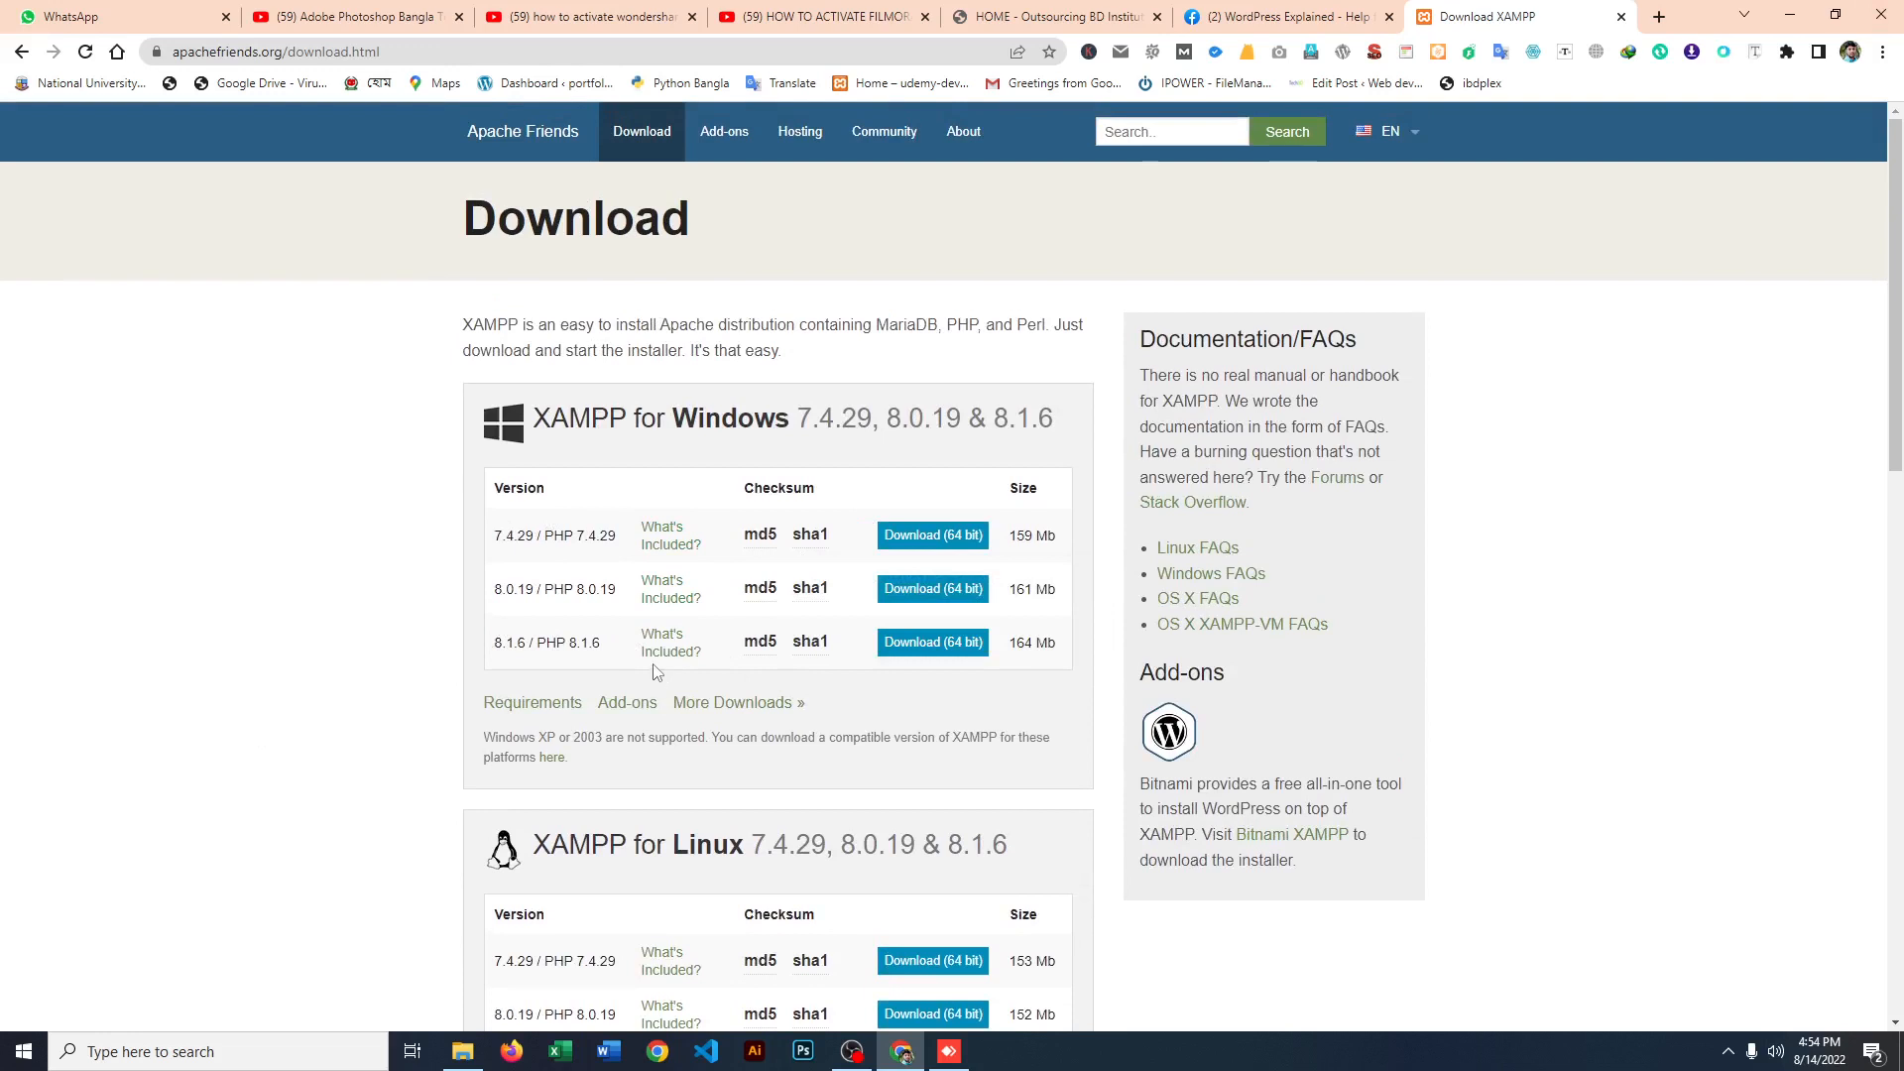
Step: Minimize the browser, open the properties of This PC from the desktop and highlight the system type in the device specifications
{"action": "left_click", "coordinate": [1793, 22]}
{"action": "left_click", "coordinate": [1793, 22]}
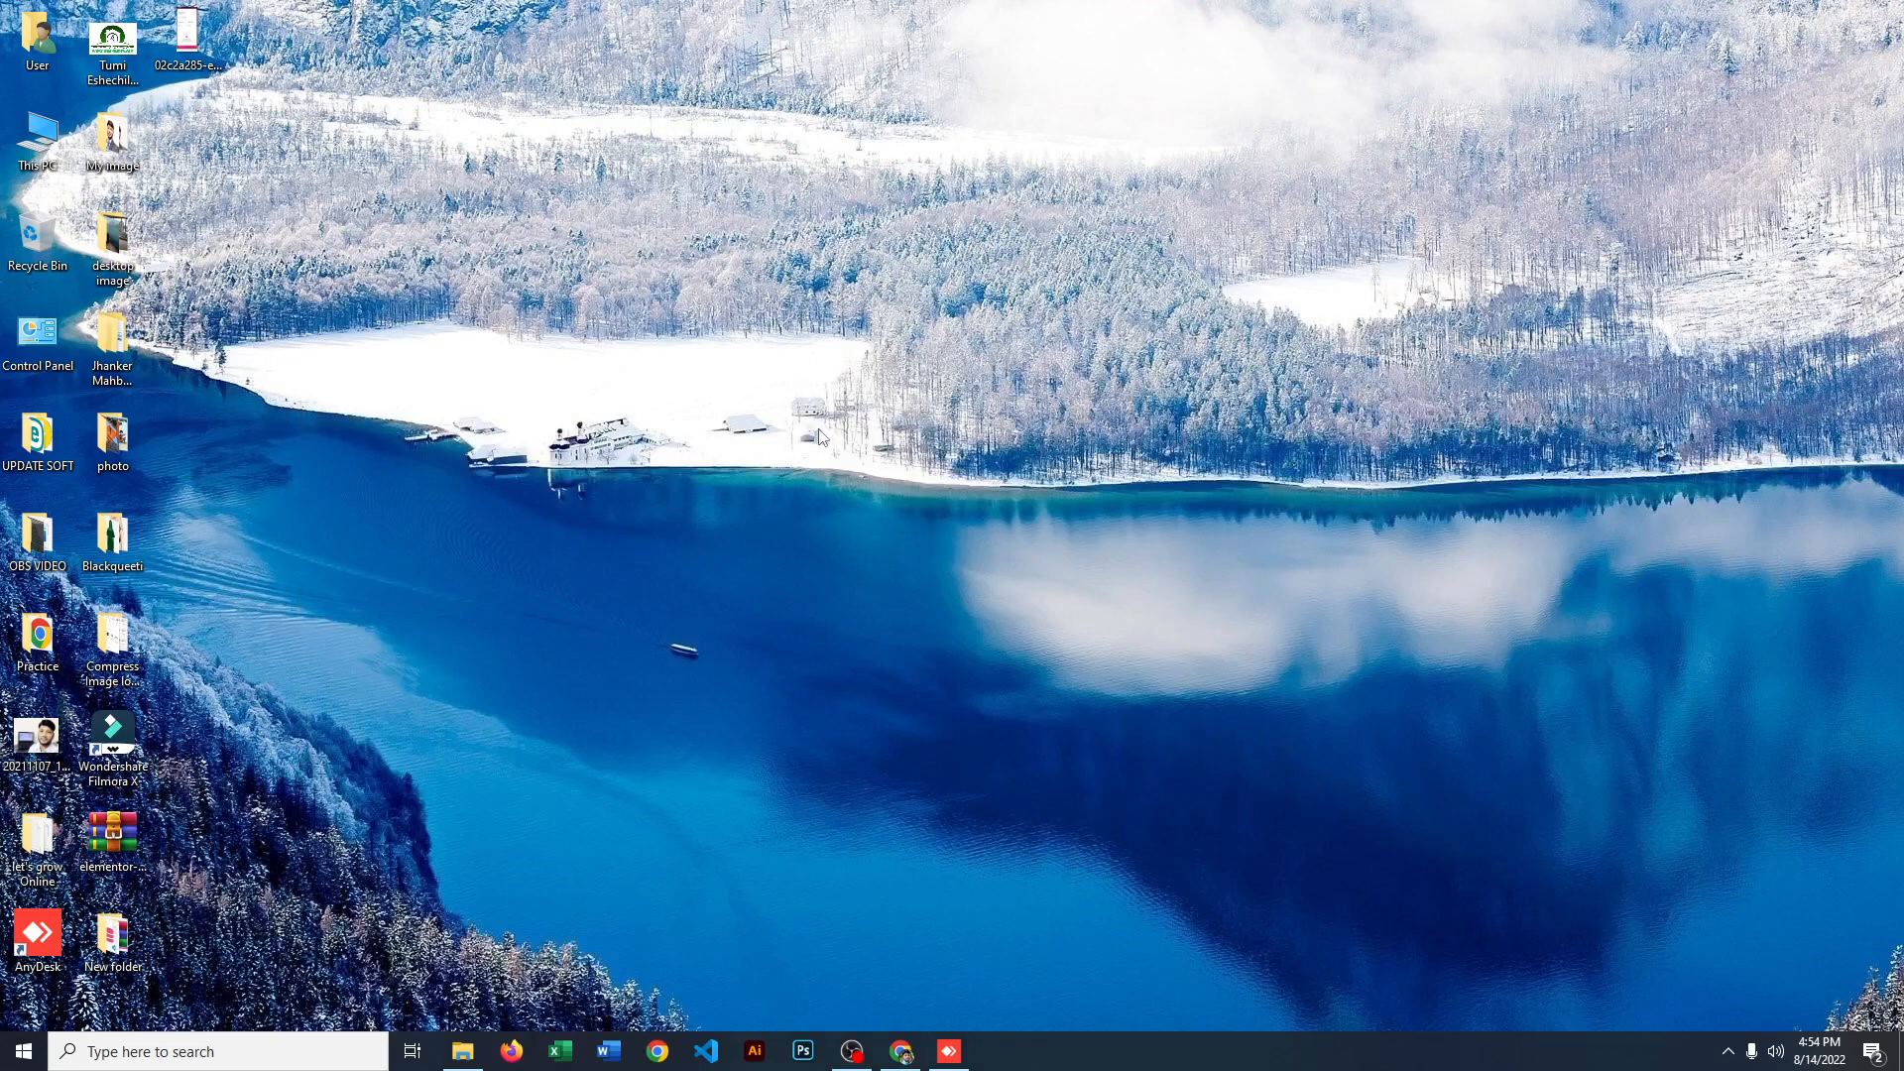
{"action": "right_click", "coordinate": [31, 143]}
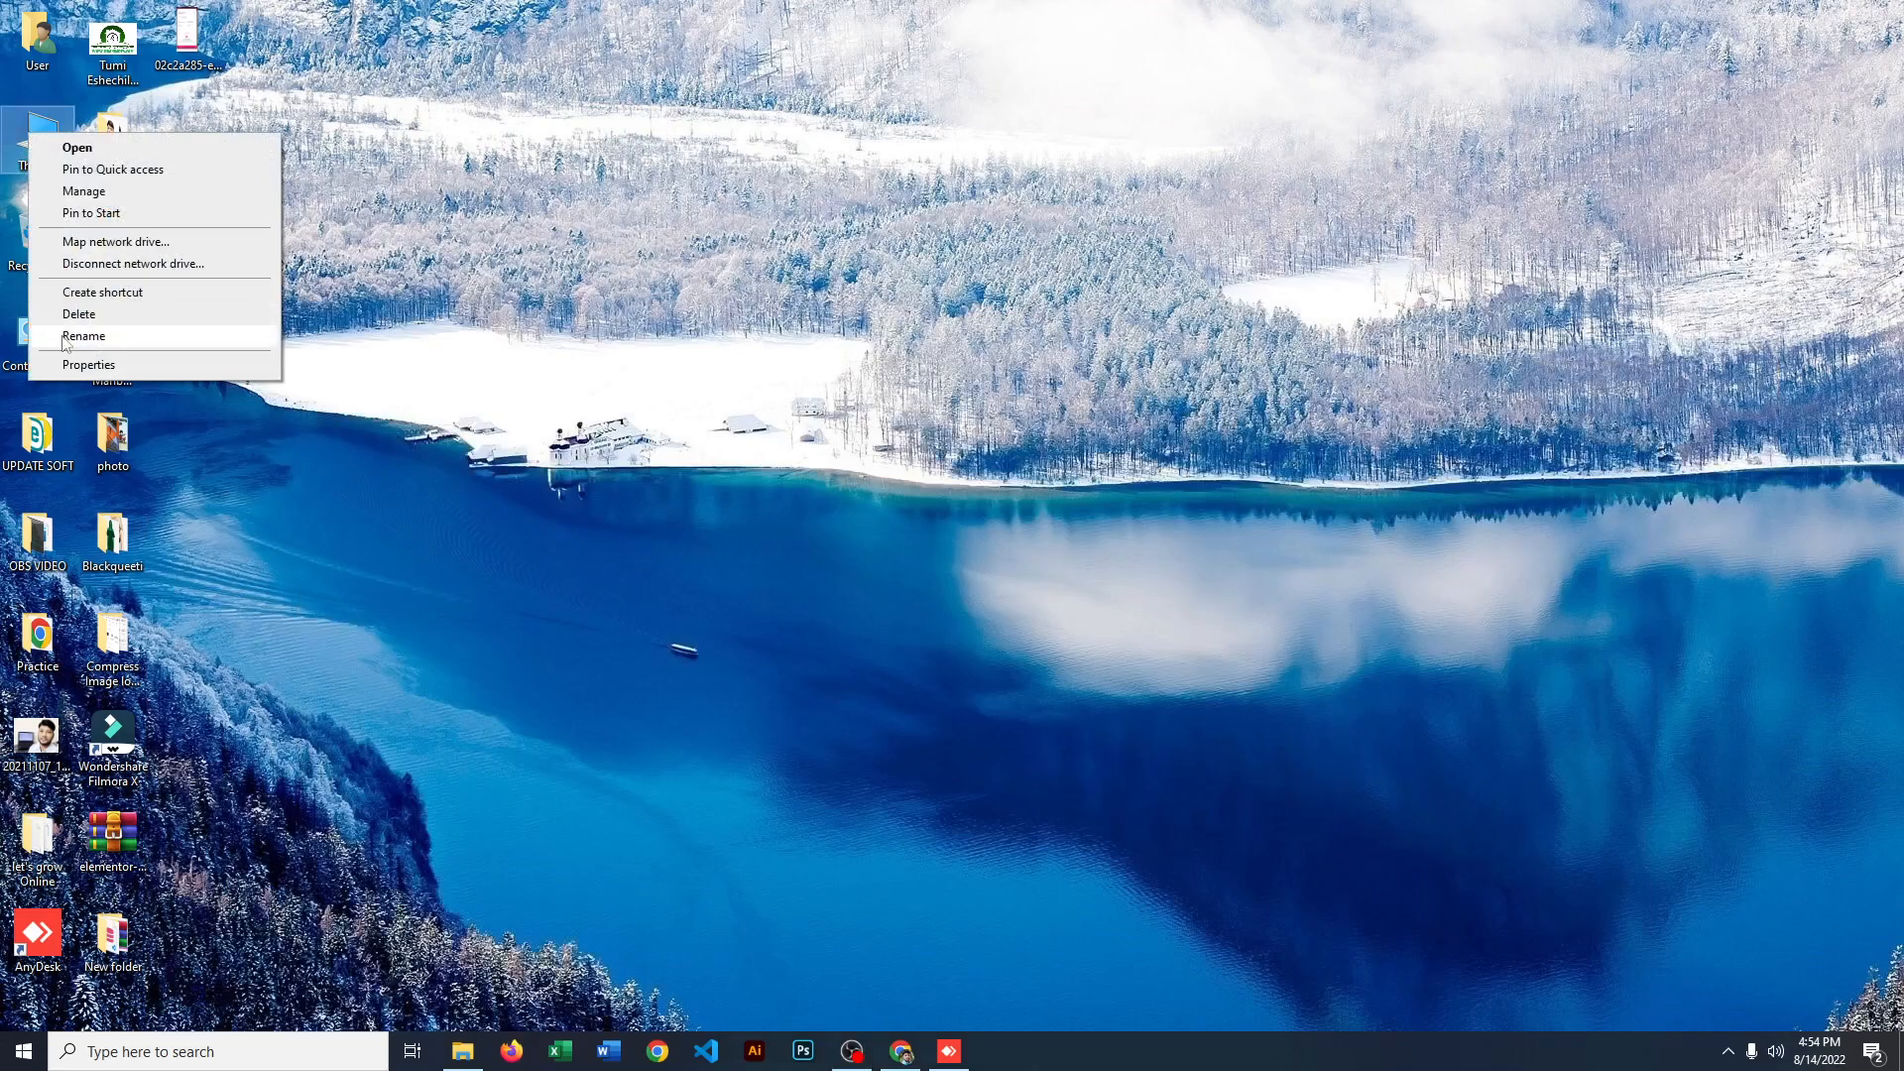
{"action": "left_click", "coordinate": [102, 366]}
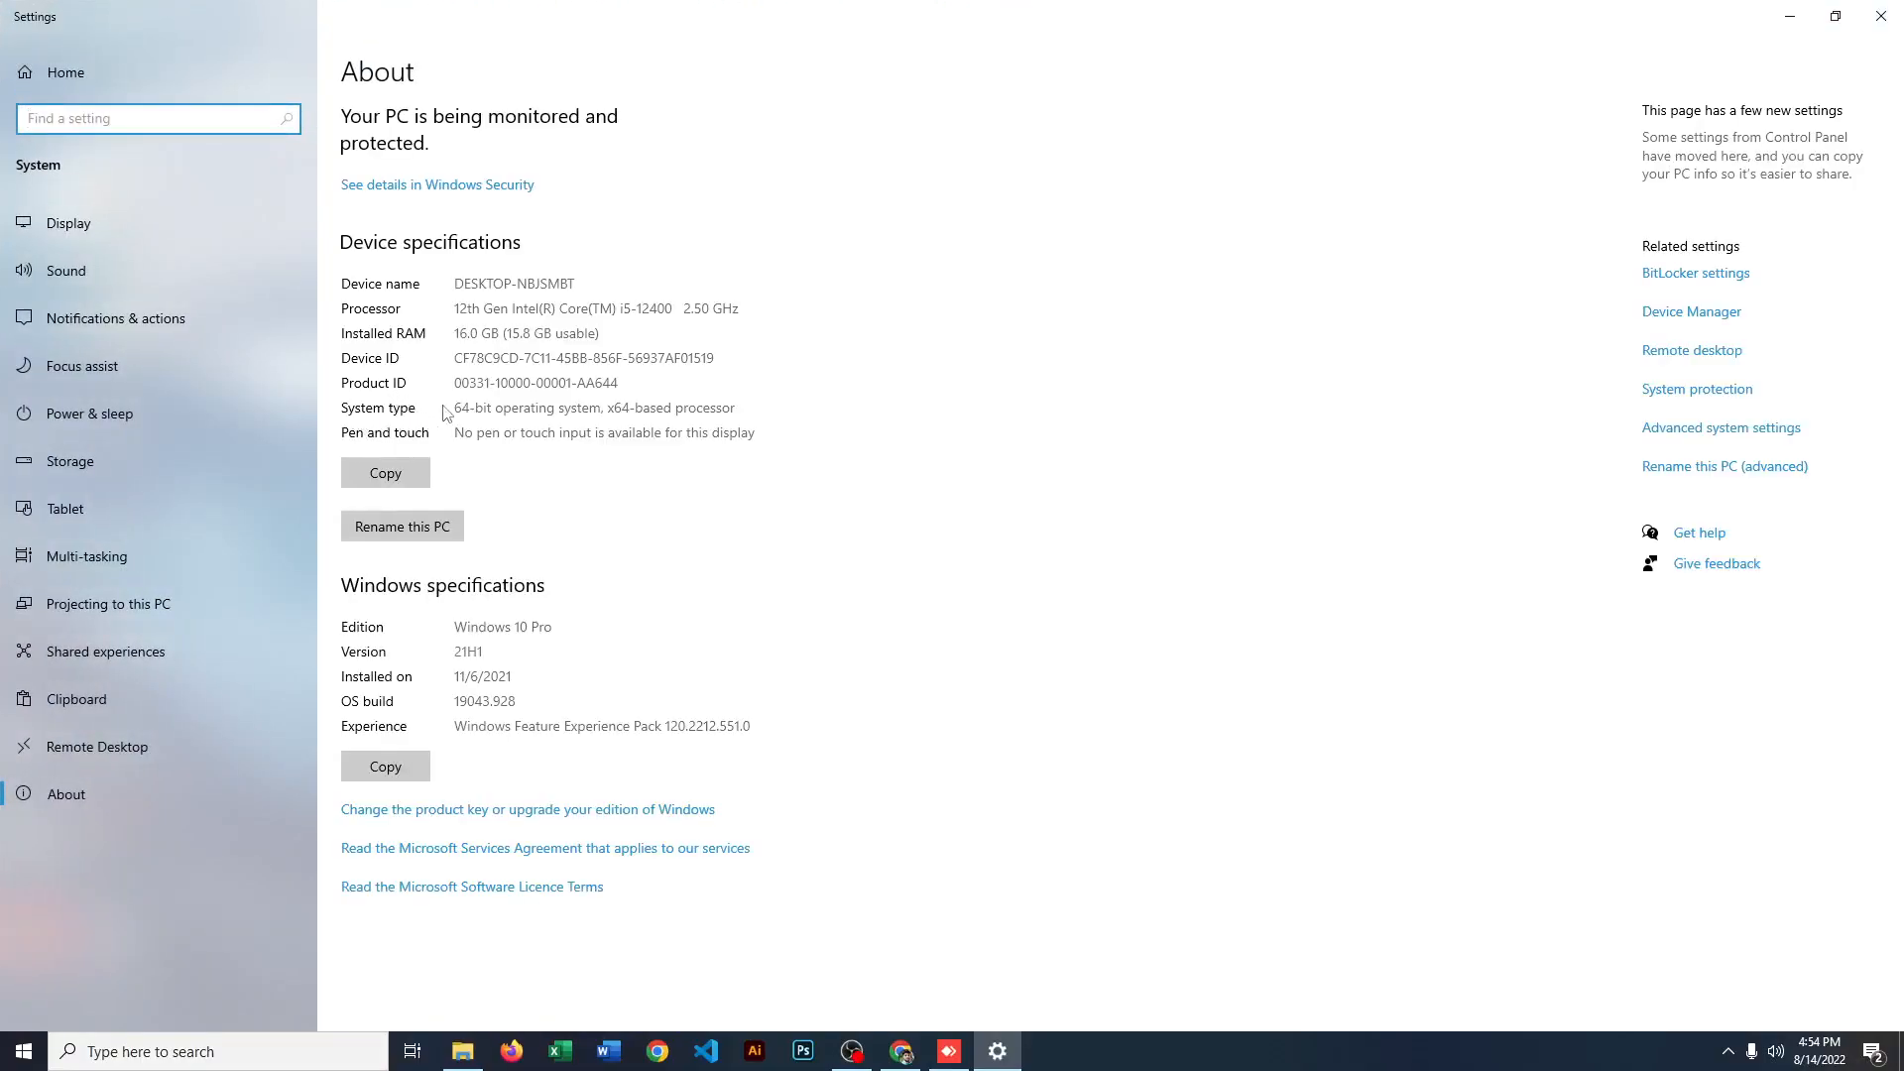
{"action": "left_click_drag", "start_coordinate": [459, 407], "coordinate": [745, 406]}
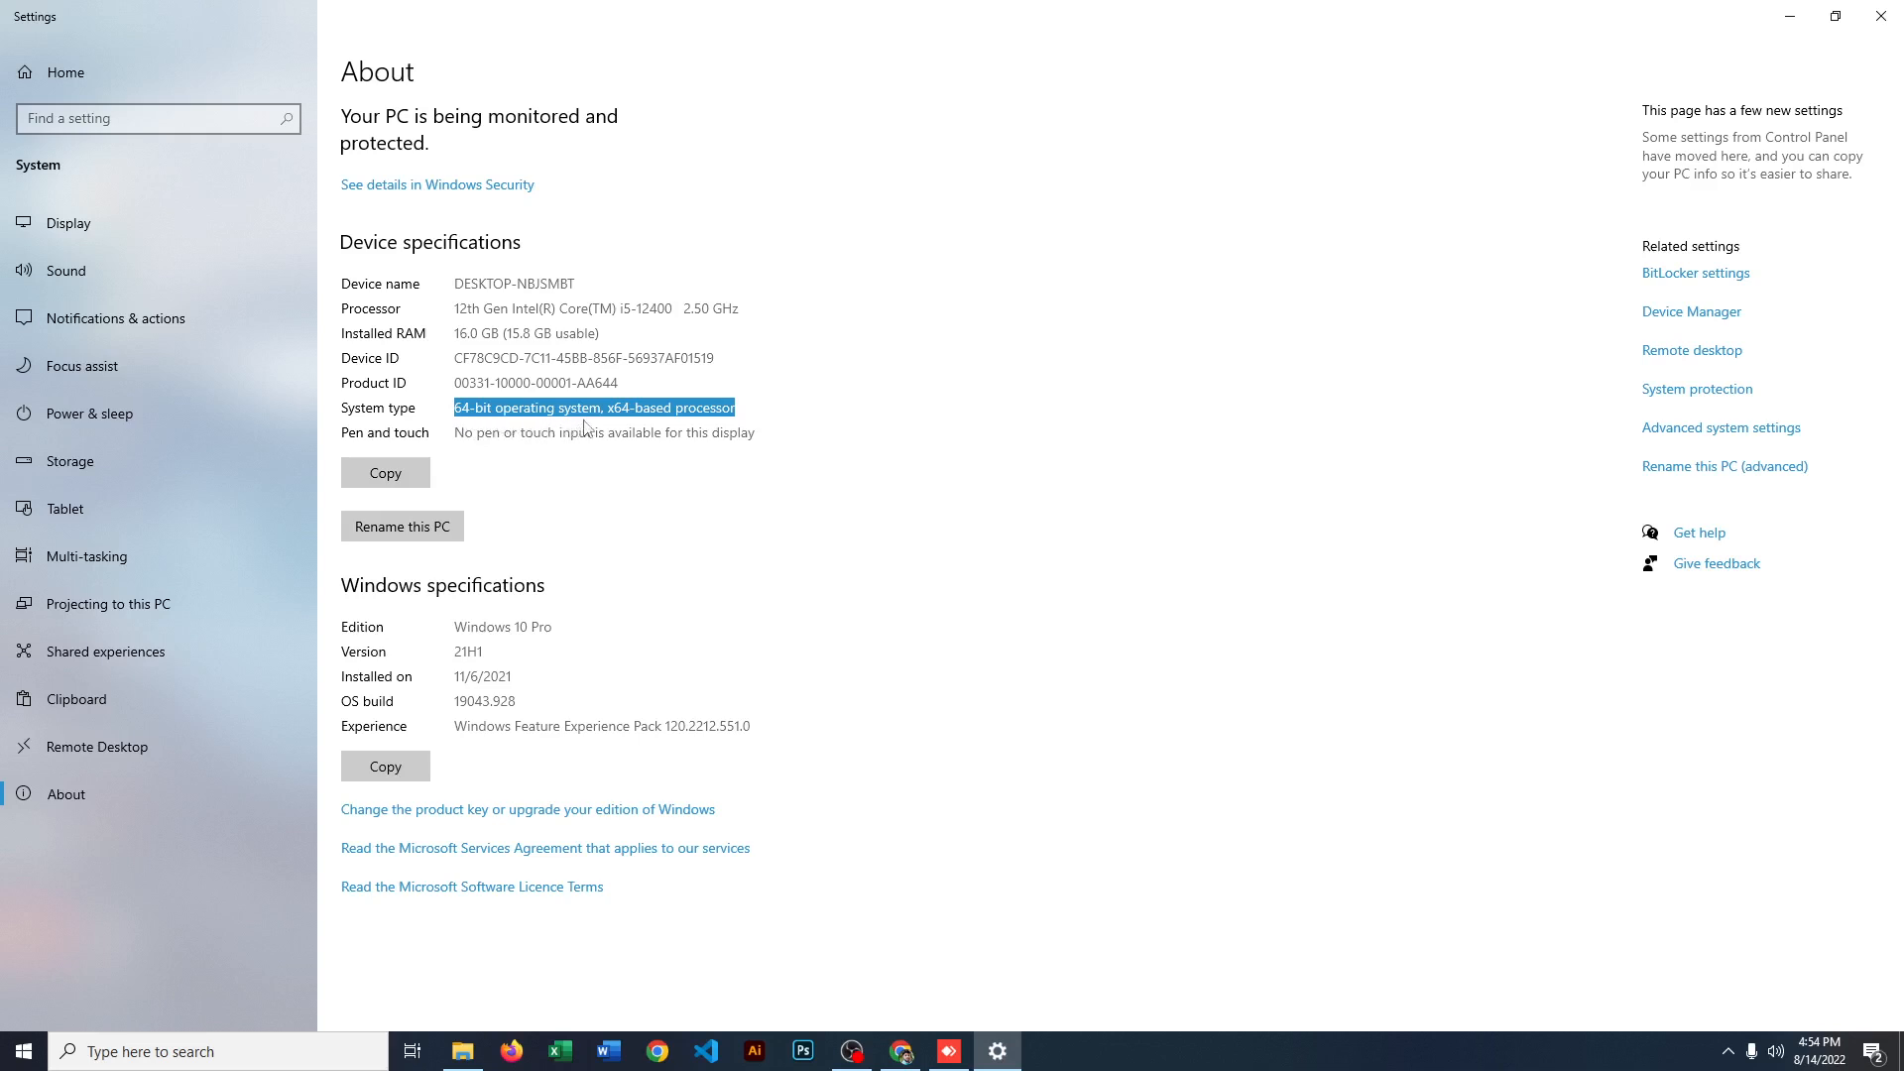
{"action": "left_click", "coordinate": [628, 410]}
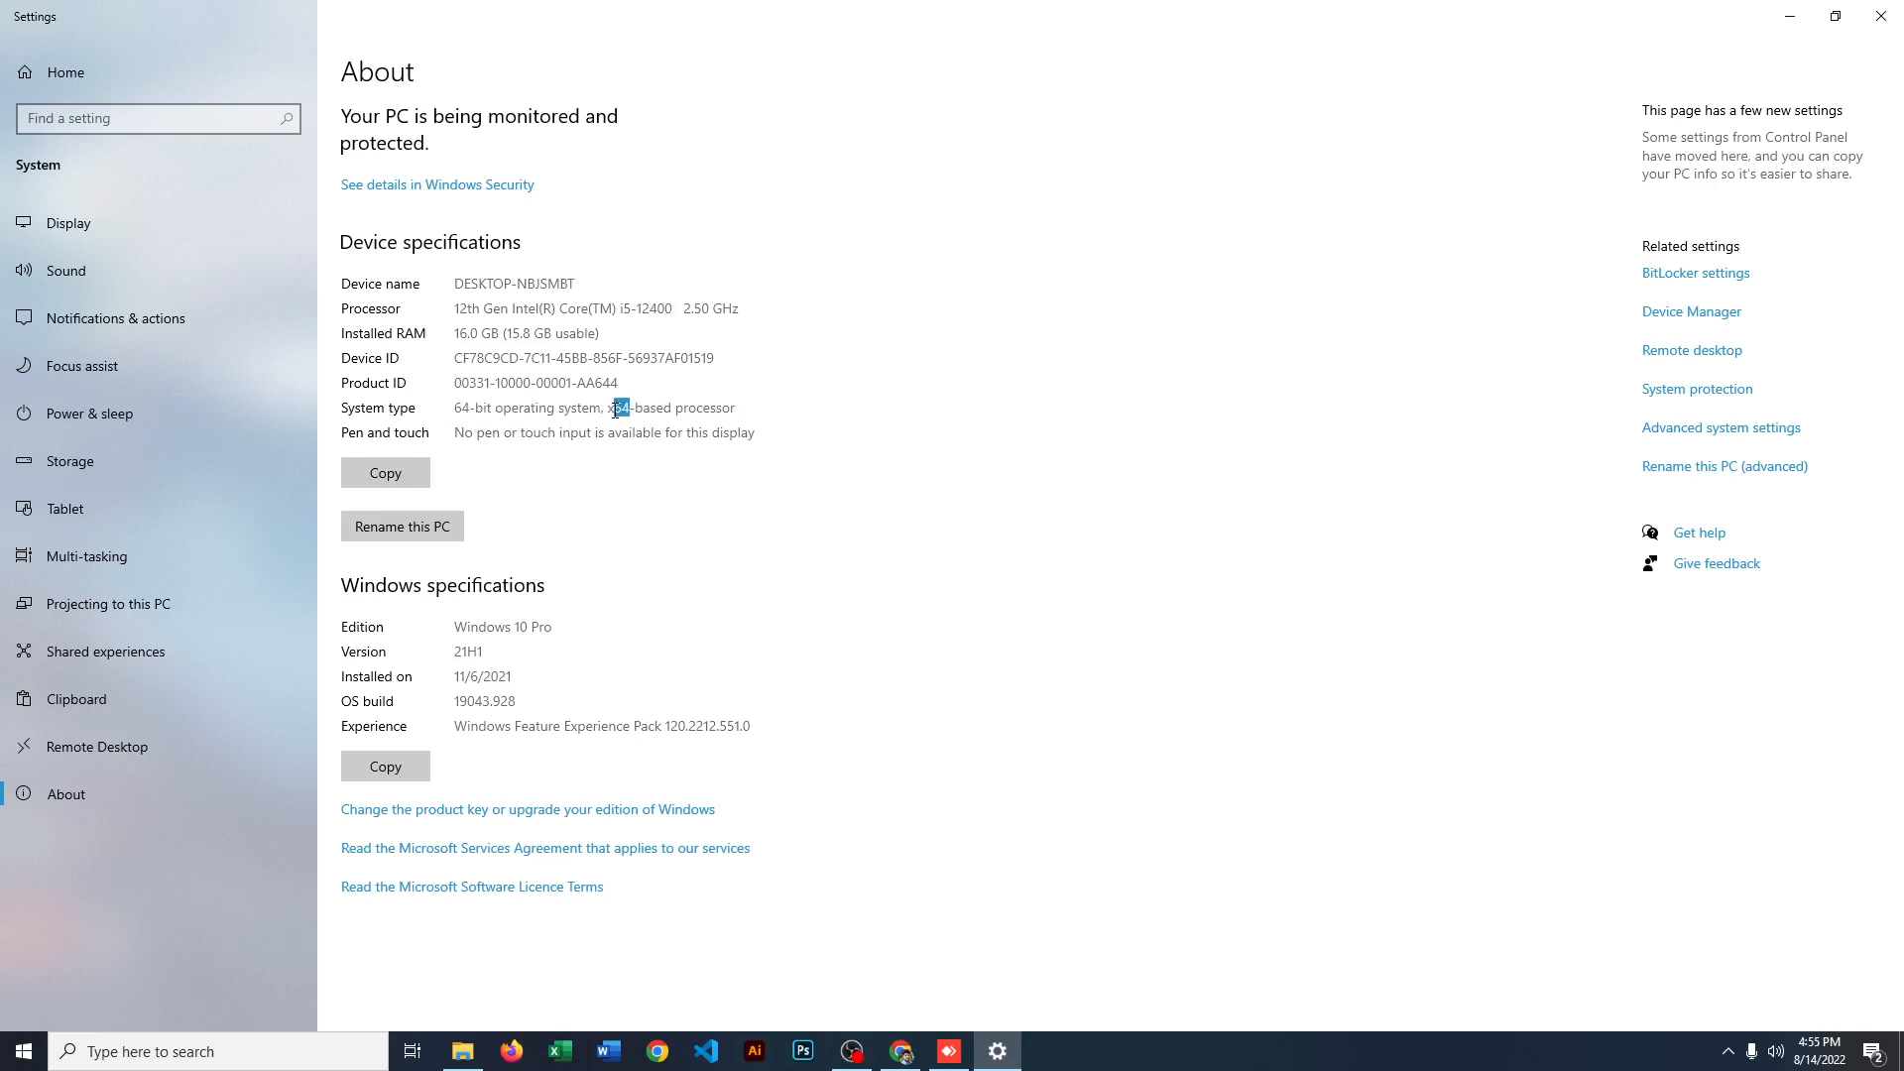
{"action": "left_click", "coordinate": [759, 421]}
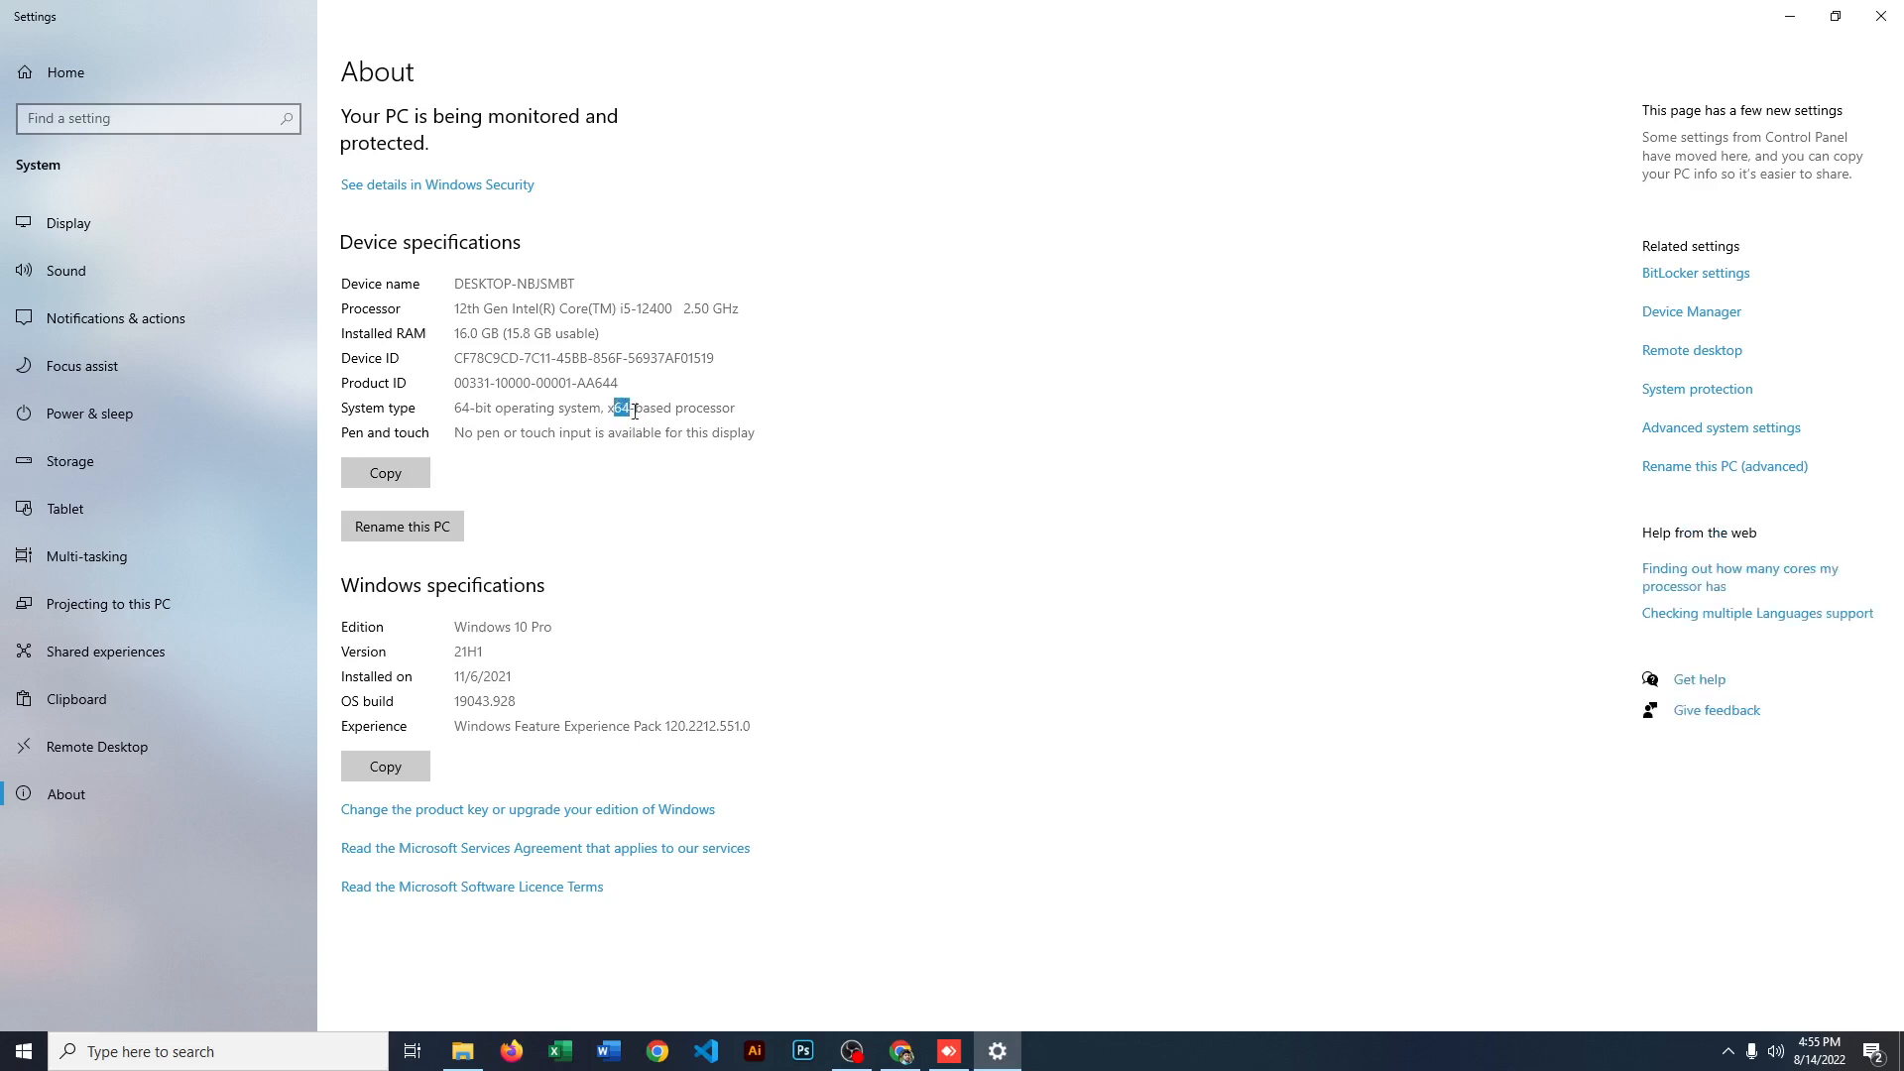
{"action": "left_click", "coordinate": [755, 410]}
{"action": "left_click_drag", "start_coordinate": [749, 407], "coordinate": [544, 408]}
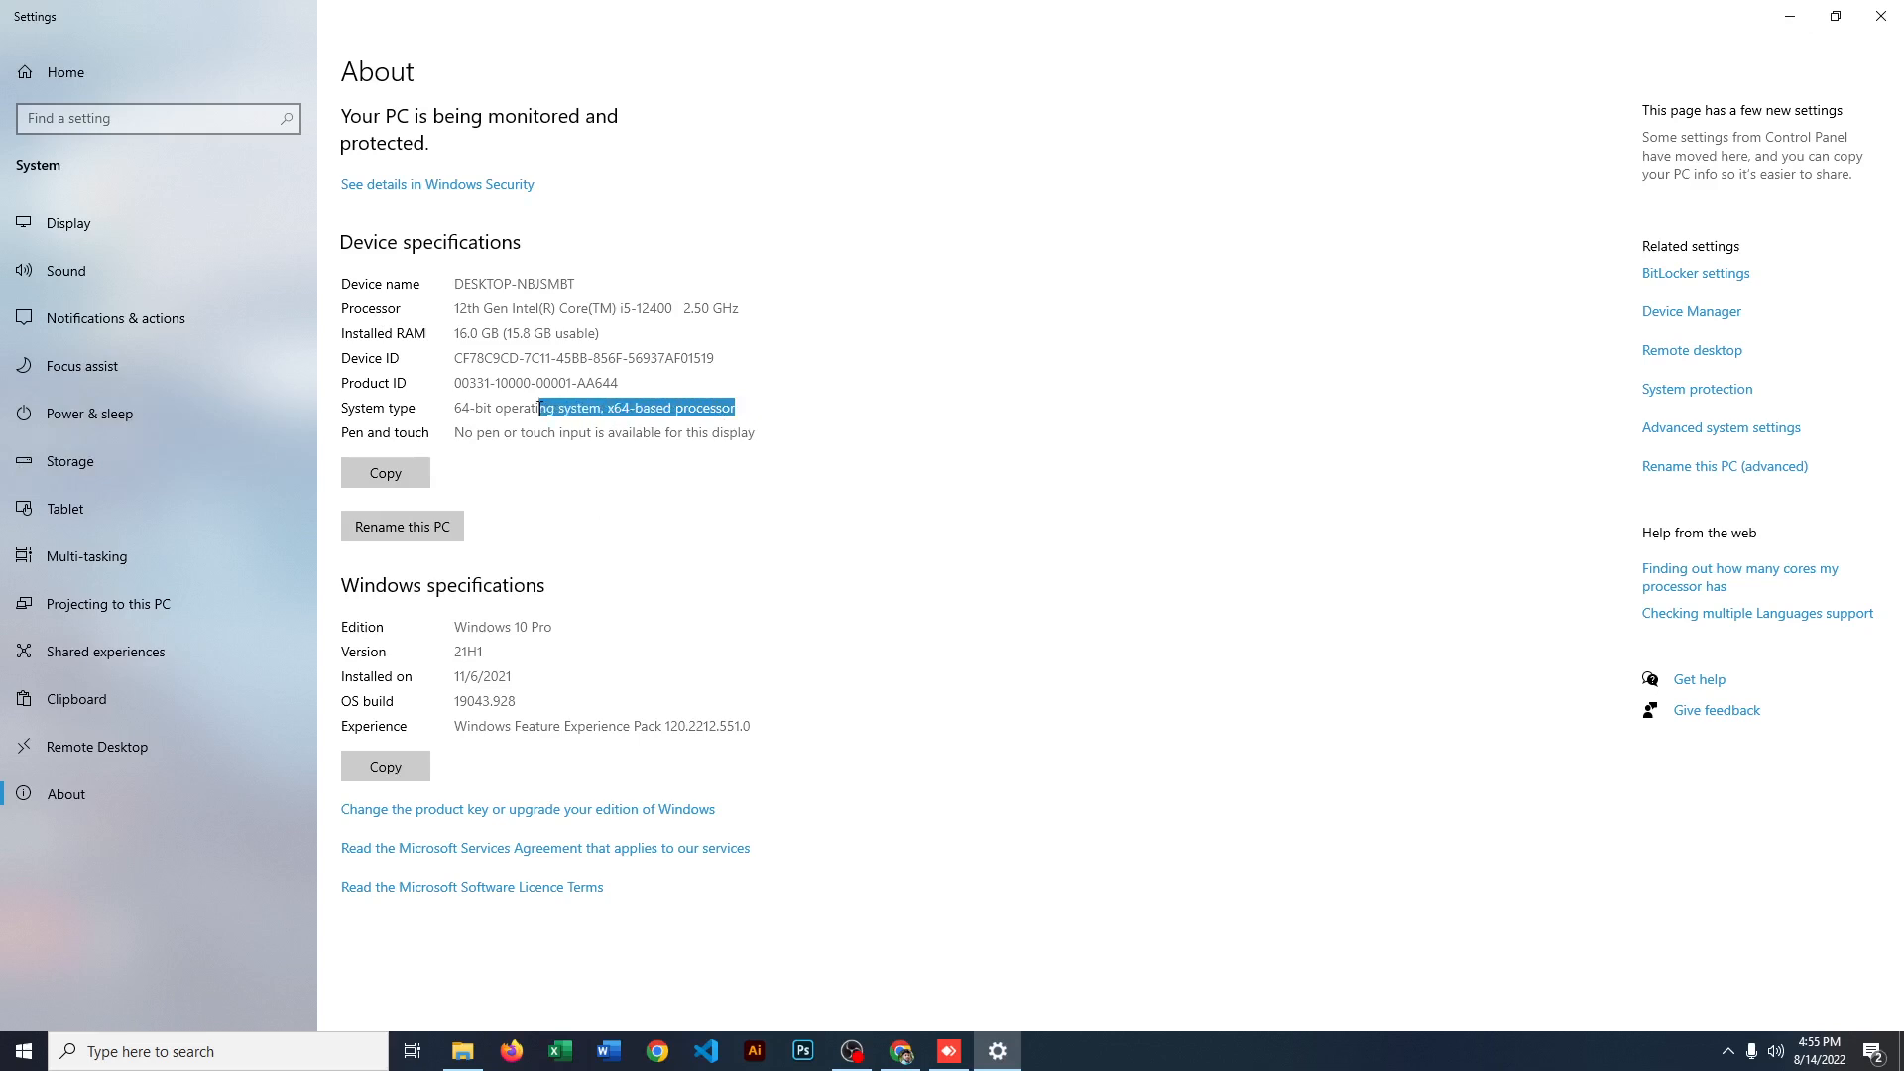
{"action": "left_click", "coordinate": [870, 420]}
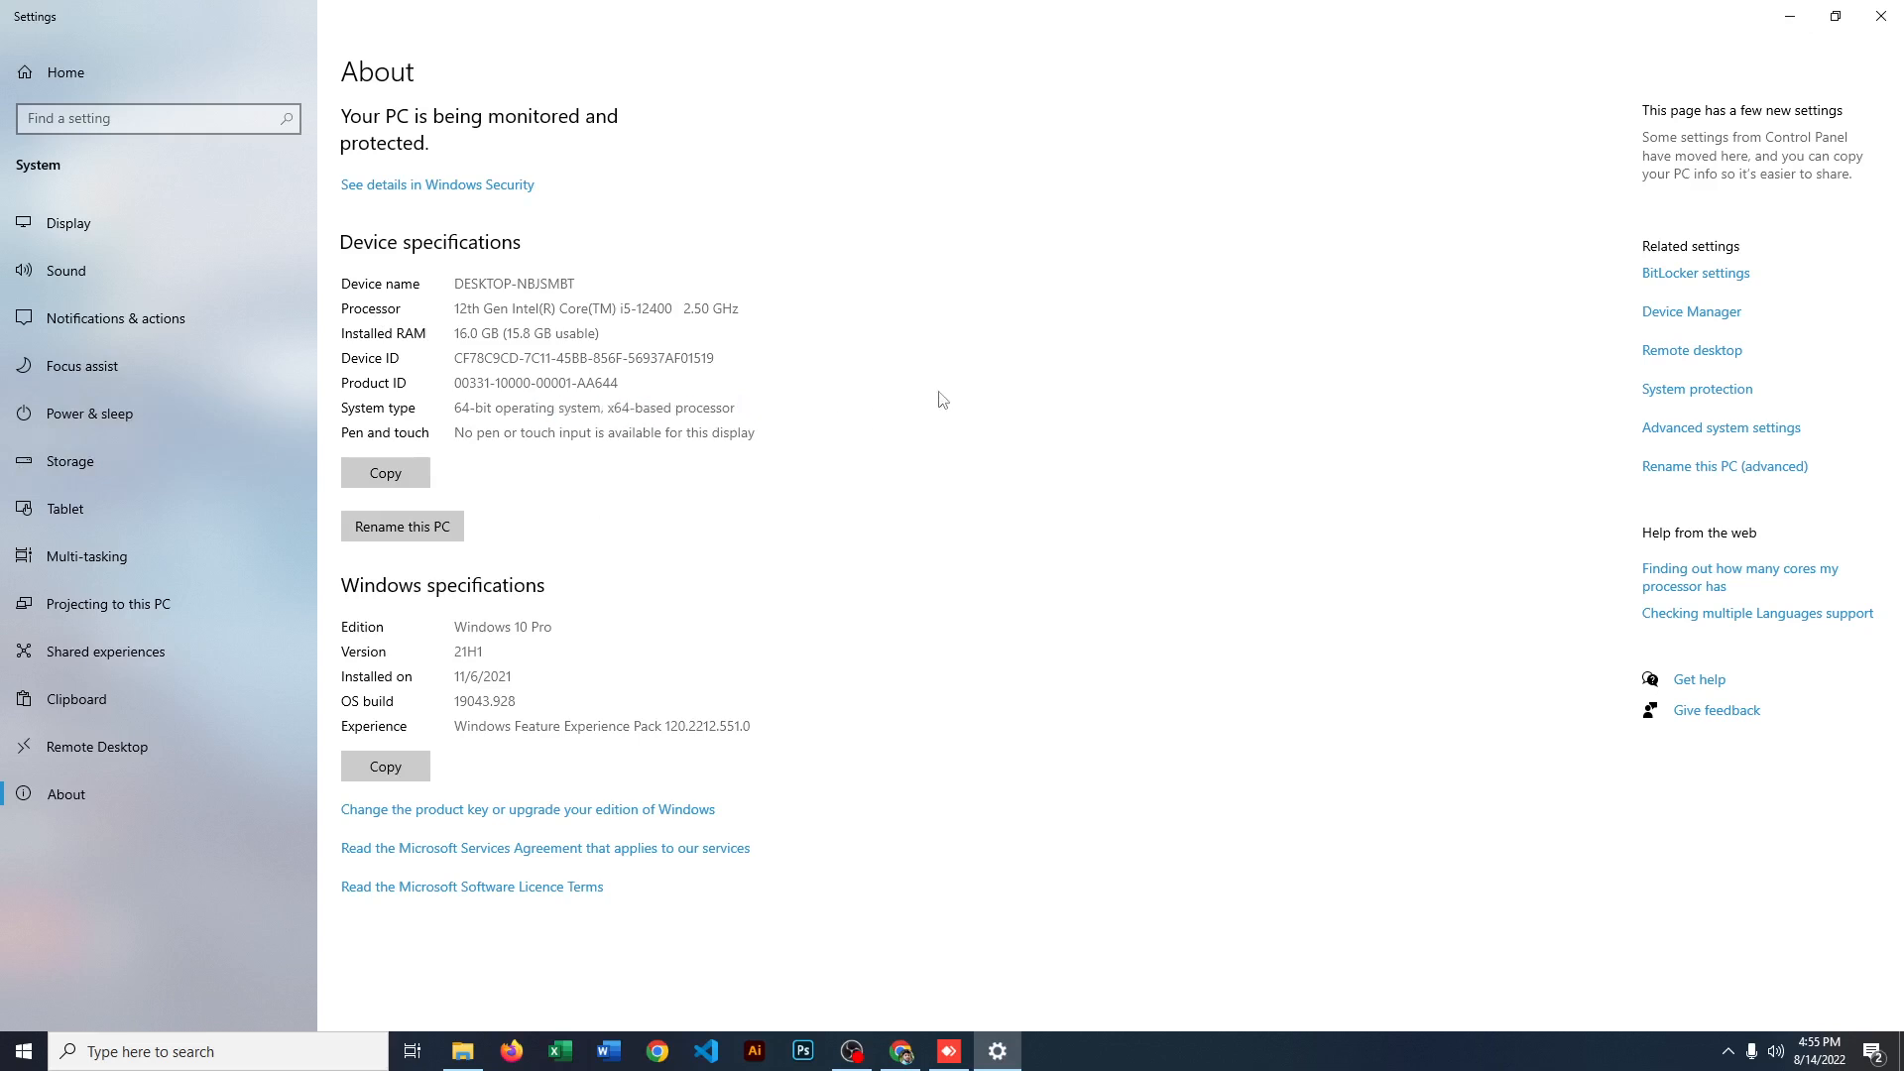
Step: Close the Settings window and switch back to the Download XAMPP page in Chrome
{"action": "left_click", "coordinate": [1790, 16]}
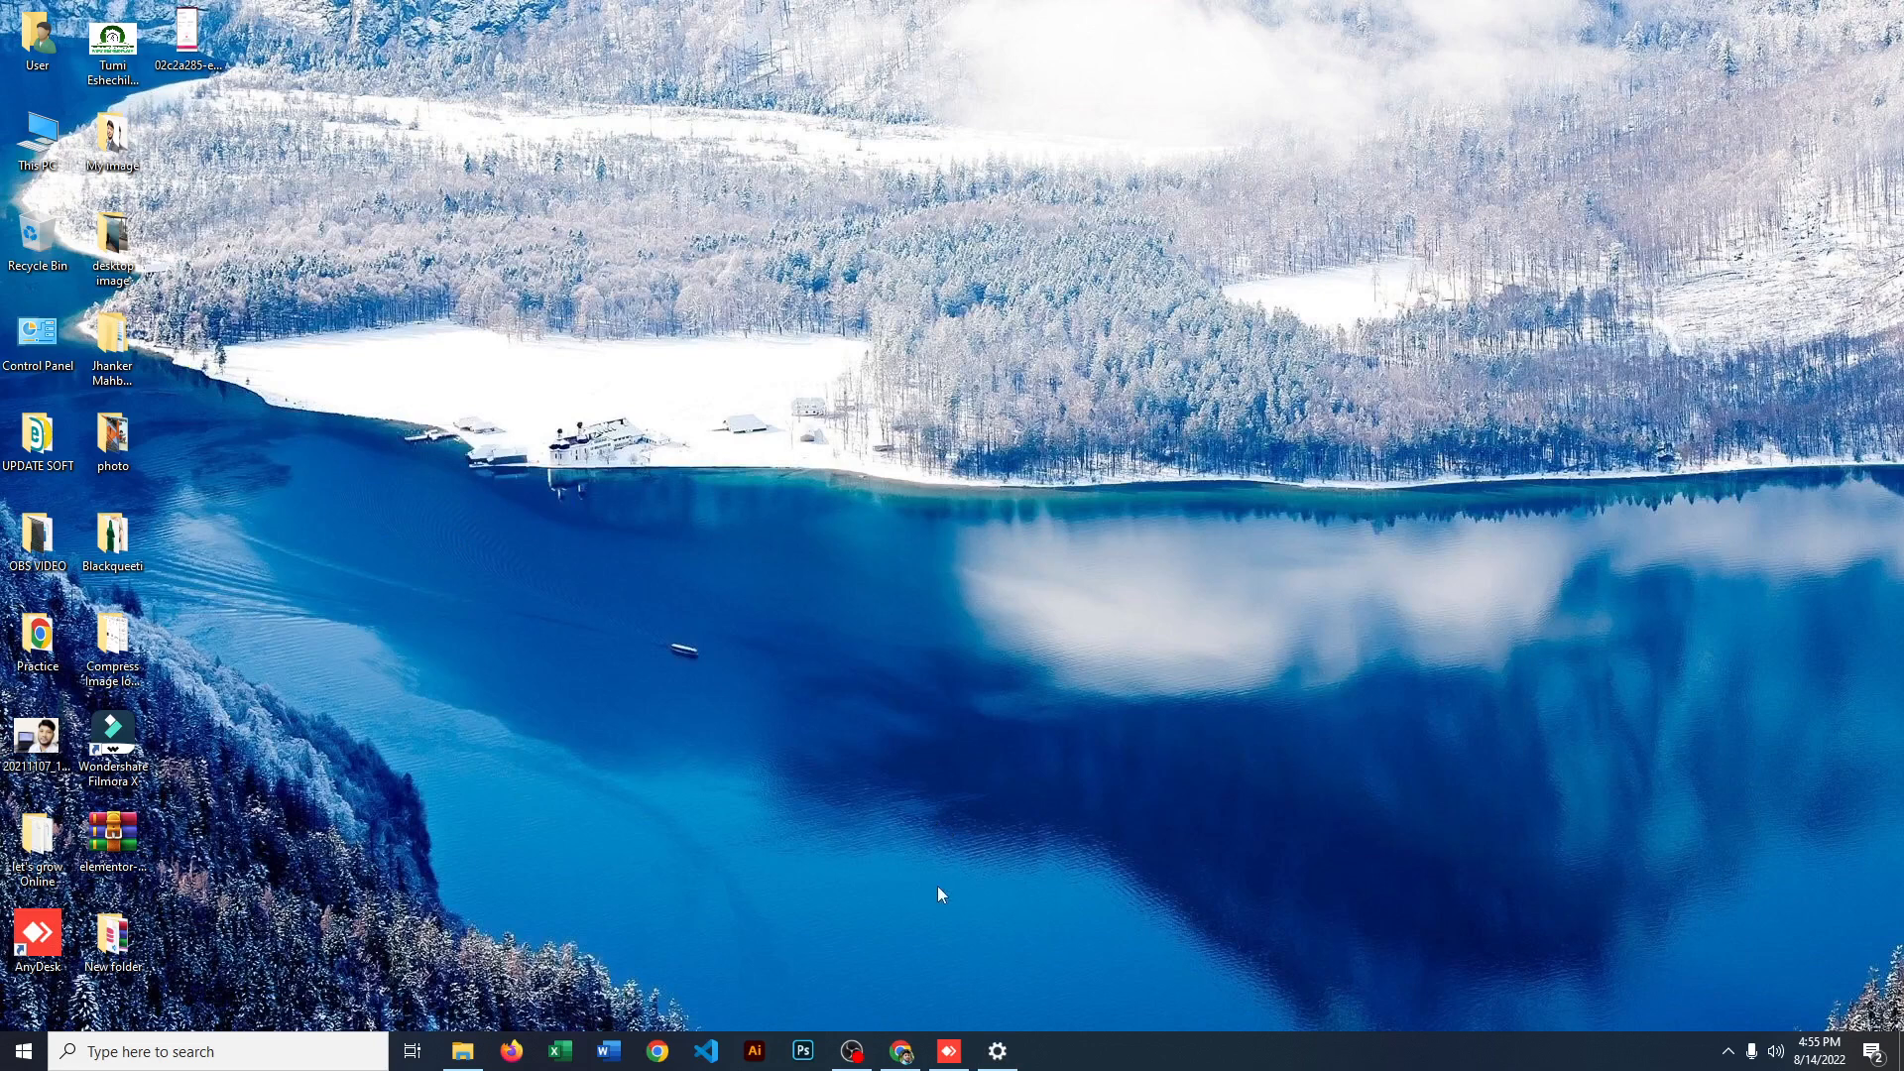
{"action": "left_click", "coordinate": [997, 1051]}
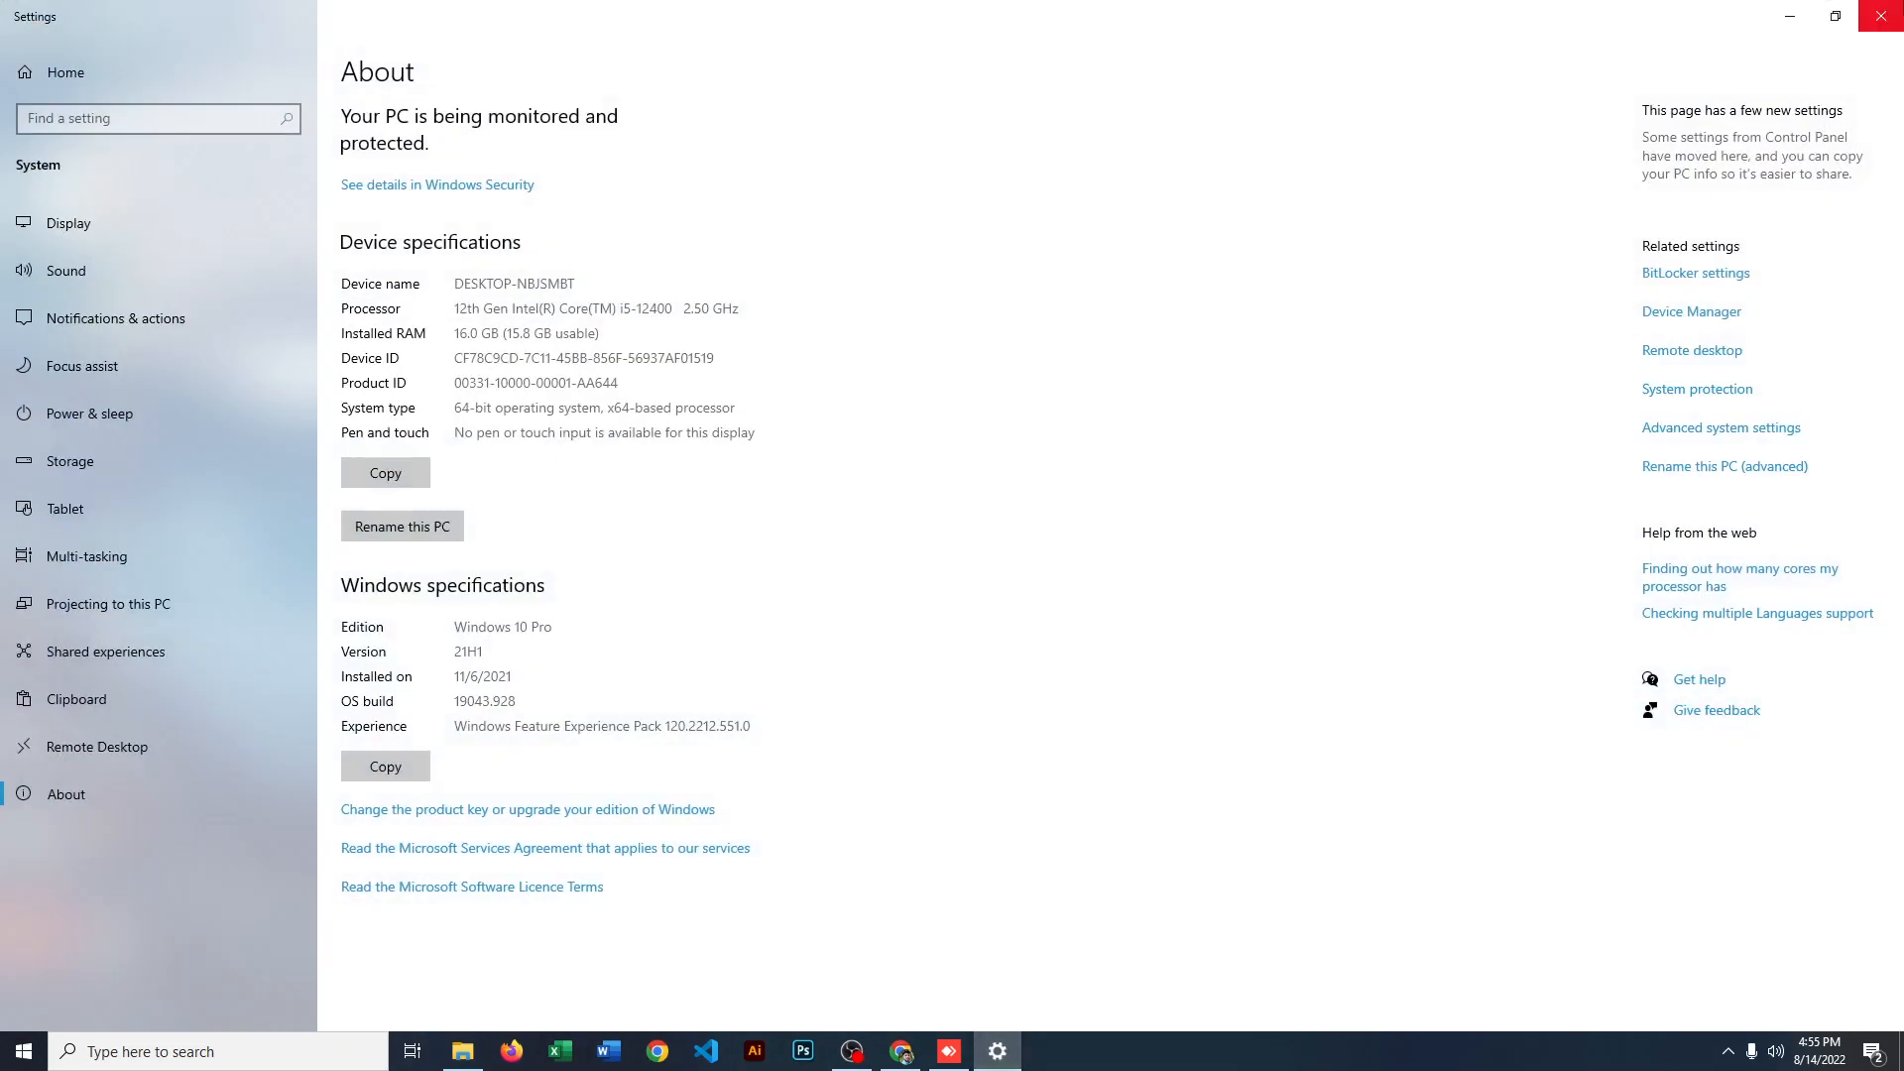
{"action": "left_click", "coordinate": [1882, 17]}
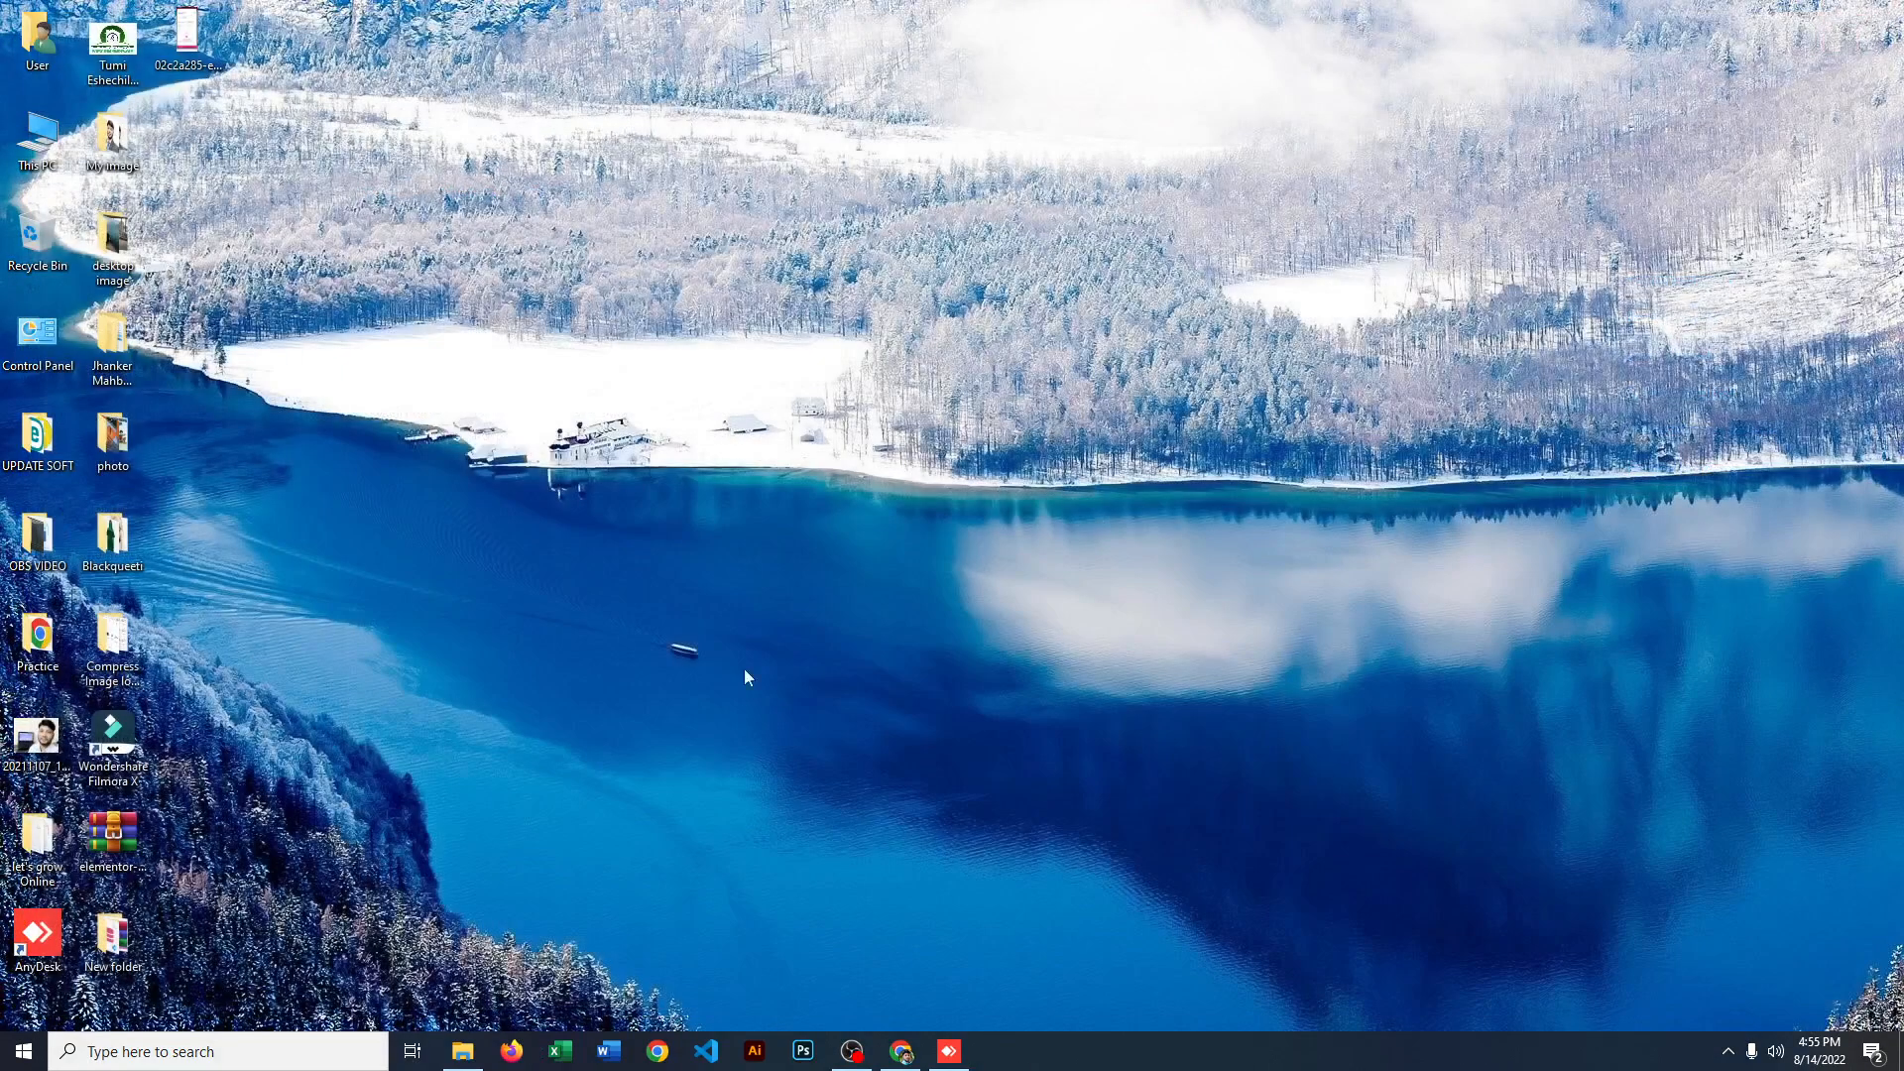
{"action": "left_click", "coordinate": [903, 1063]}
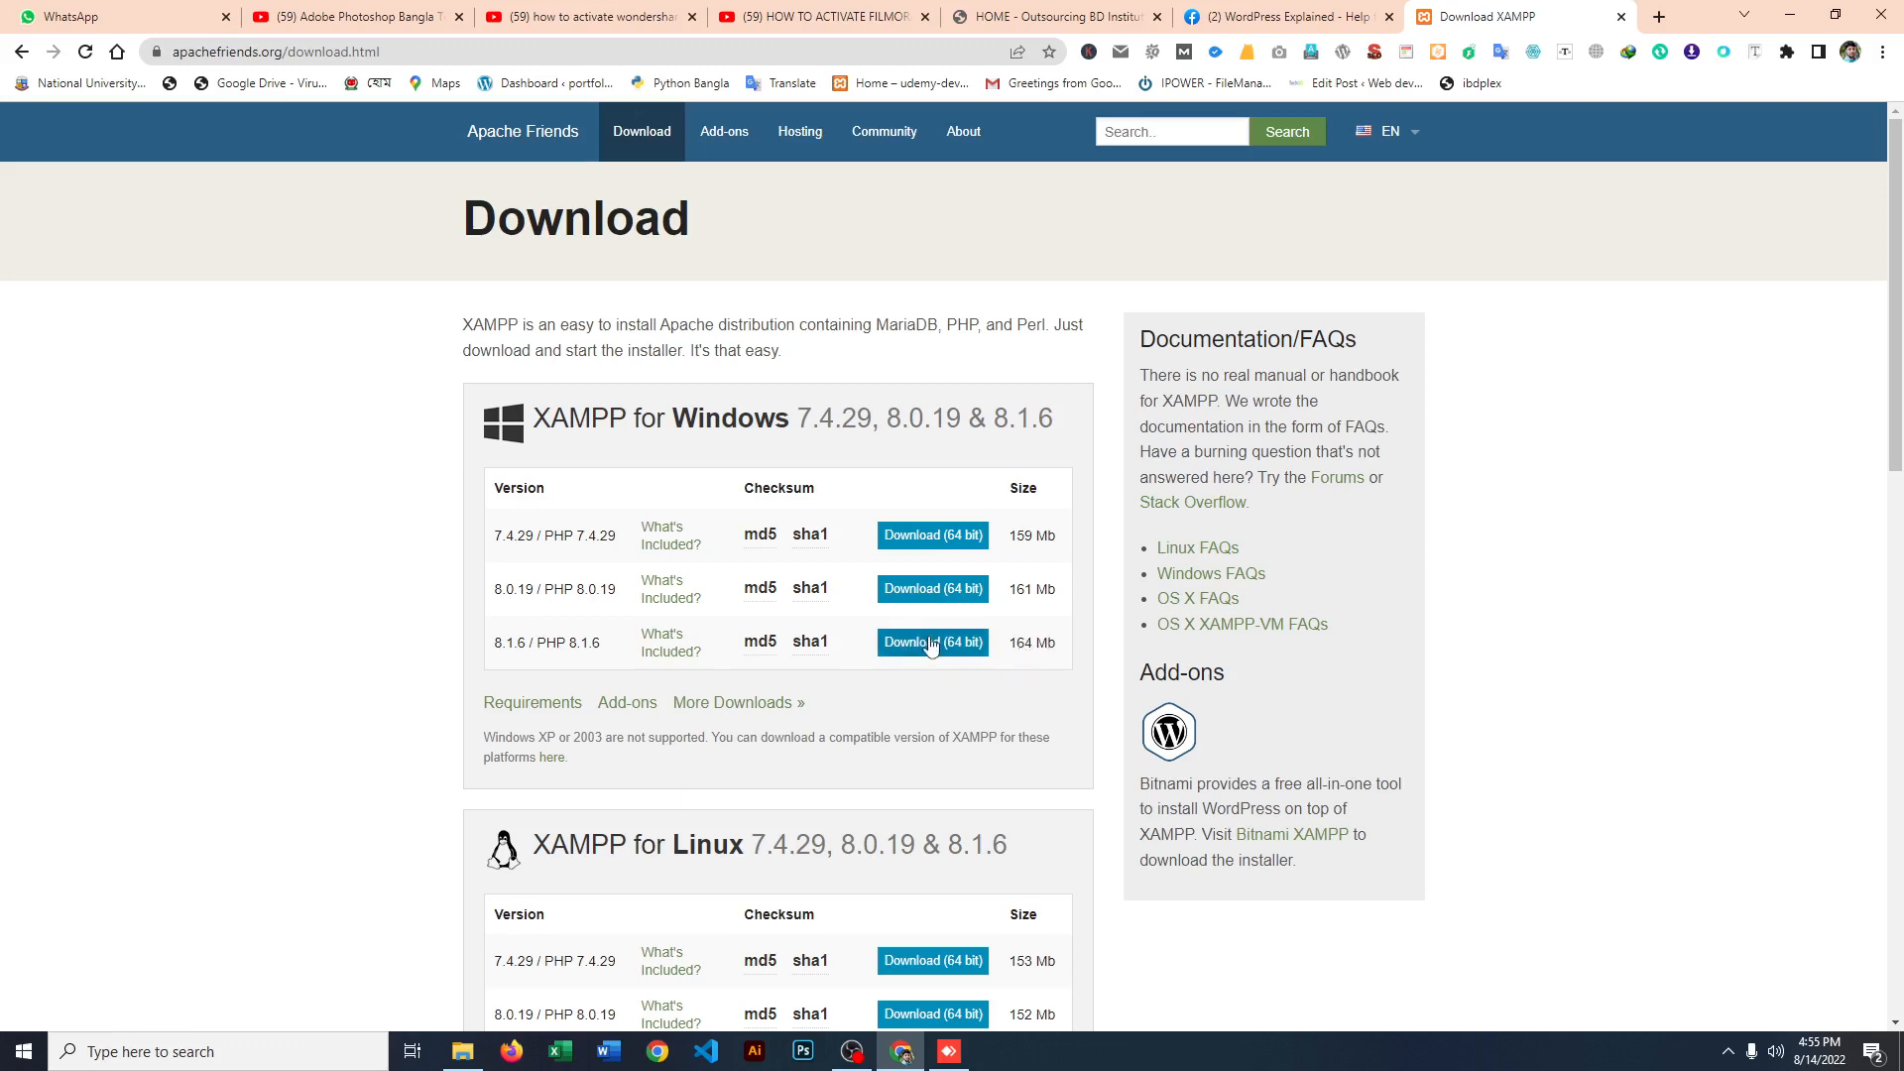
{"action": "mouse_move", "coordinate": [793, 649]}
Step: Launch the xampp-windows-x64-8.1.6-0-VS16 installer from the Programs folder in Downloads using File Explorer, and accept the User Account Control warning
{"action": "left_click", "coordinate": [463, 1054]}
{"action": "left_click", "coordinate": [342, 449]}
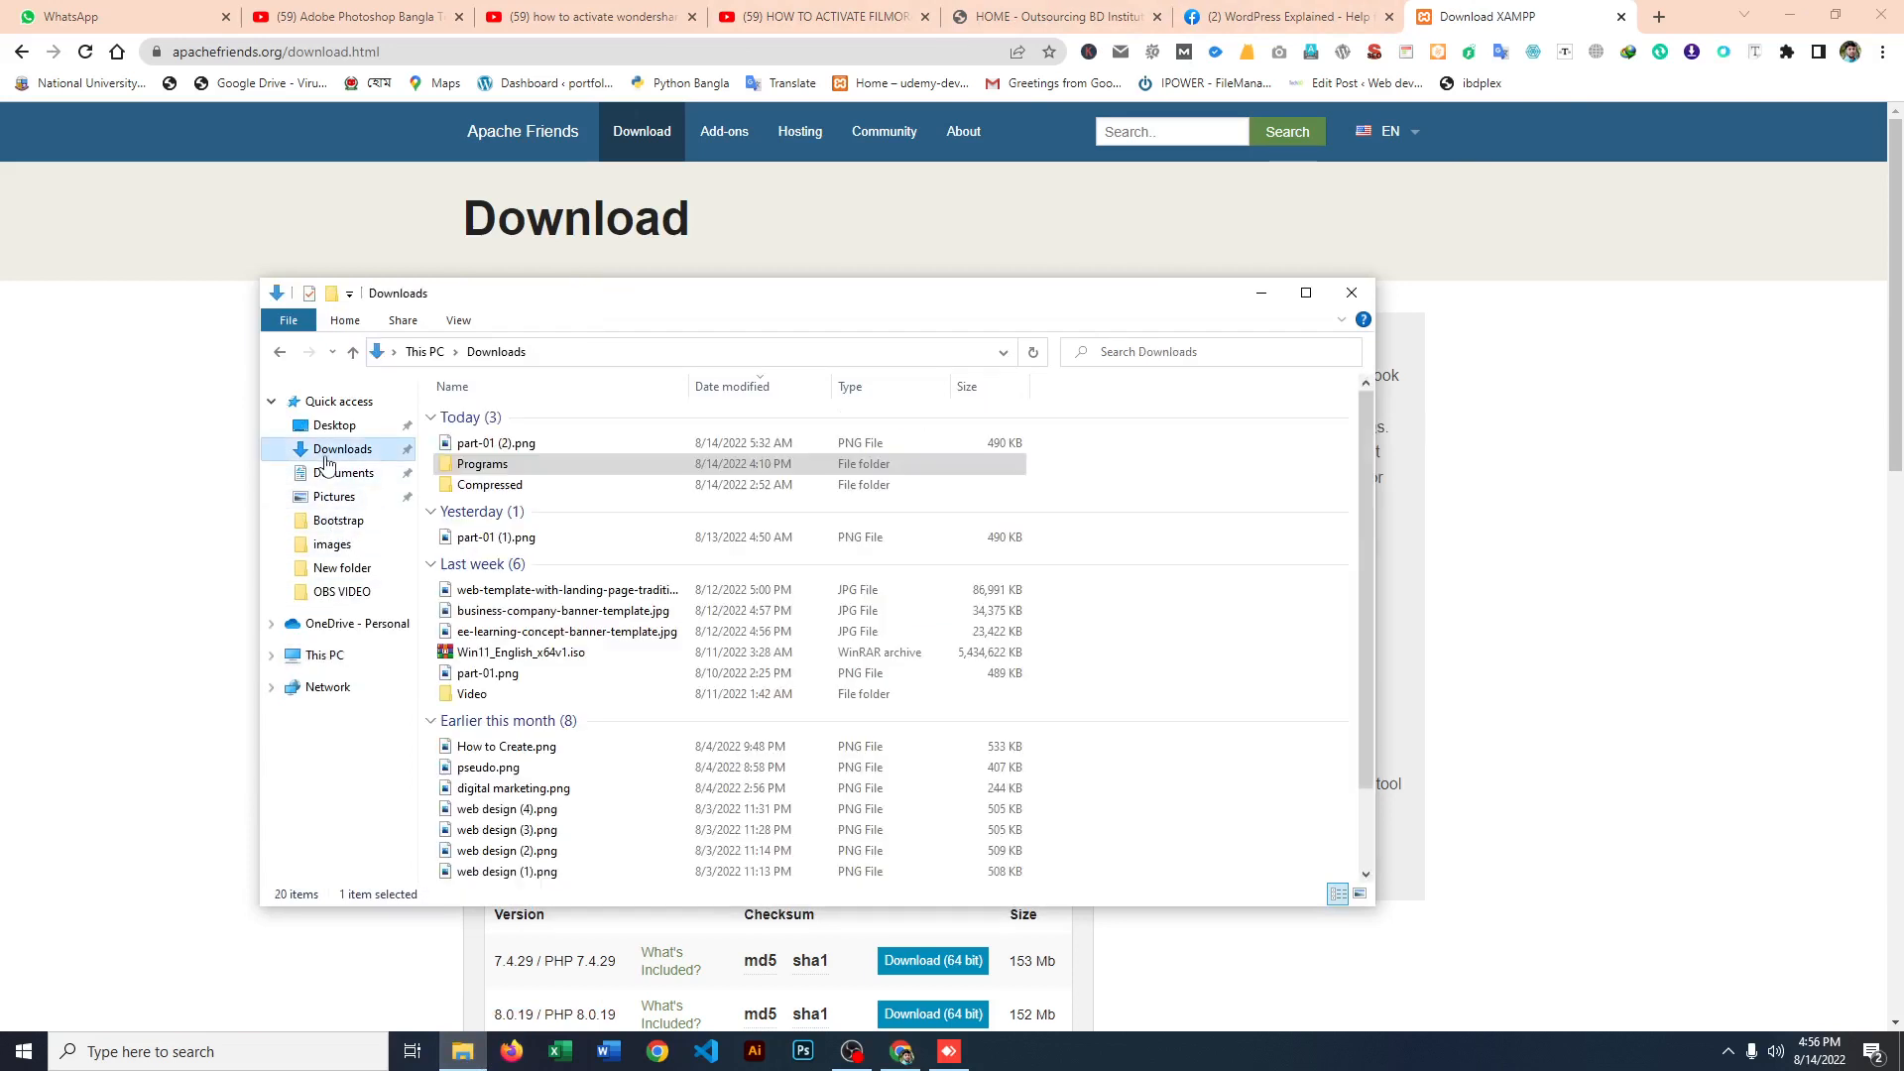
{"action": "double_click", "coordinate": [483, 464]}
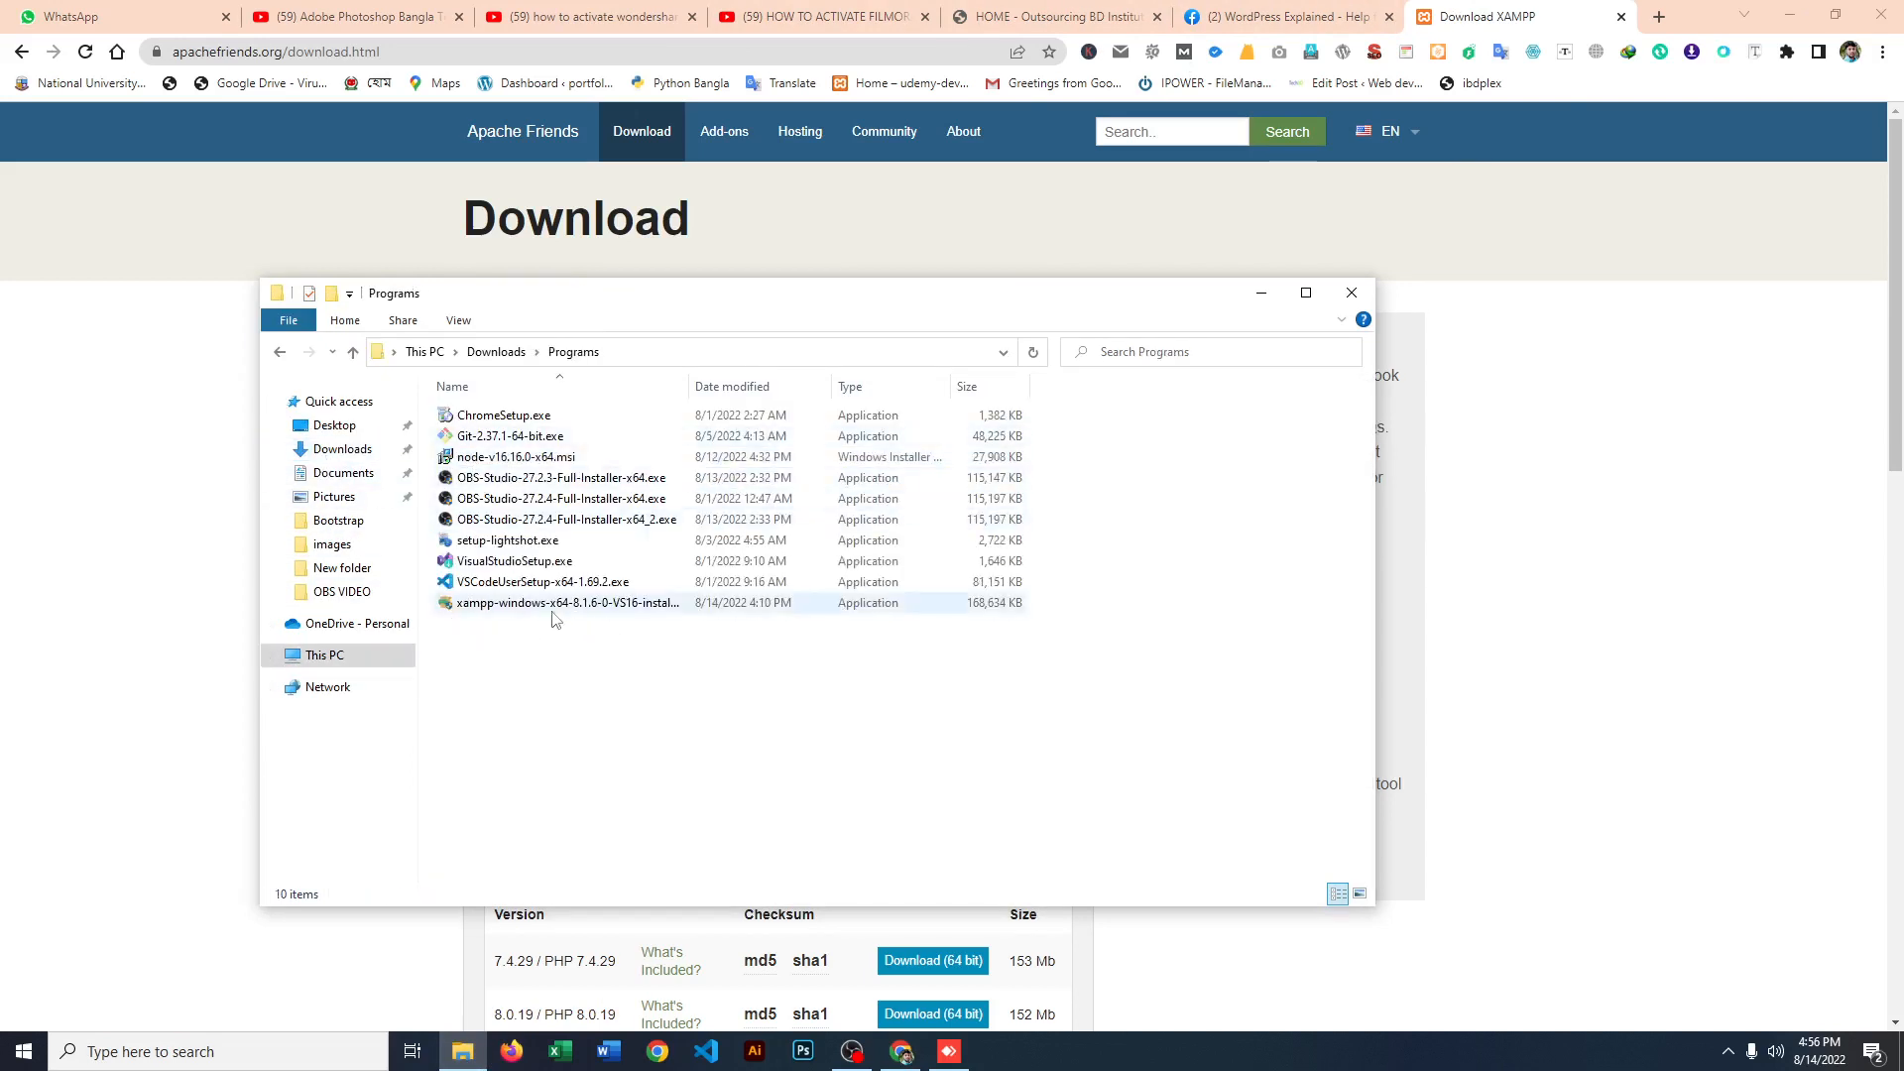
{"action": "left_click", "coordinate": [338, 451]}
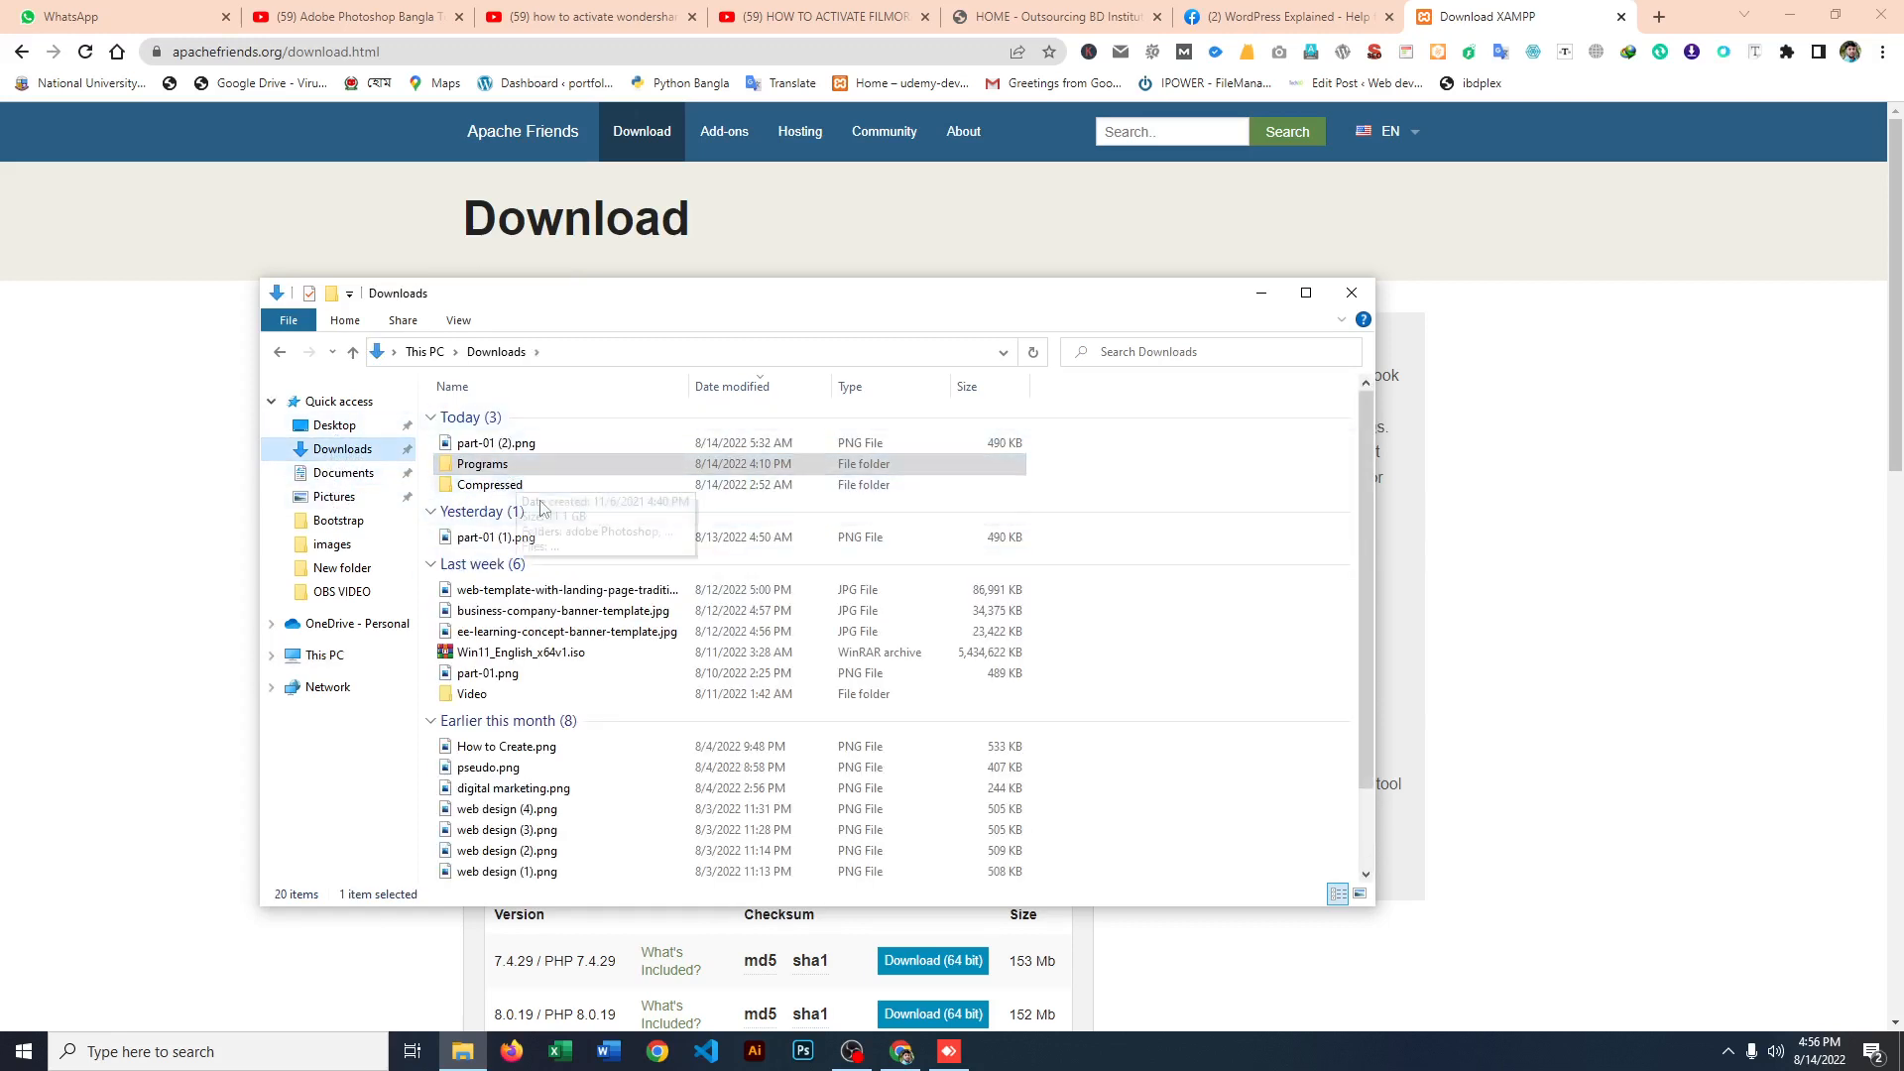
{"action": "double_click", "coordinate": [486, 469]}
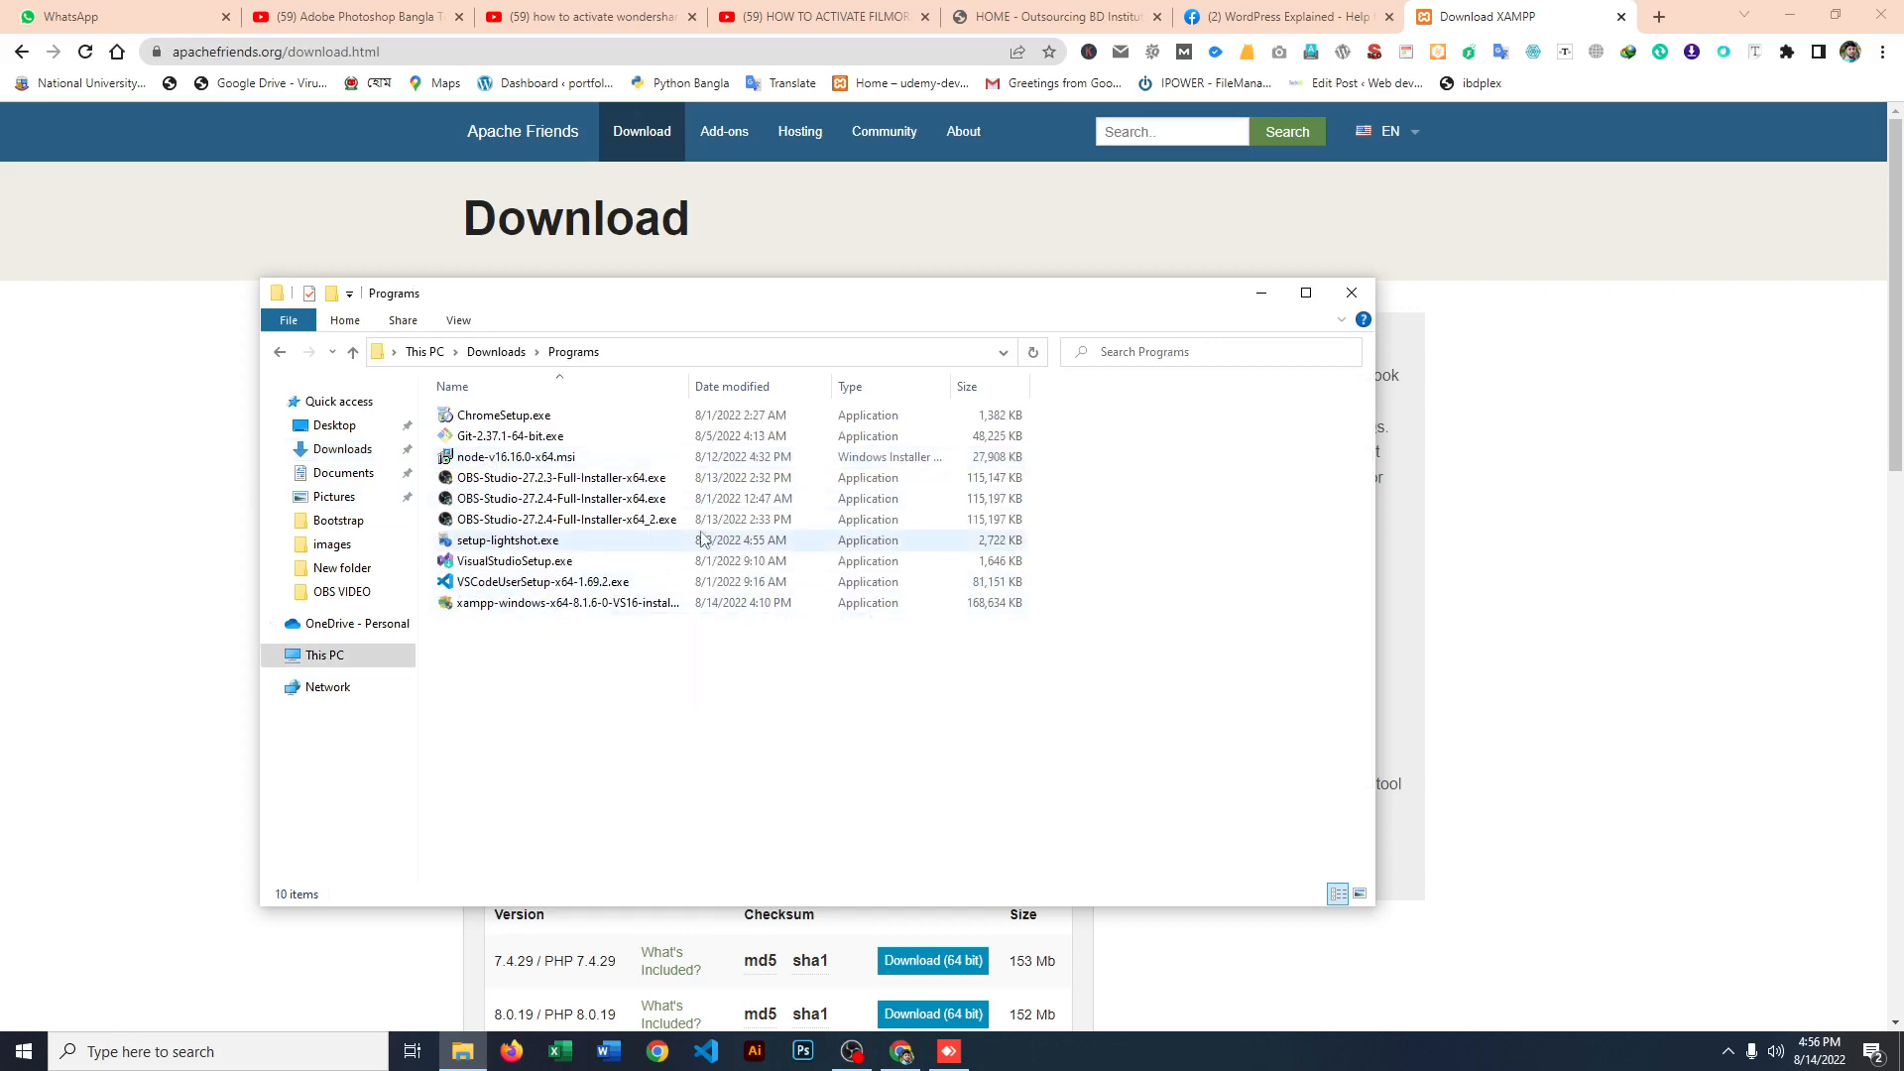
{"action": "double_click", "coordinate": [510, 603]}
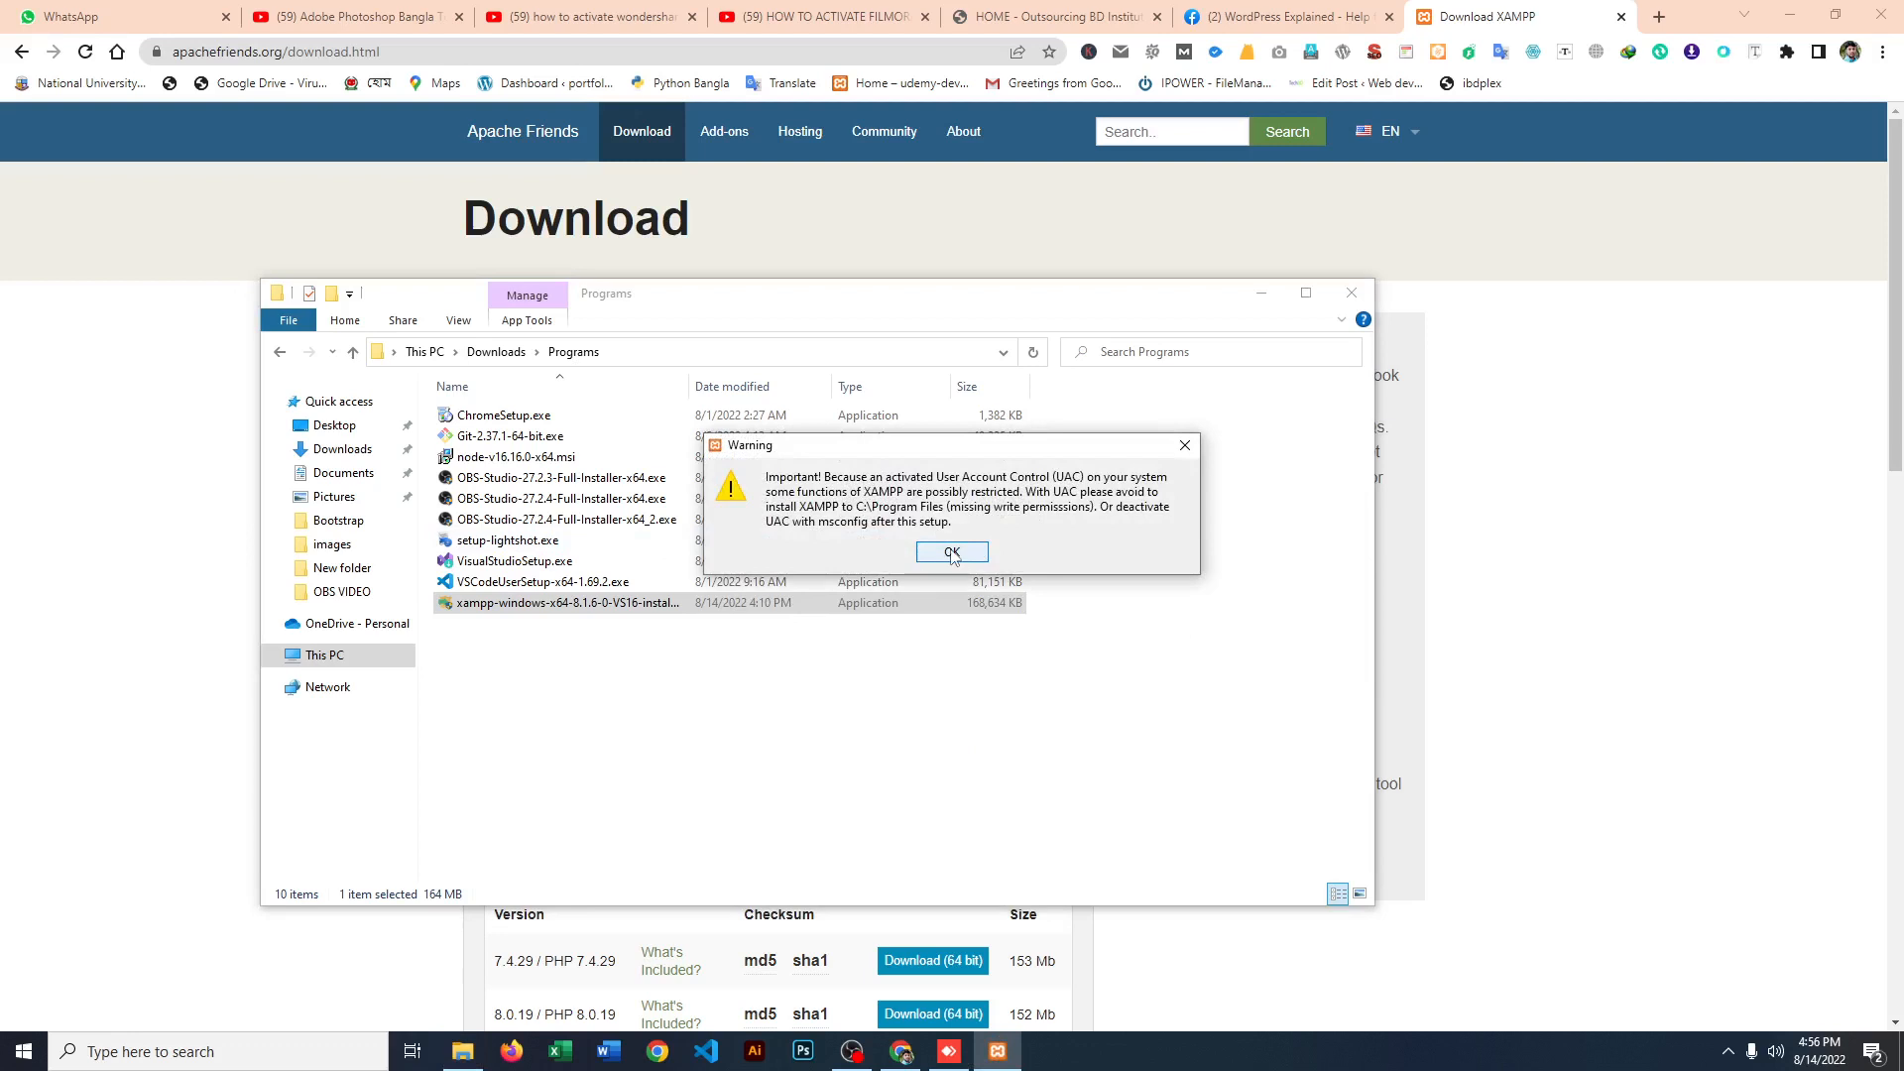
{"action": "left_click", "coordinate": [952, 553]}
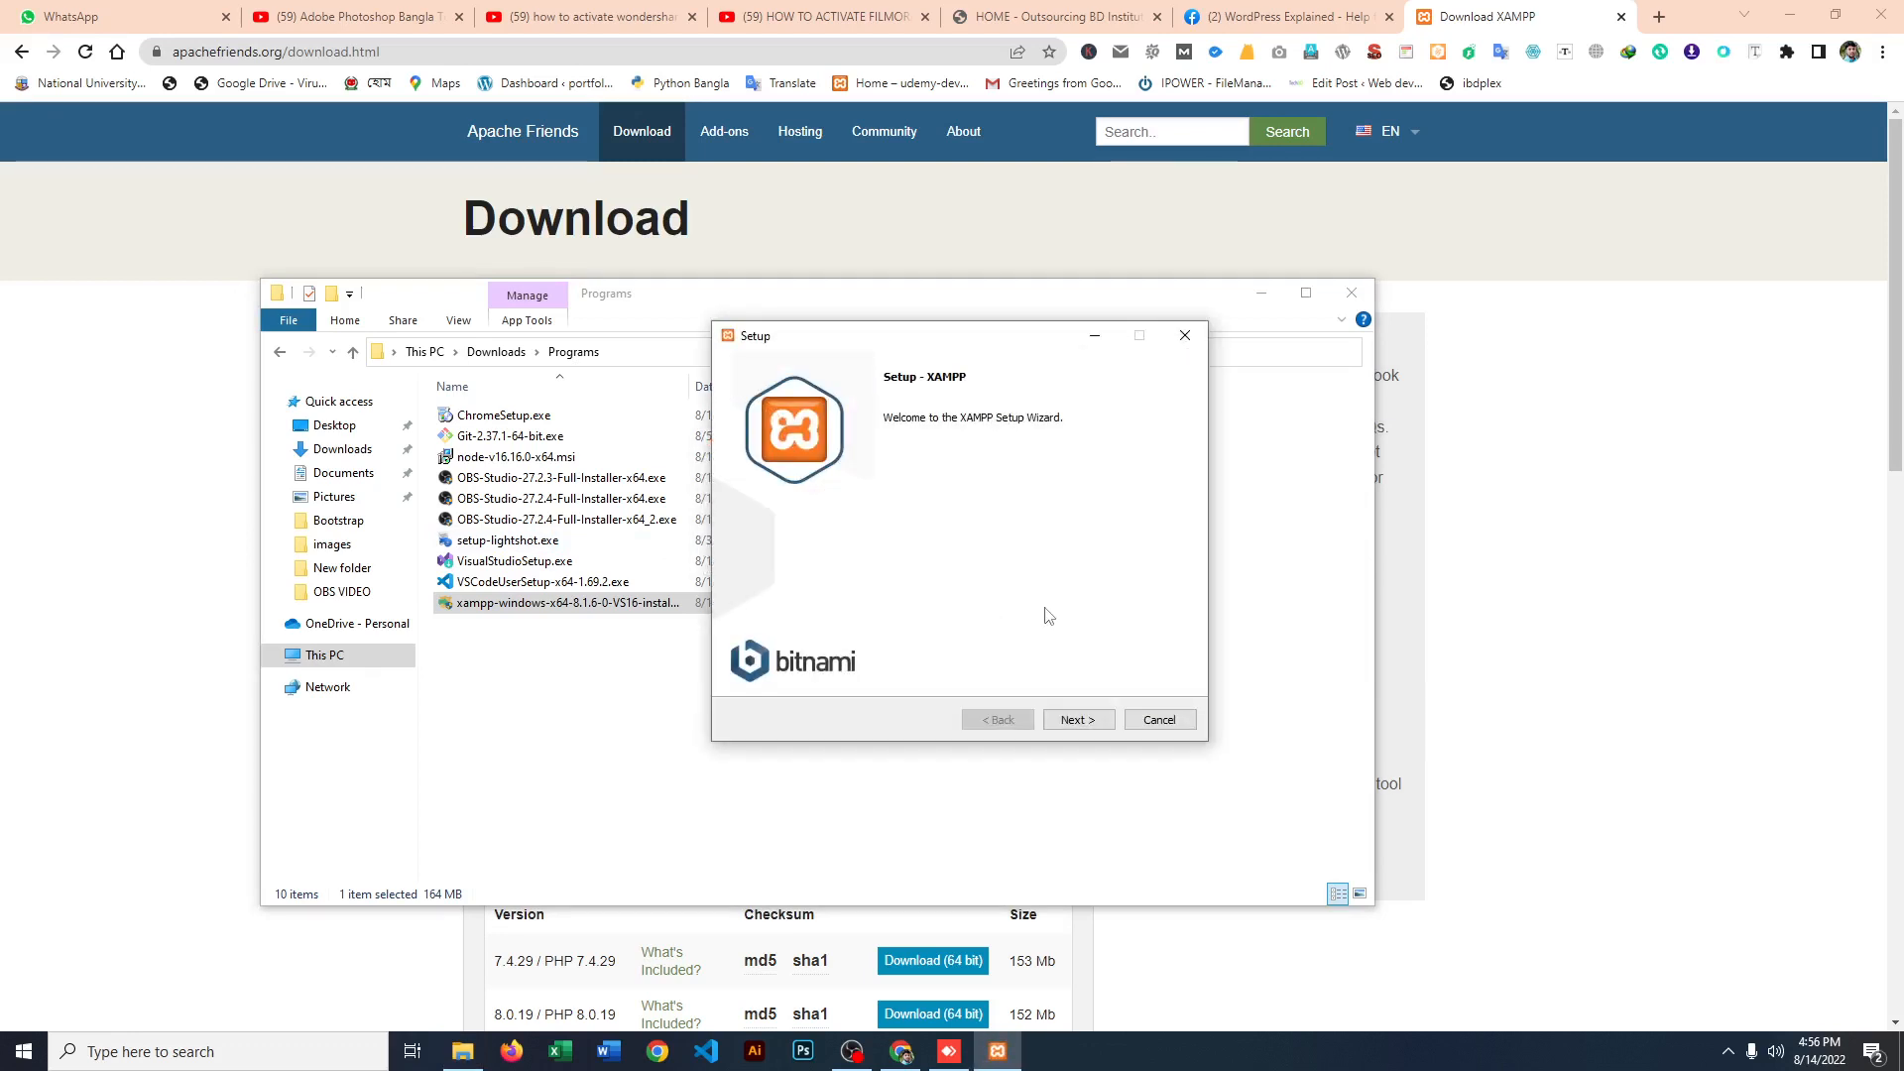
Step: Advance the XAMPP setup to Ready to Install, keeping C:\xampp as the installation folder, and close the Bitnami page opened in the browser
{"action": "left_click", "coordinate": [1084, 726]}
{"action": "left_click", "coordinate": [1079, 721]}
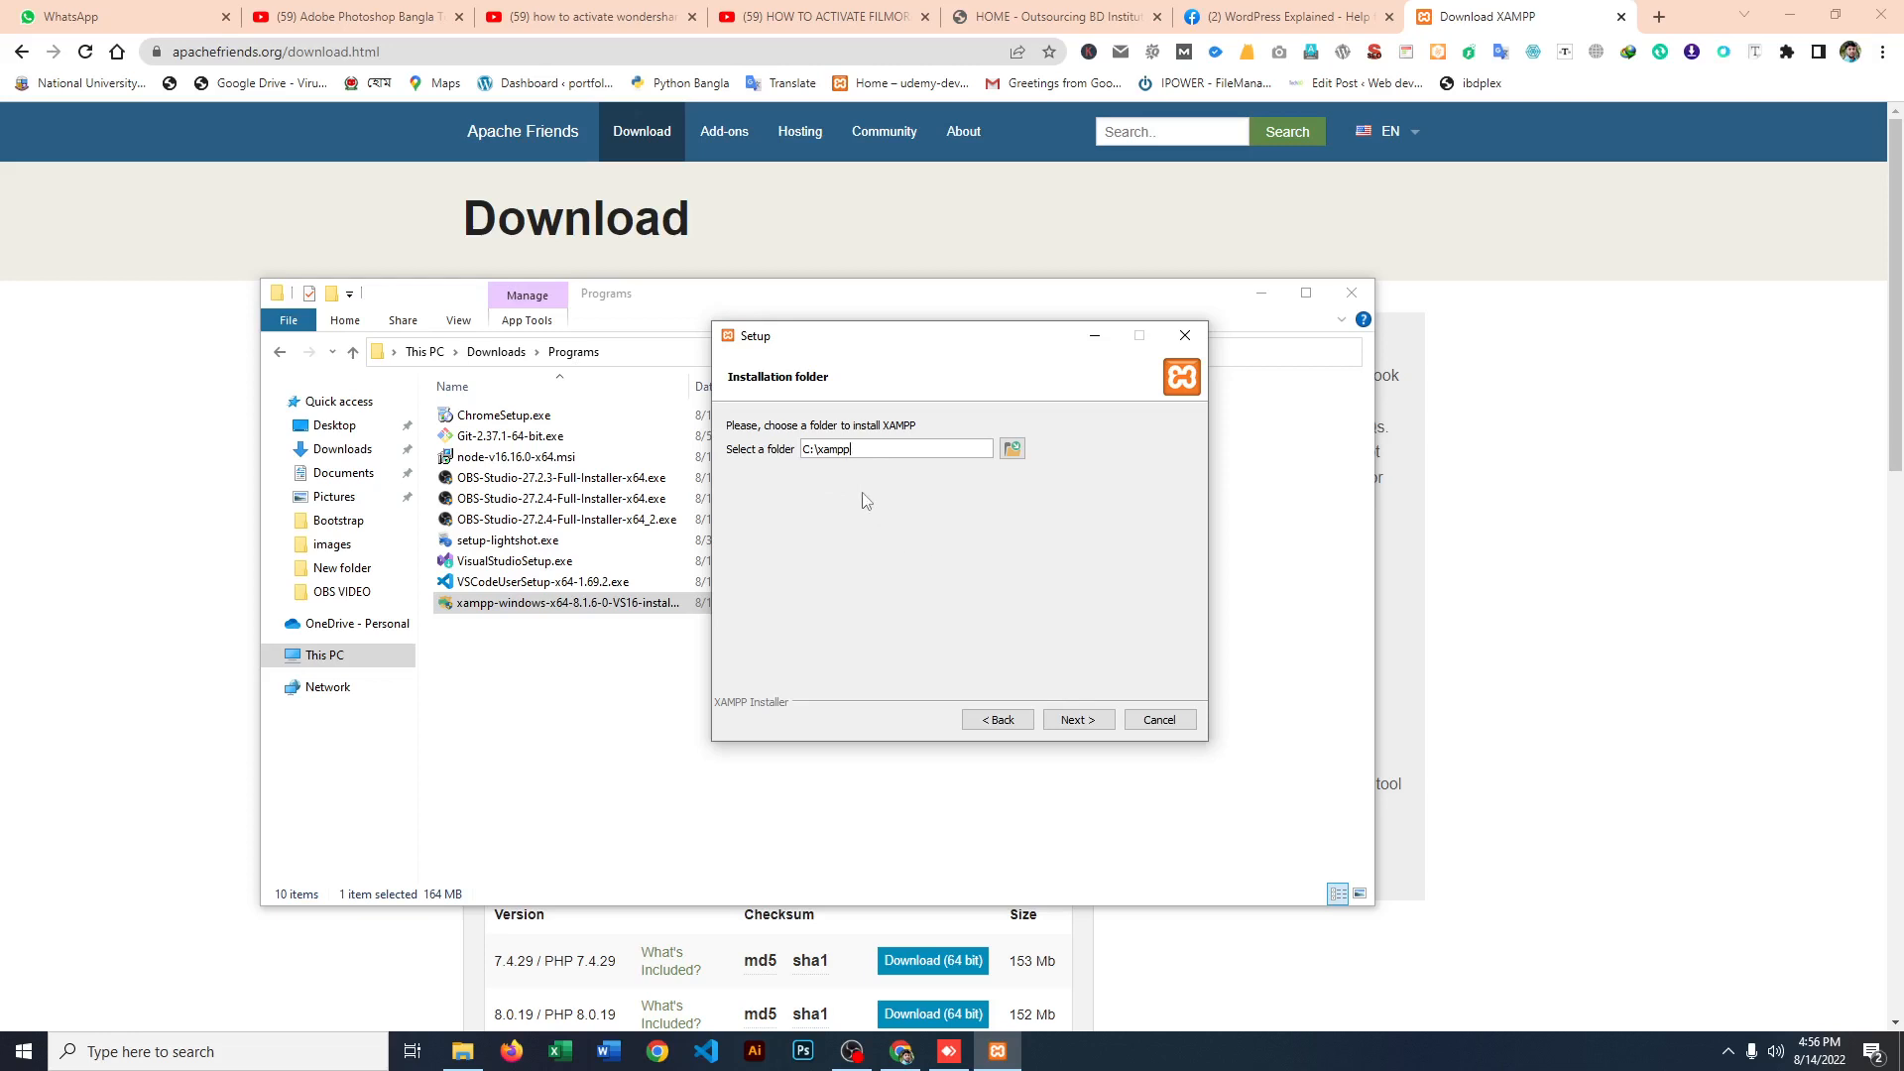
{"action": "left_click", "coordinate": [1015, 451]}
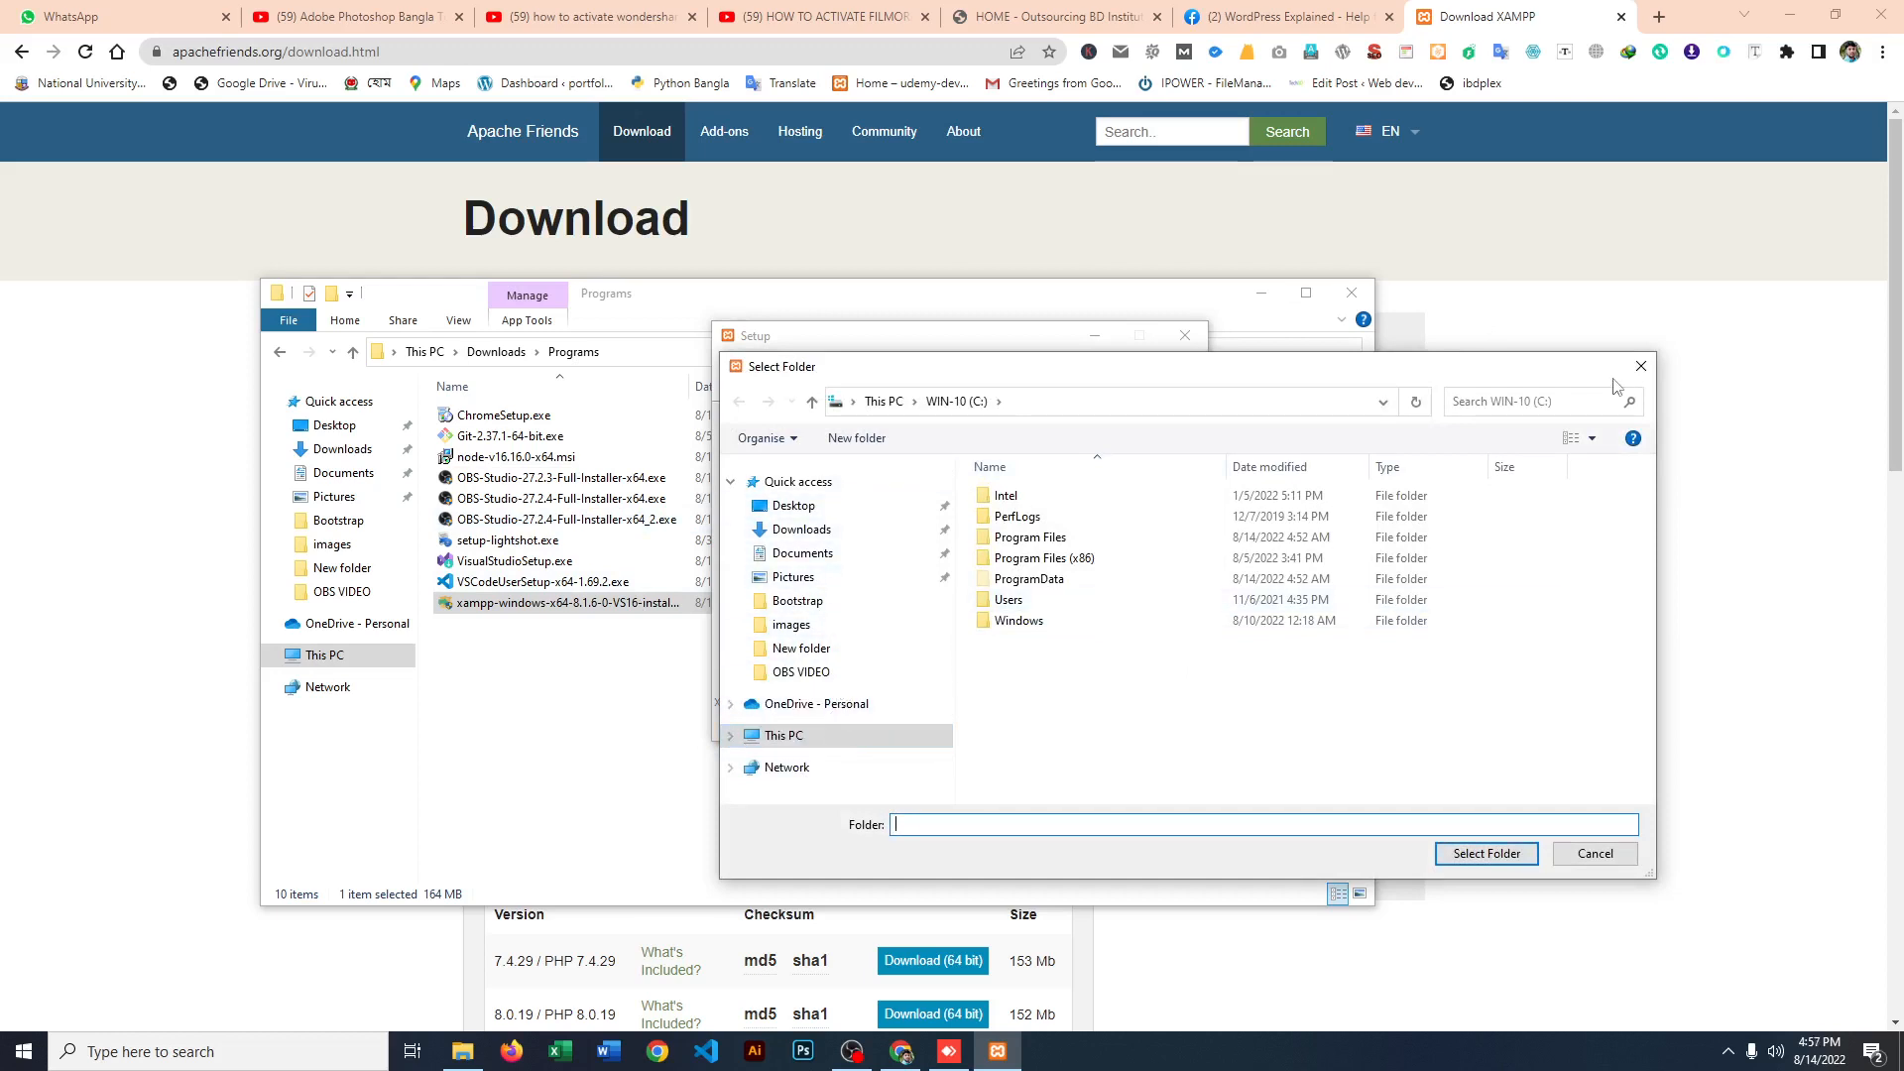
{"action": "left_click", "coordinate": [1641, 367]}
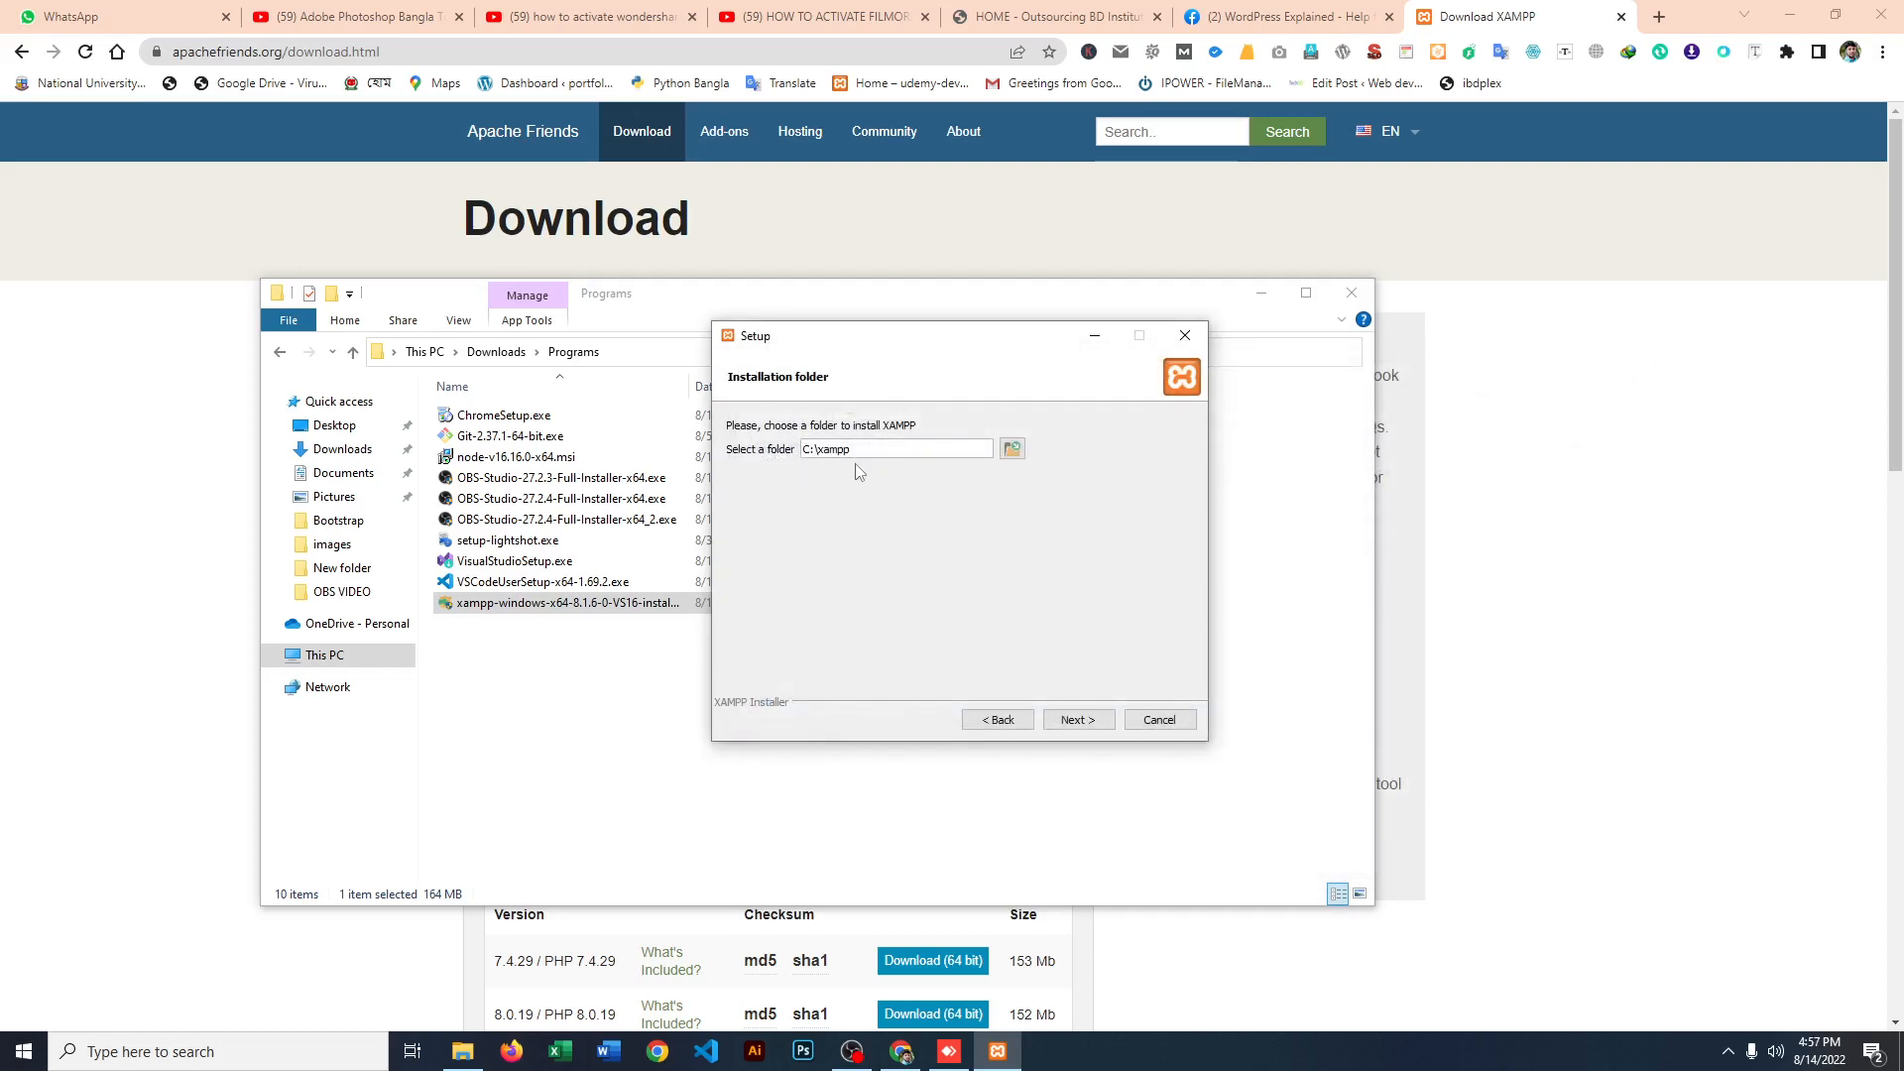
{"action": "left_click", "coordinate": [1071, 721]}
{"action": "left_click", "coordinate": [1070, 722]}
{"action": "left_click", "coordinate": [1071, 722]}
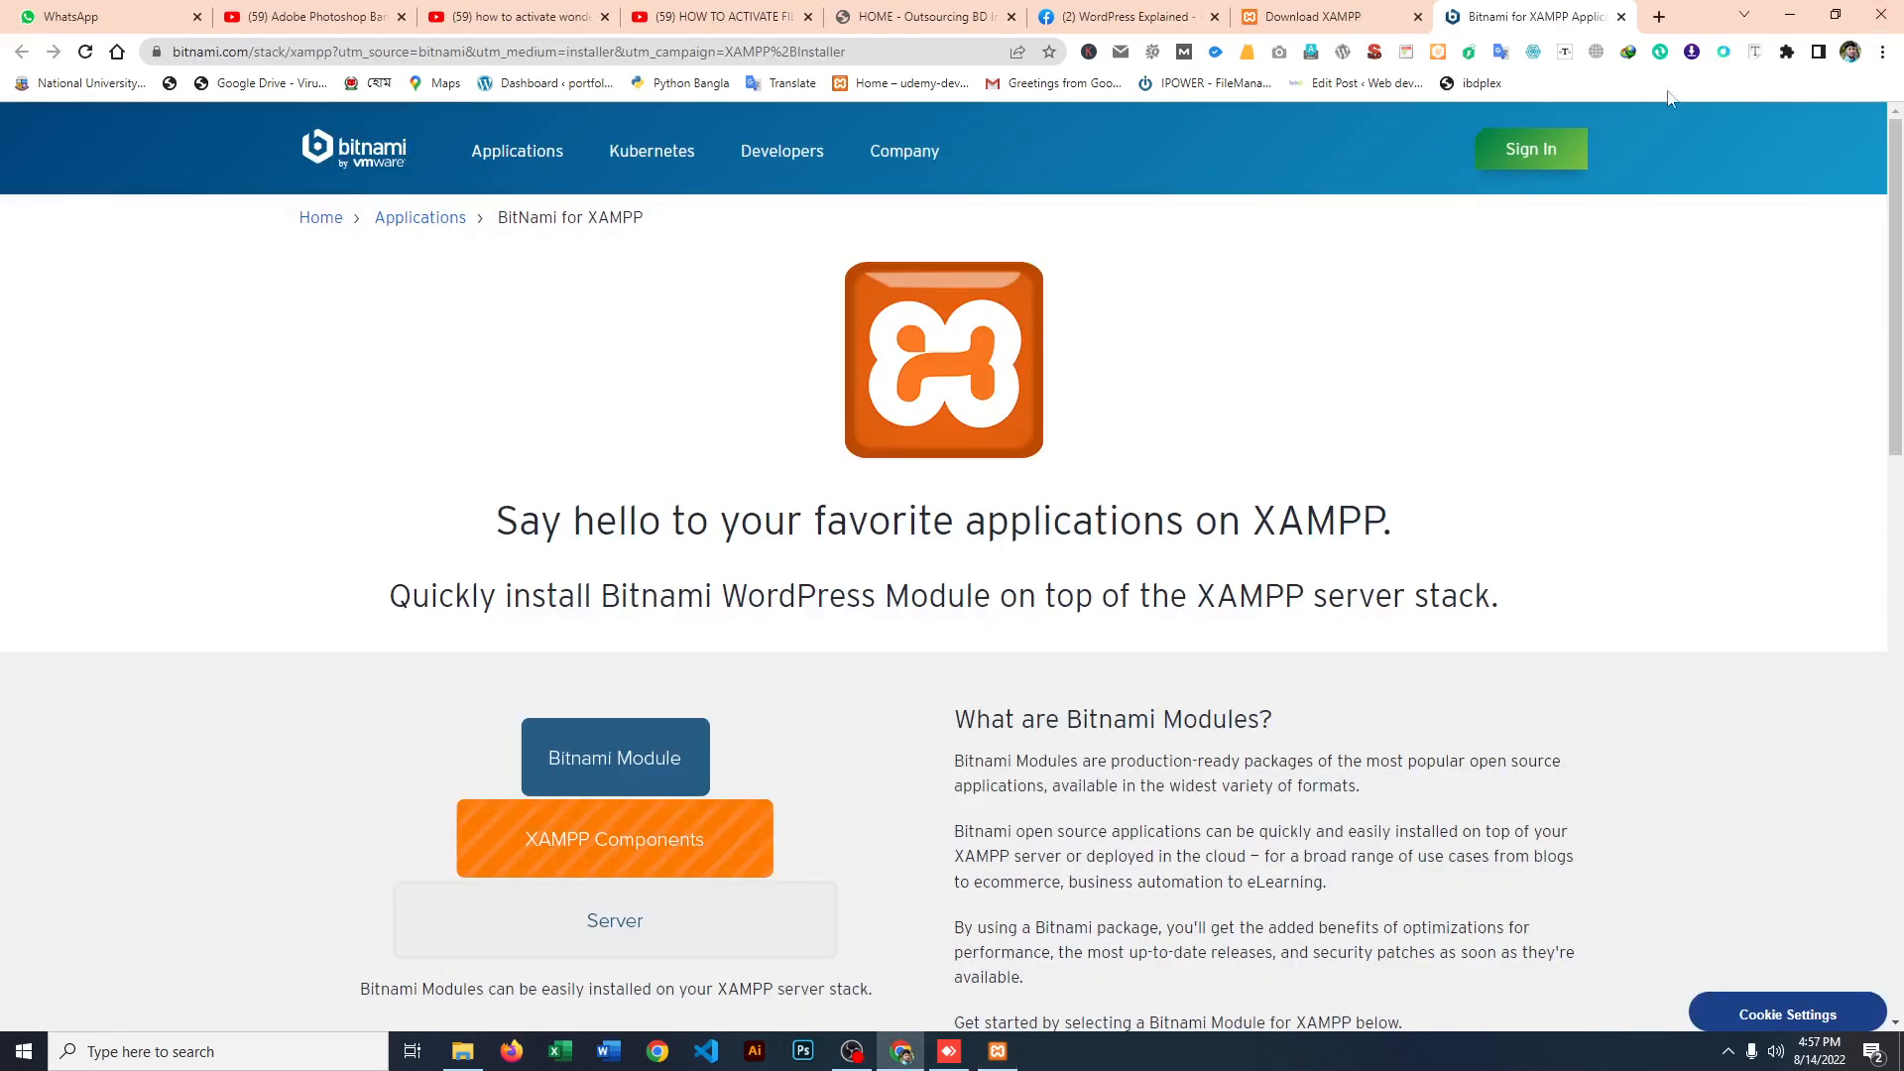
{"action": "left_click", "coordinate": [1621, 17]}
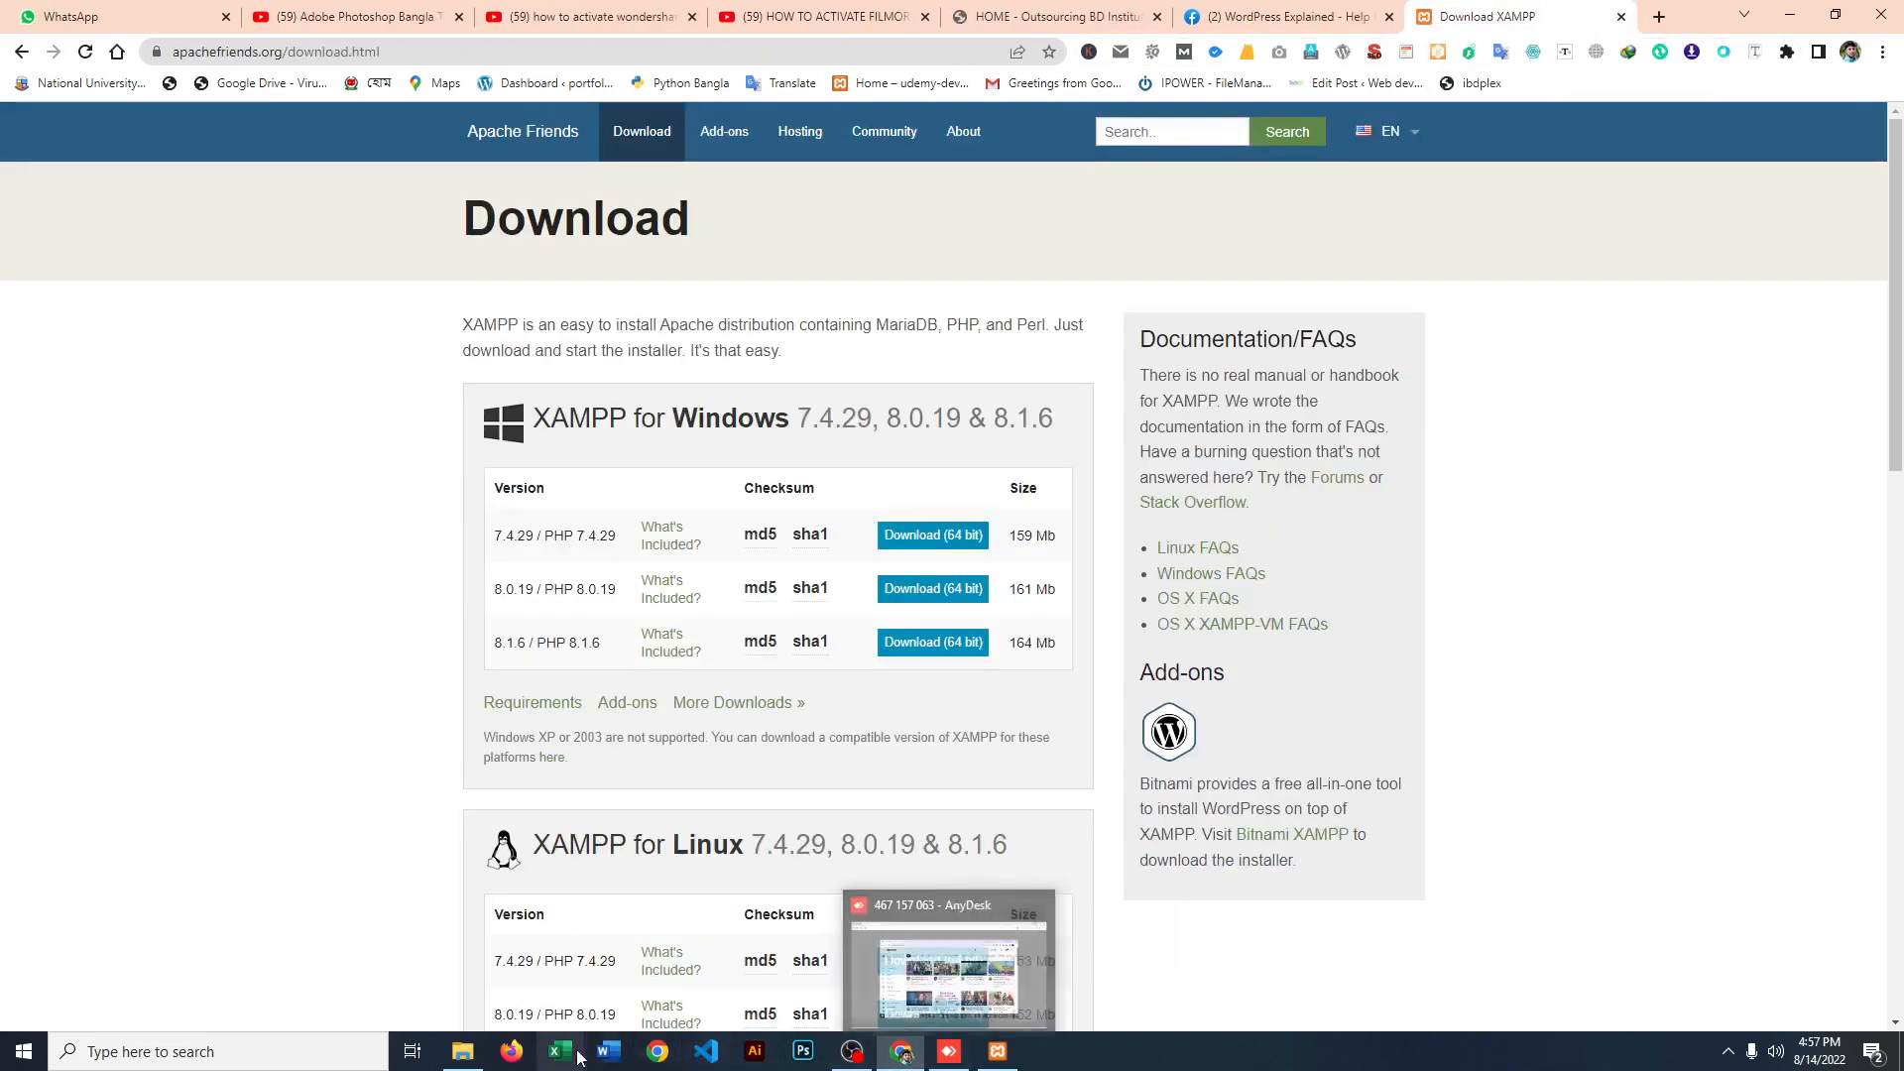
Step: Return to the XAMPP setup wizard, install XAMPP and finish with the Control Panel set to start
{"action": "mouse_move", "coordinate": [952, 1053]}
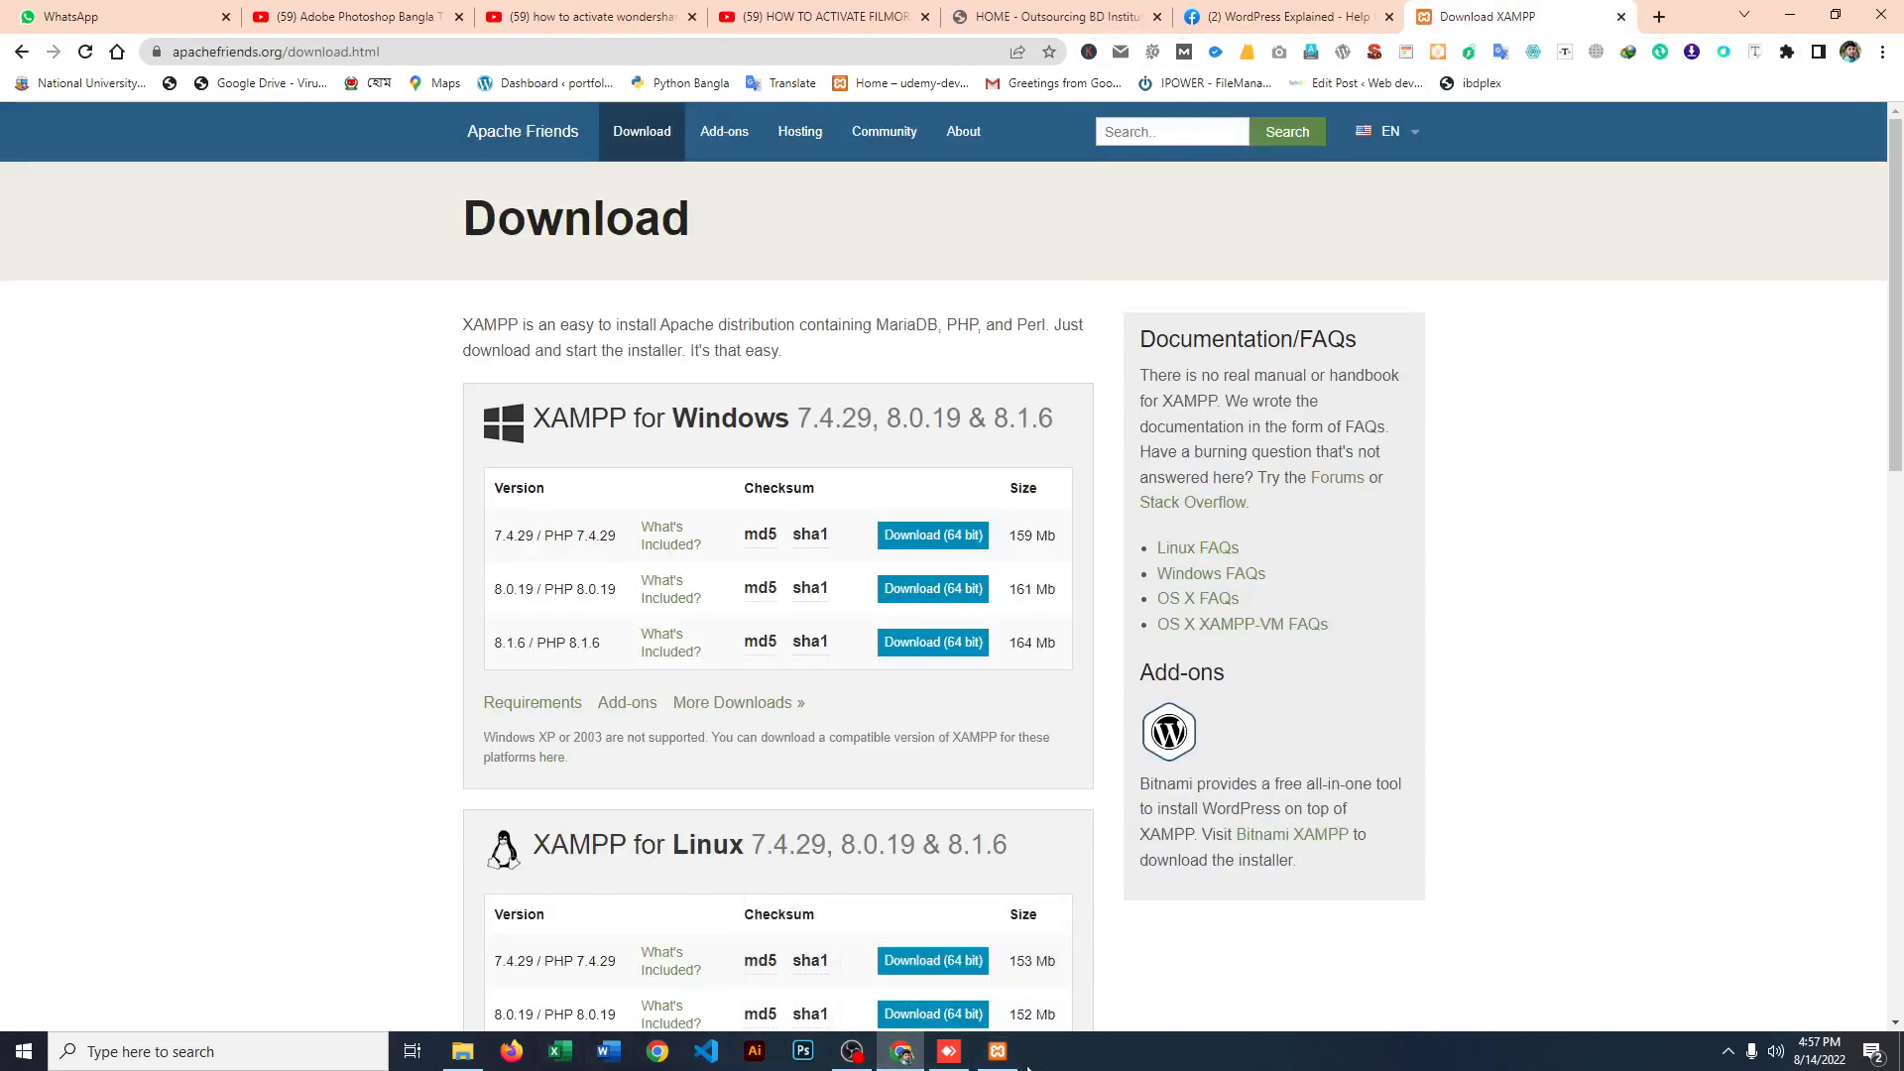
{"action": "left_click", "coordinate": [999, 1057]}
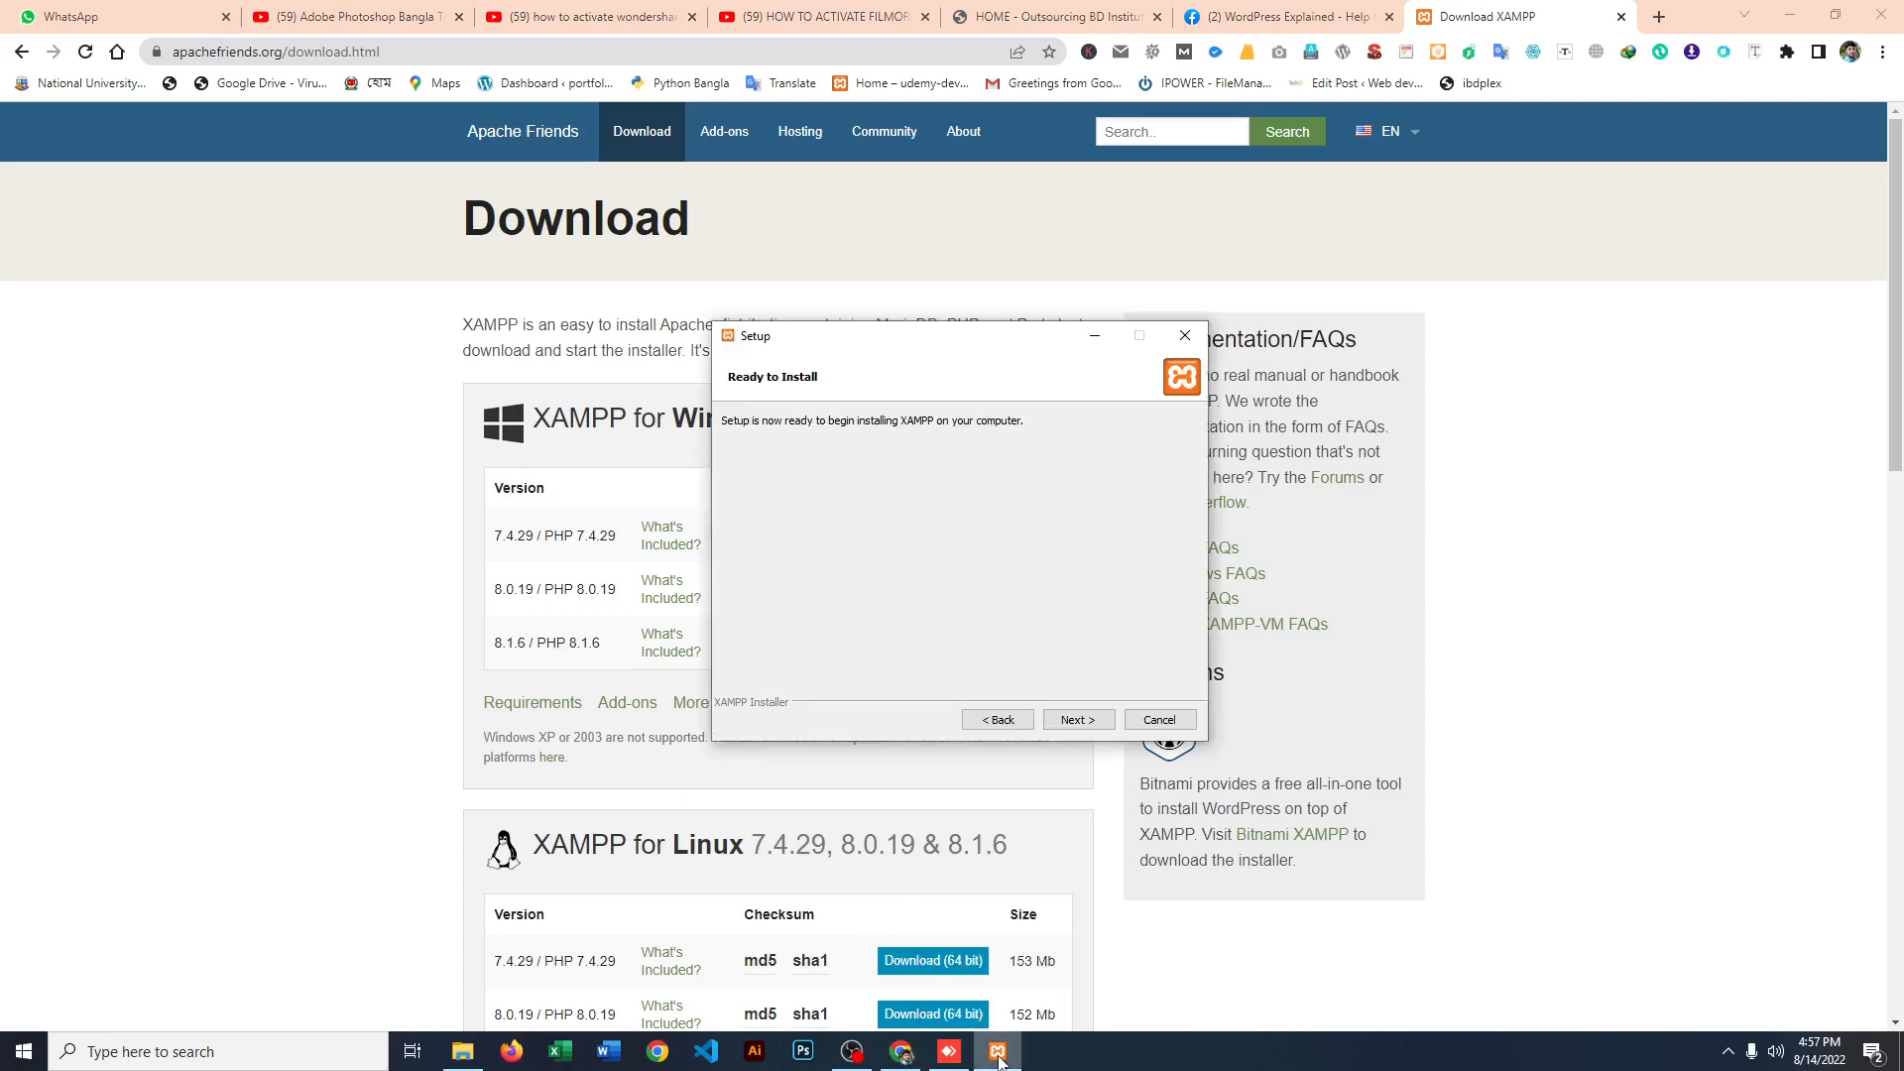
{"action": "left_click", "coordinate": [1069, 717]}
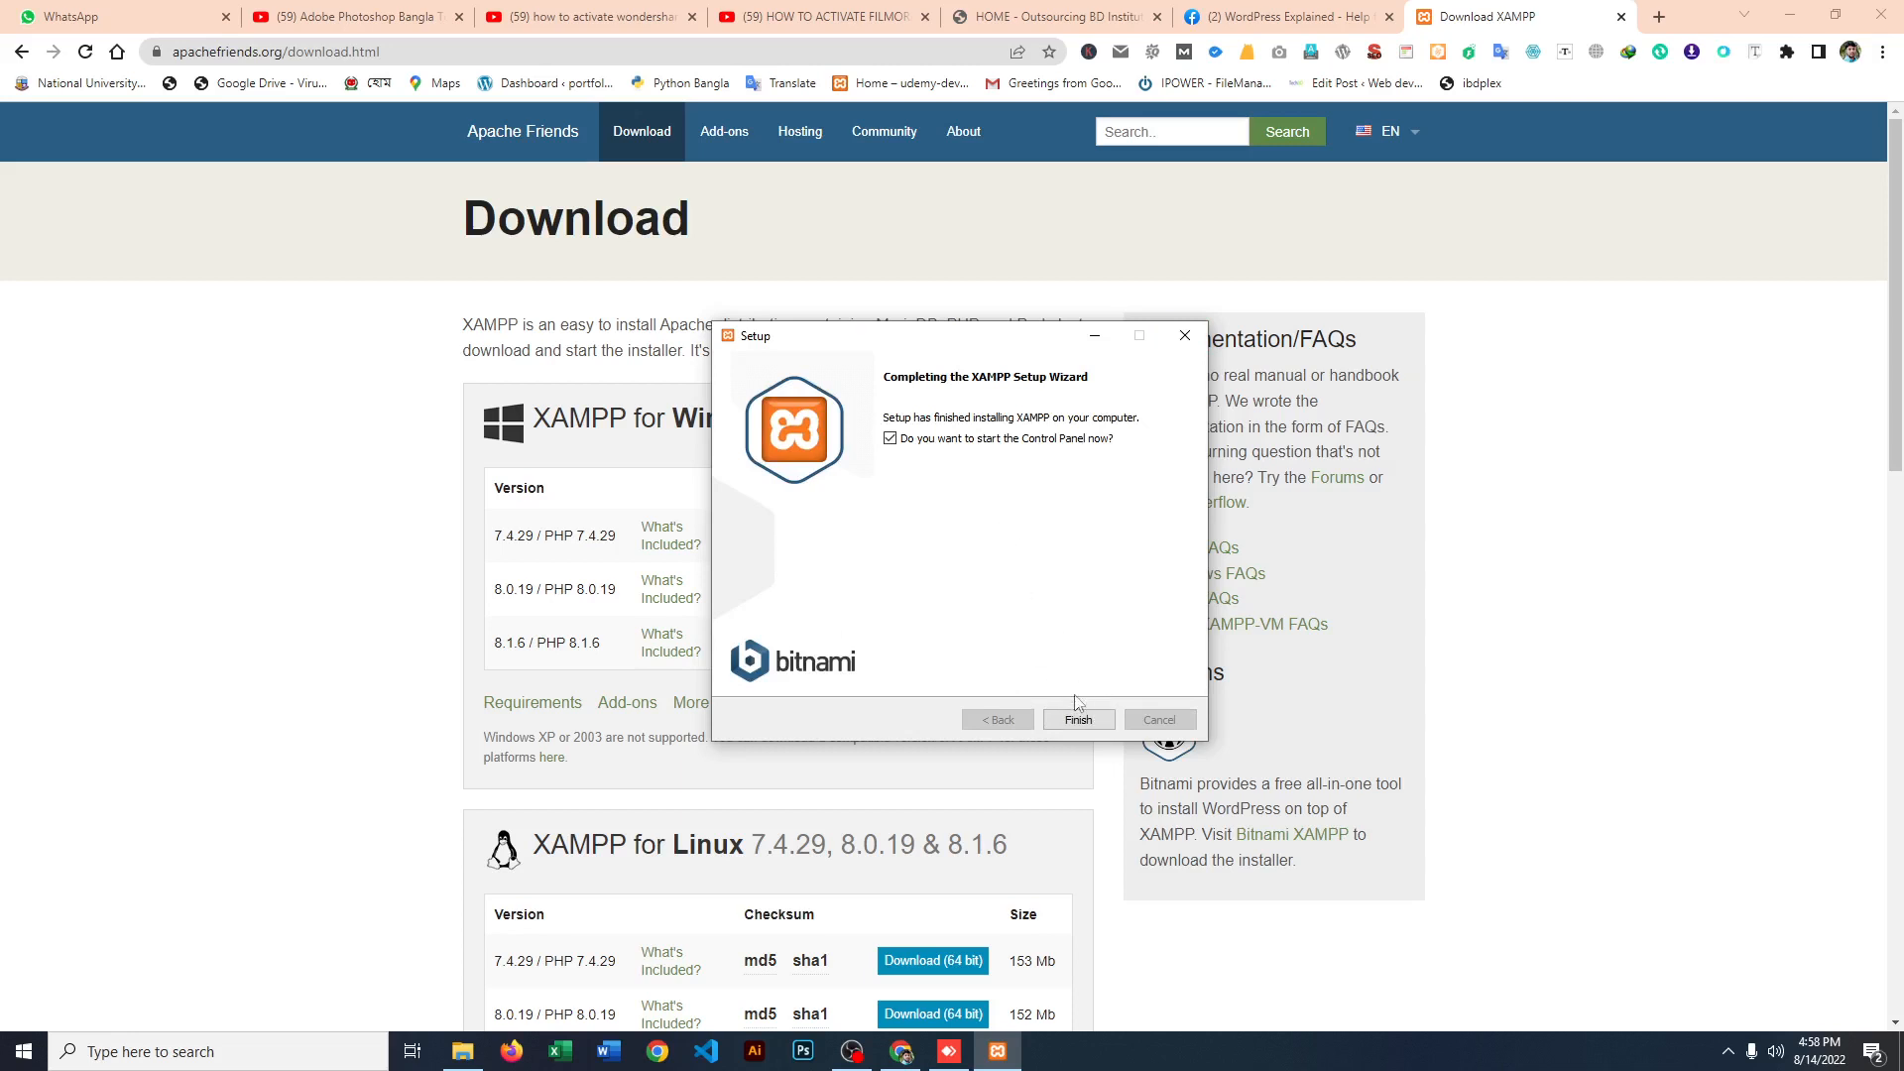
{"action": "left_click", "coordinate": [1074, 721]}
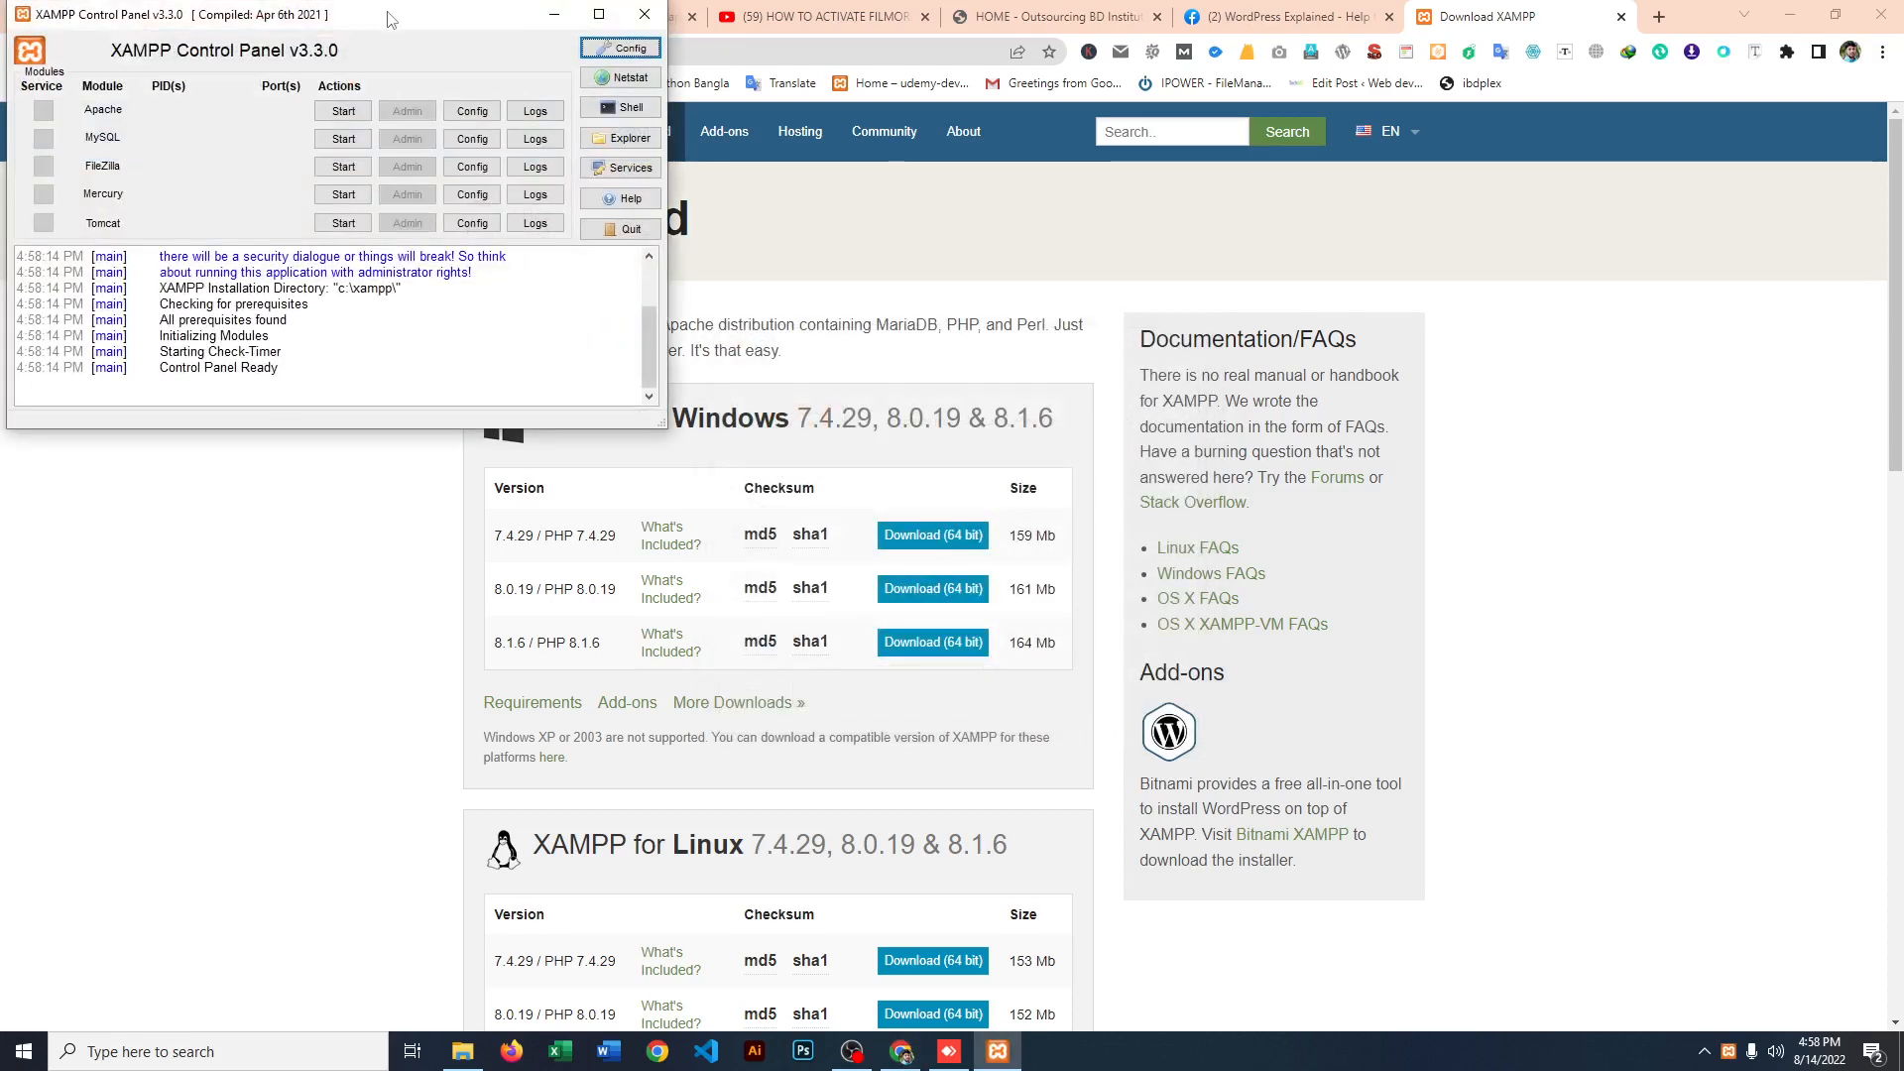
Step: Move the XAMPP Control Panel over the browser page and start the Apache and MySQL modules
{"action": "left_click_drag", "start_coordinate": [398, 10], "coordinate": [1445, 222]}
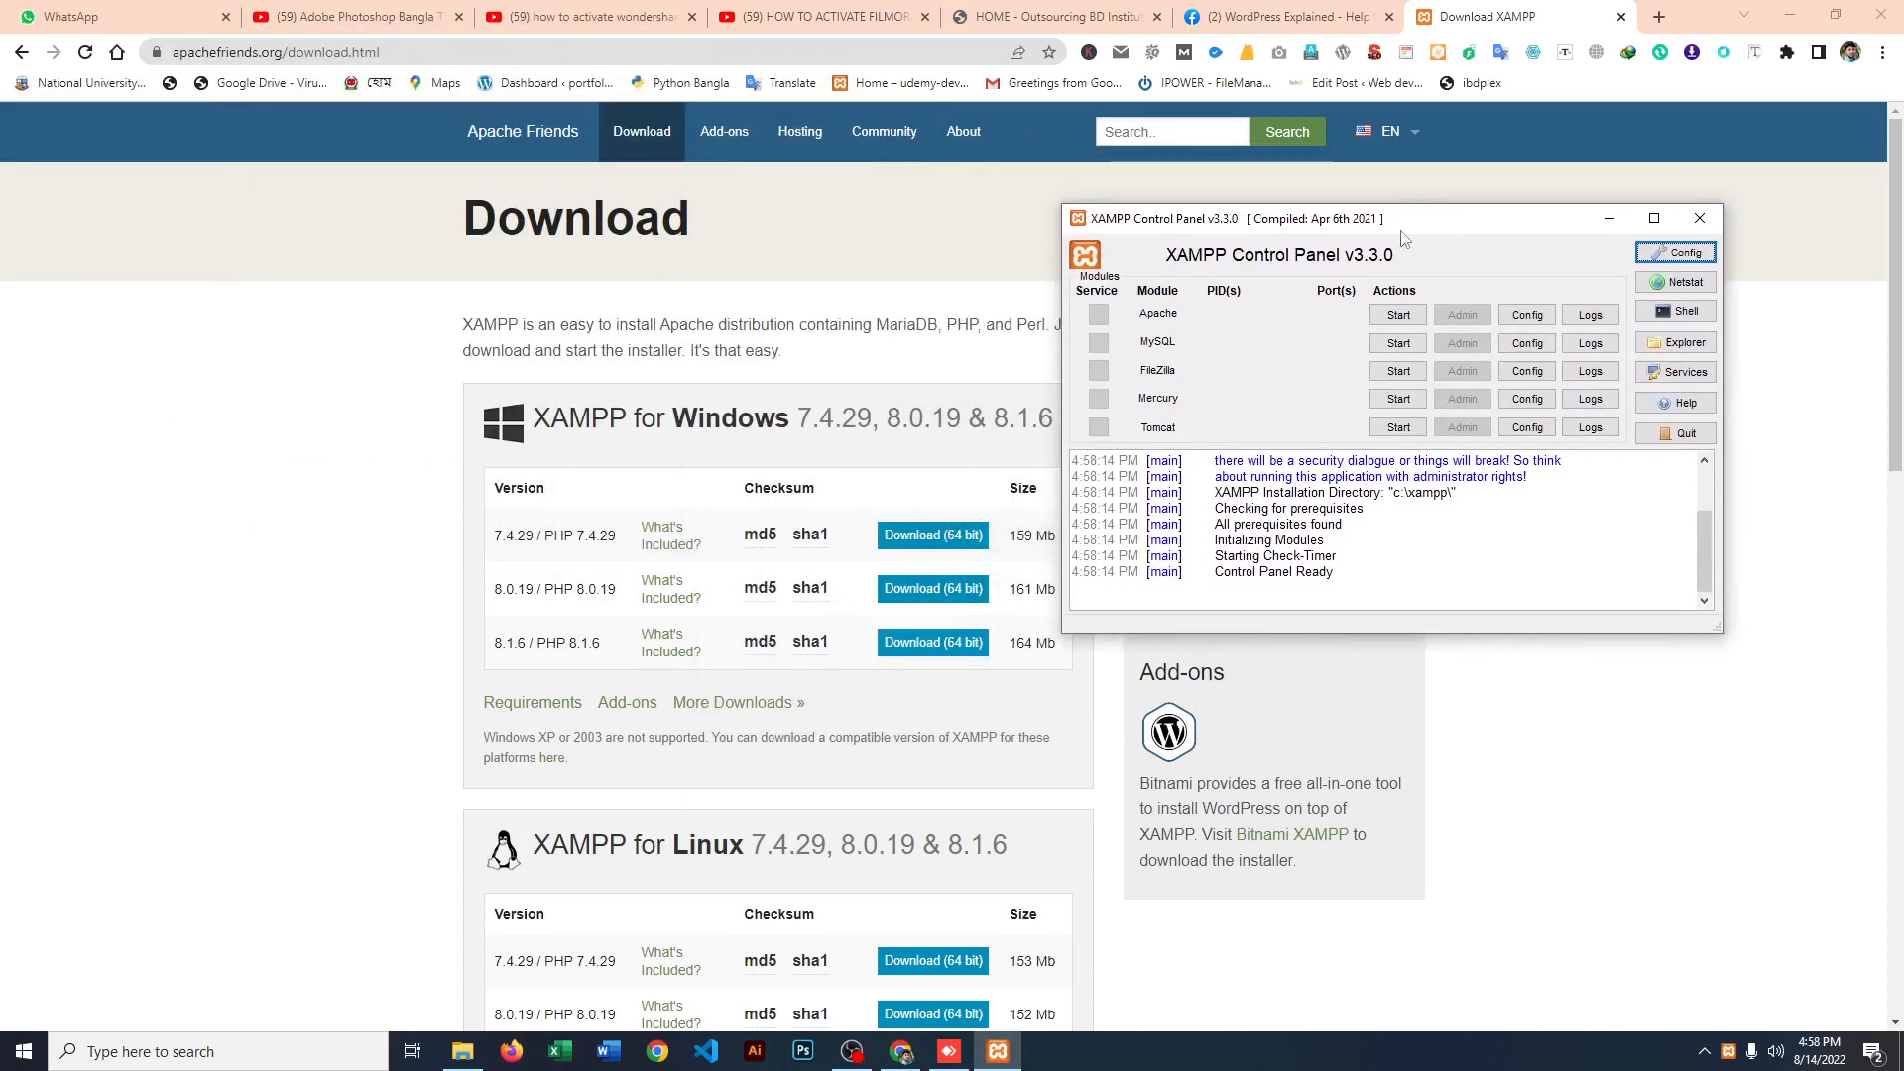
{"action": "left_click", "coordinate": [1400, 317]}
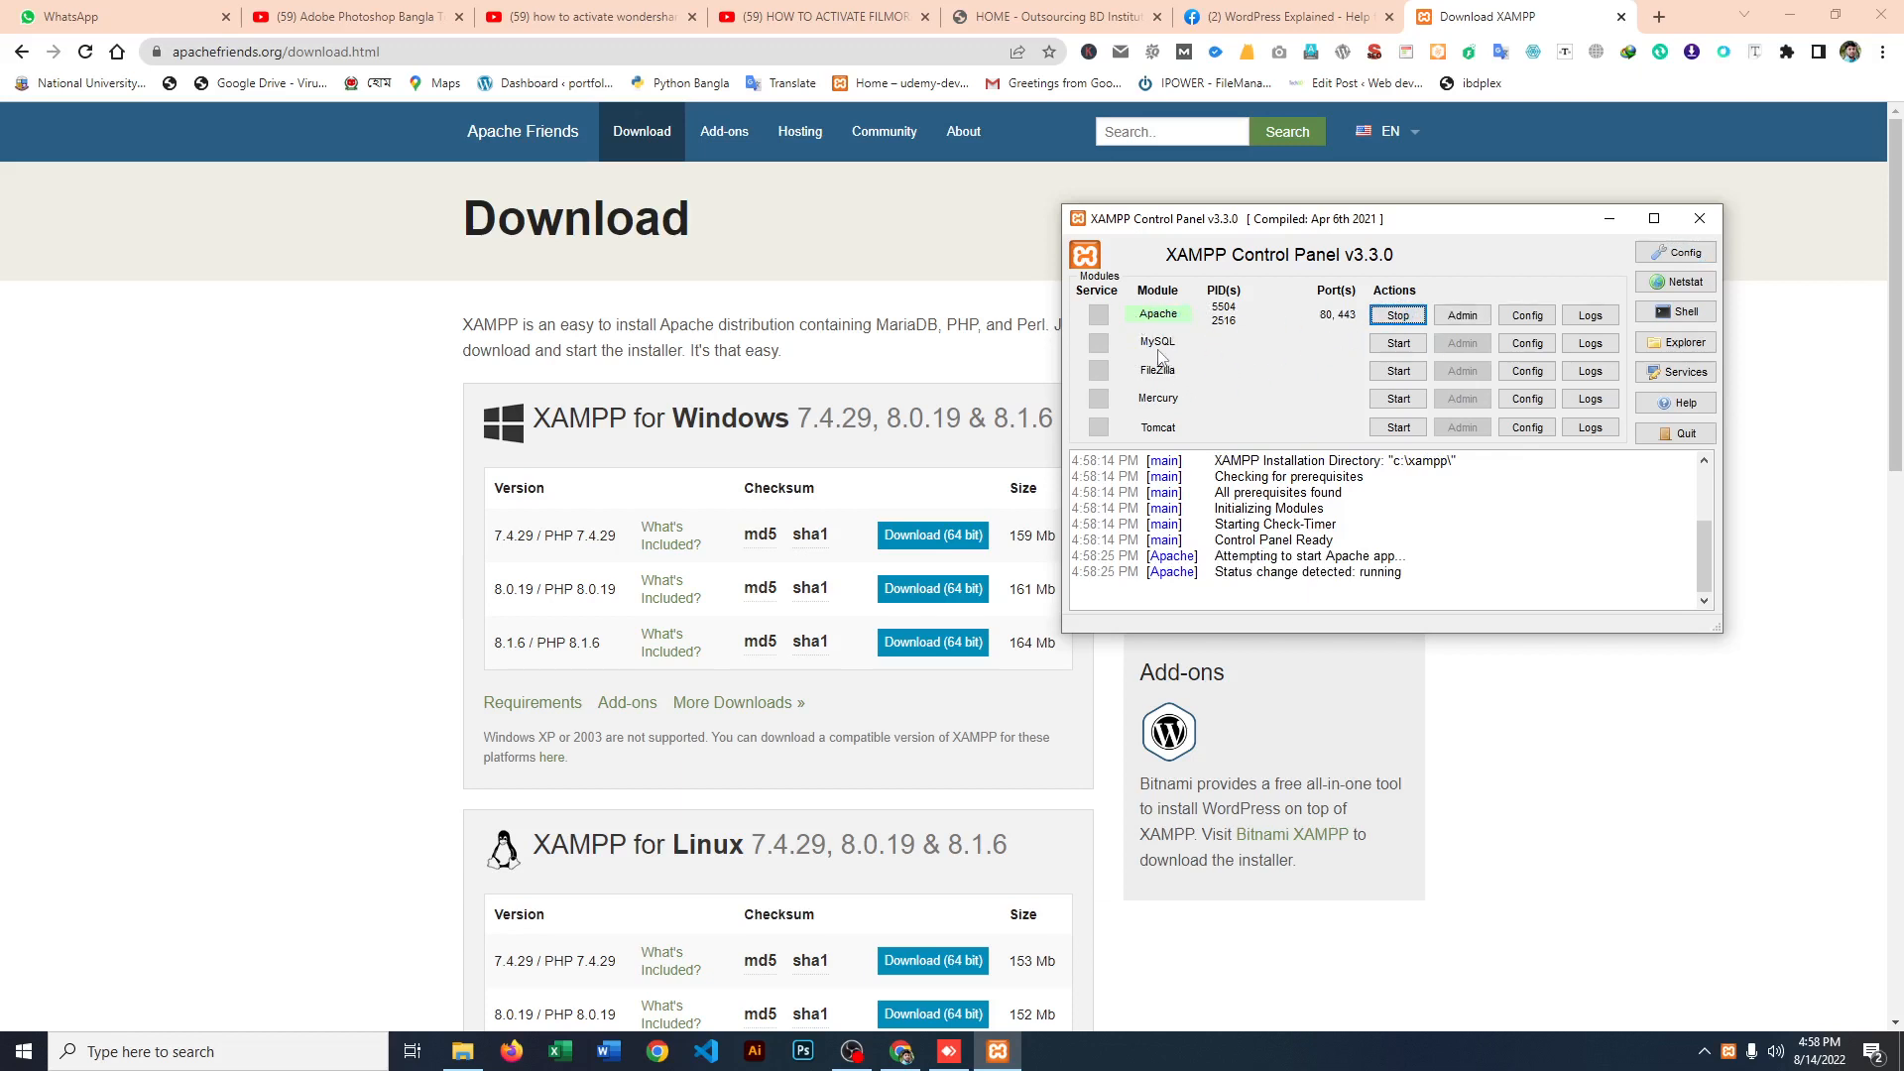
{"action": "left_click", "coordinate": [1399, 343]}
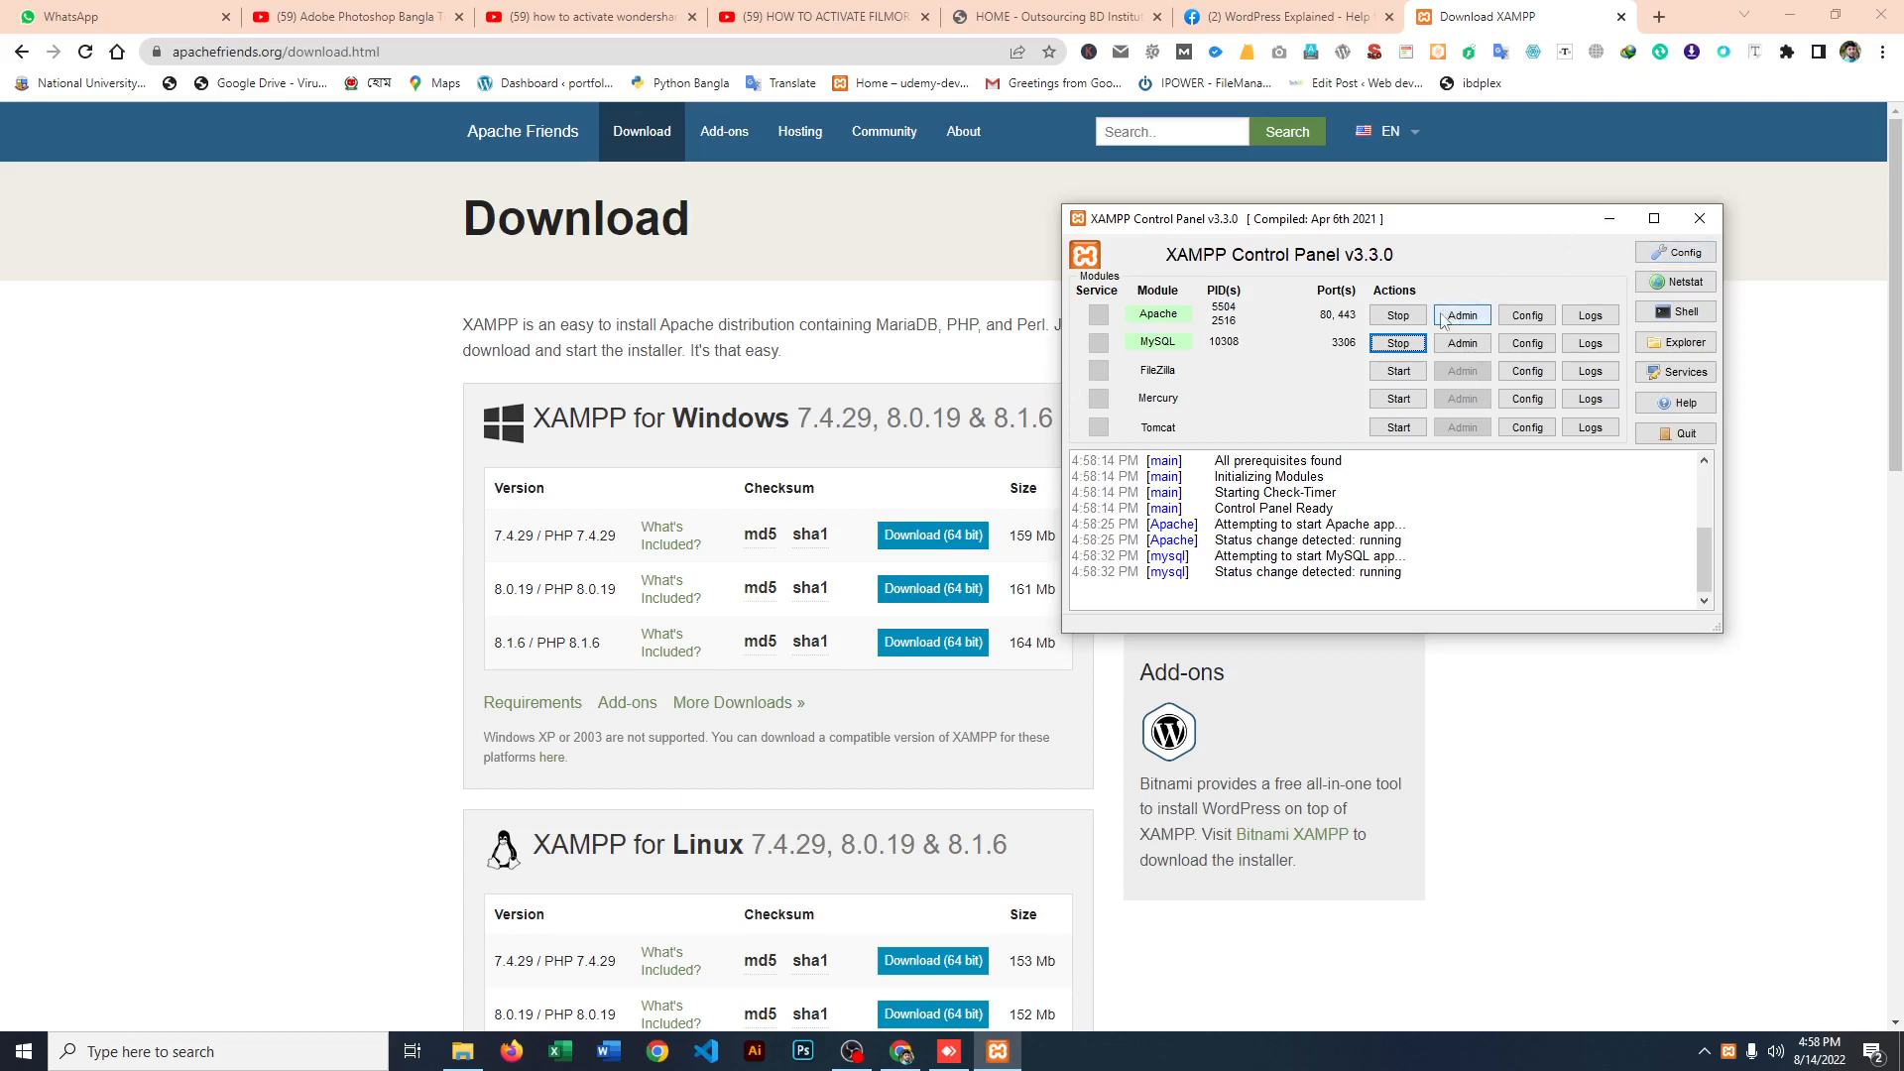
Step: Stop the Apache and MySQL modules and close the XAMPP Control Panel window
{"action": "left_click", "coordinate": [1399, 316]}
{"action": "left_click", "coordinate": [1399, 343]}
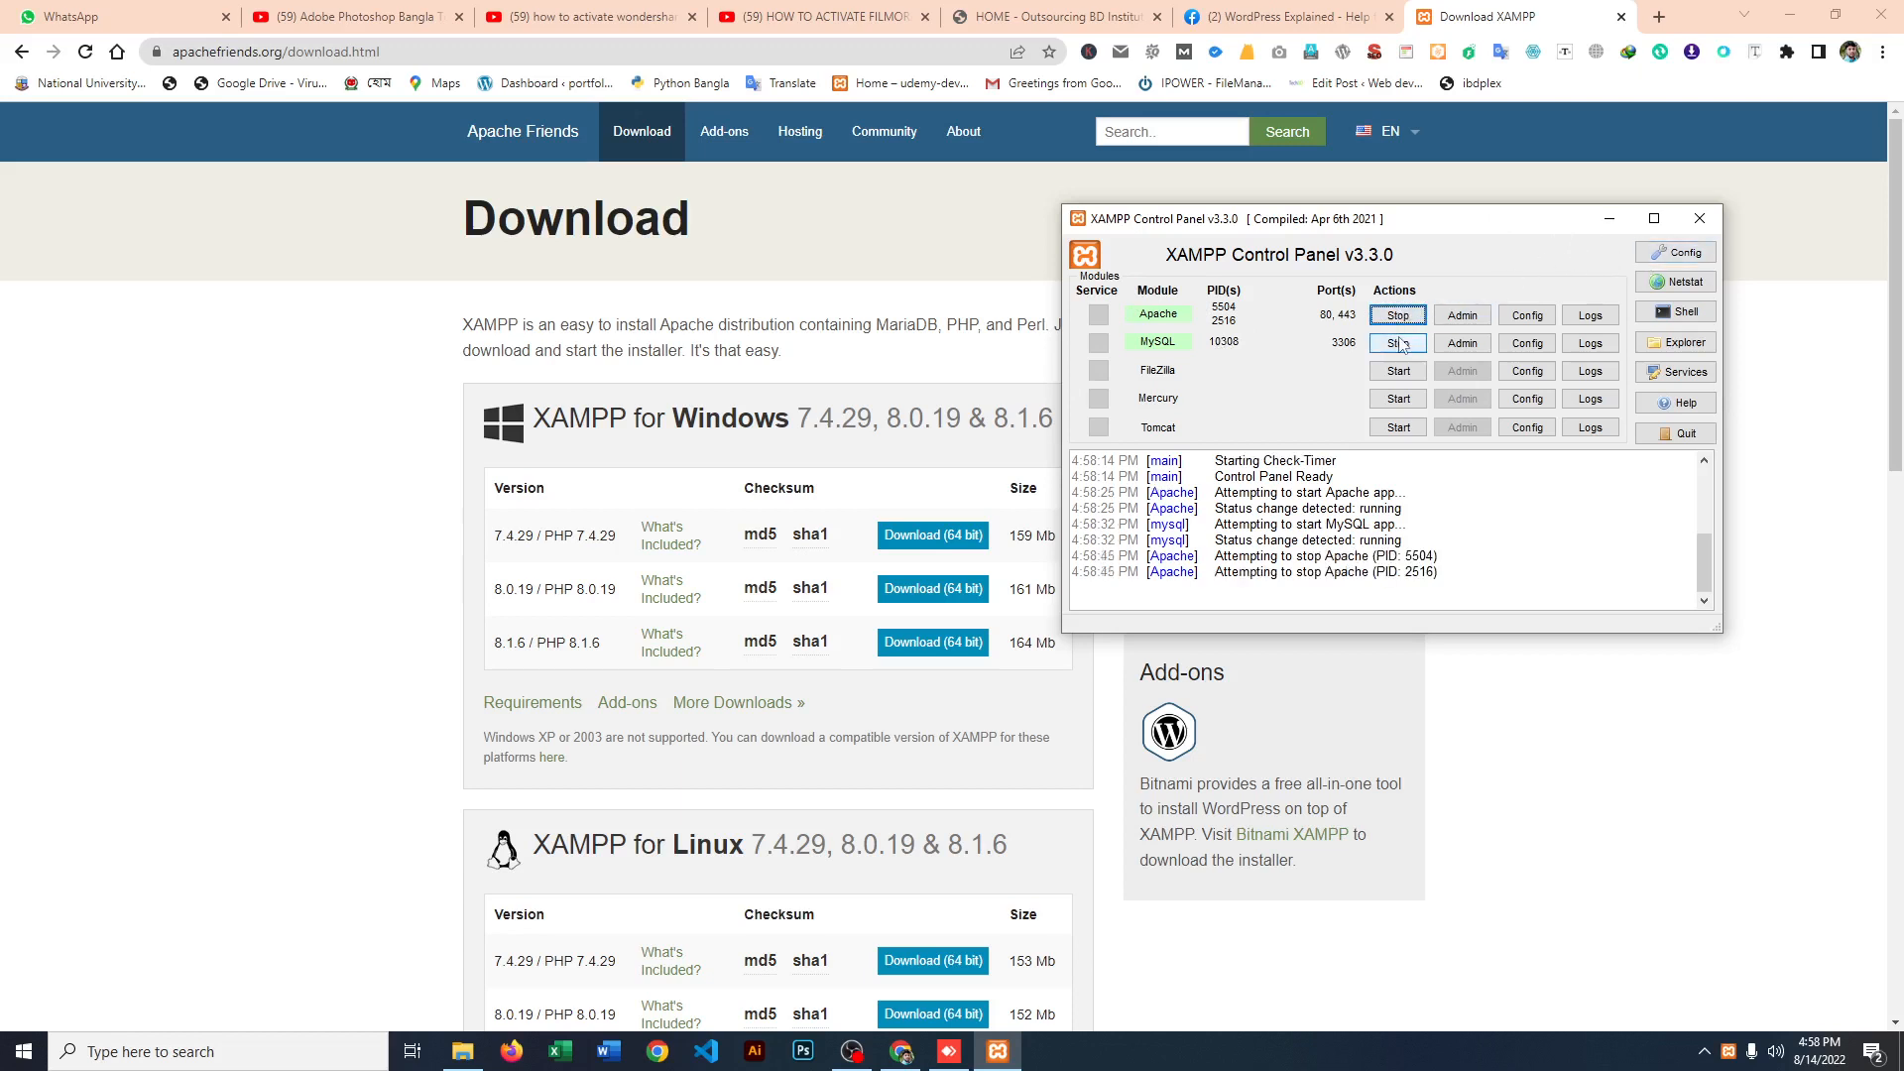
{"action": "left_click", "coordinate": [1714, 226]}
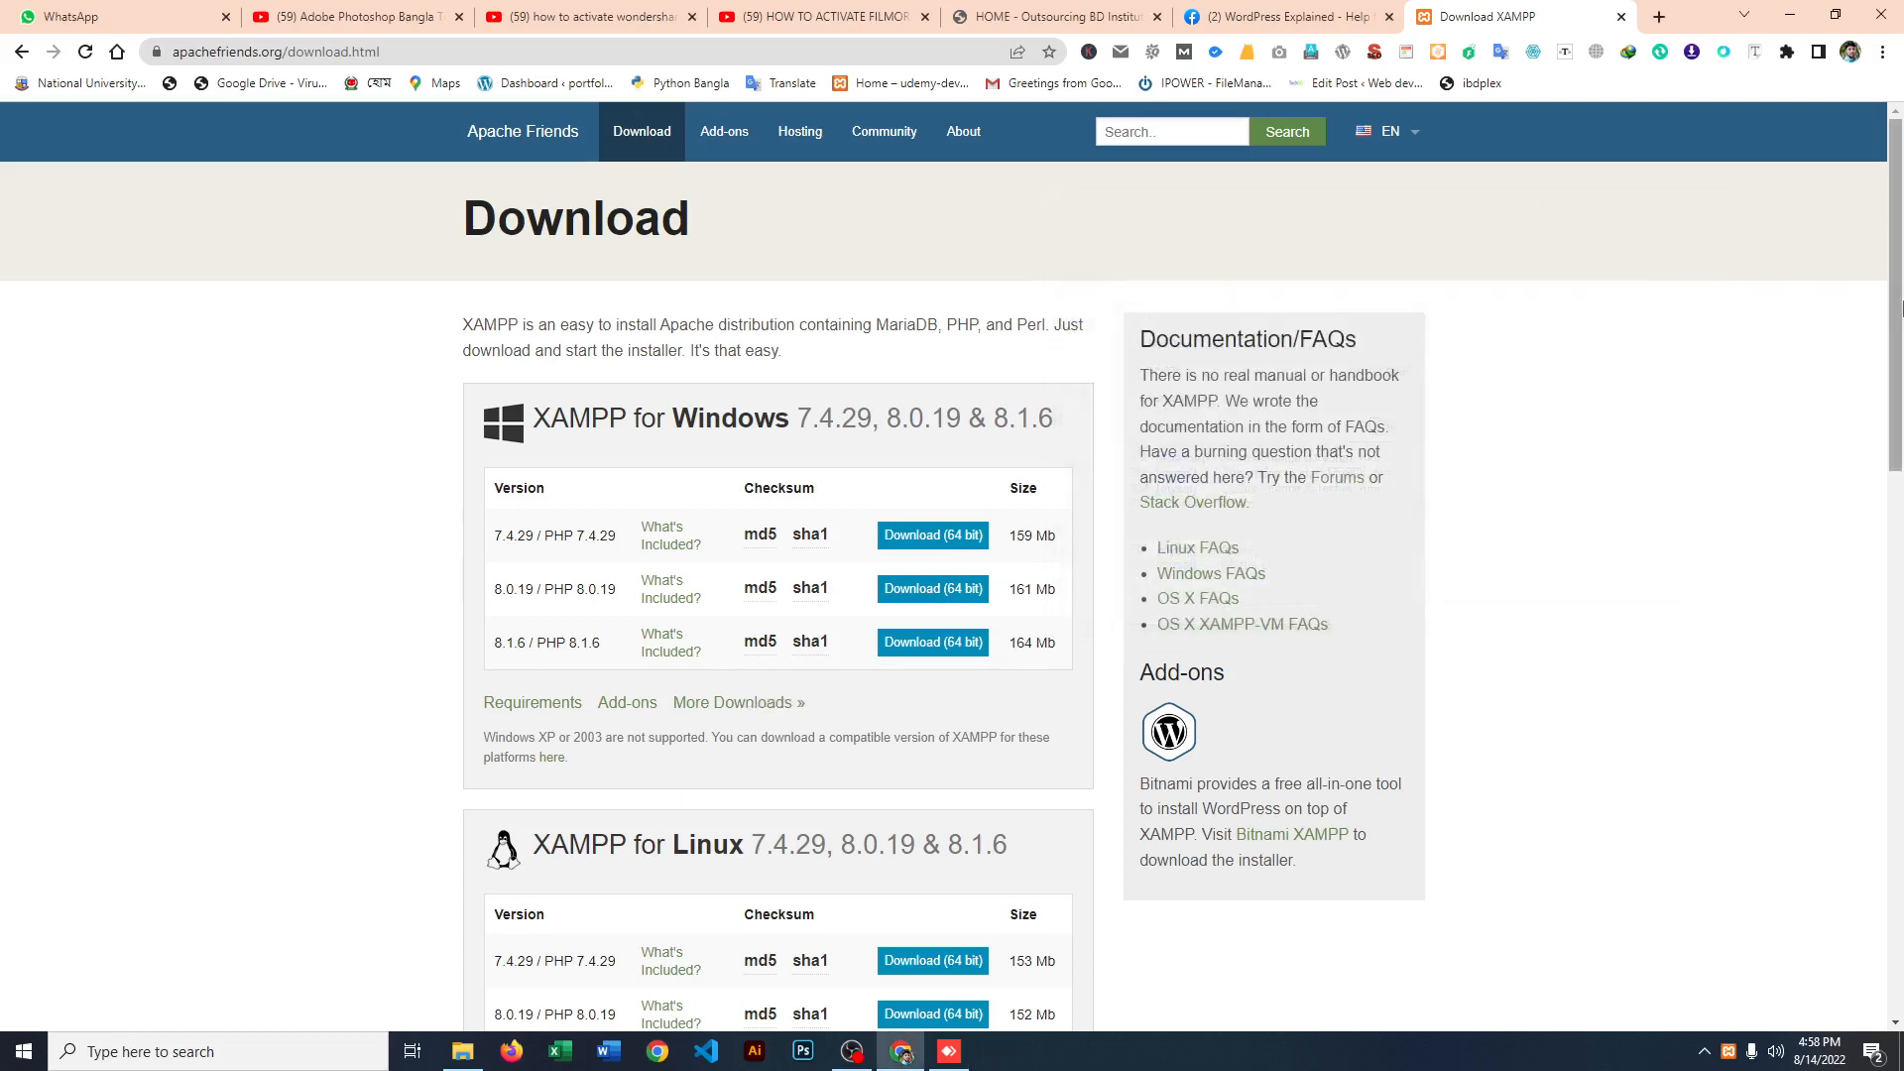
Step: Reopen the XAMPP Control Panel from the hidden system tray items, and clear it, Chrome and File Explorer off the desktop
{"action": "left_click", "coordinate": [1707, 1057]}
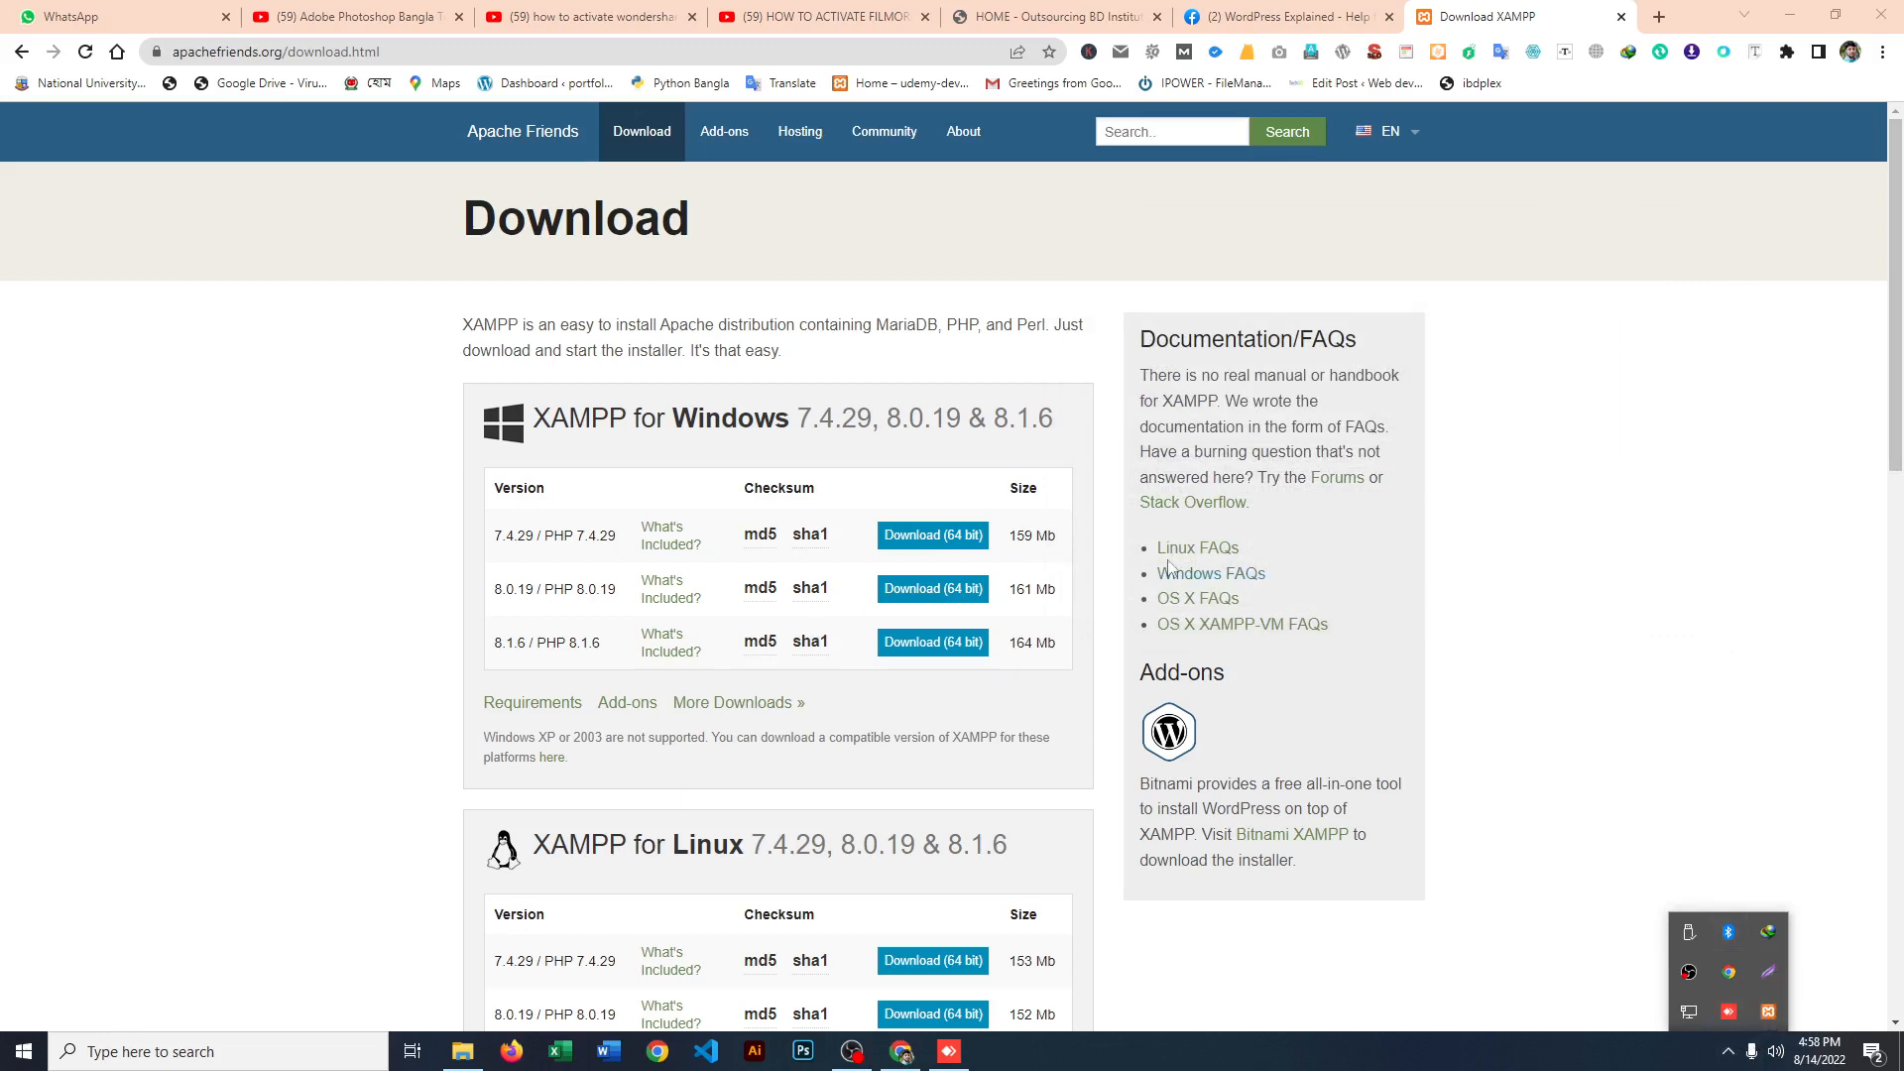
{"action": "left_click", "coordinate": [1779, 1020]}
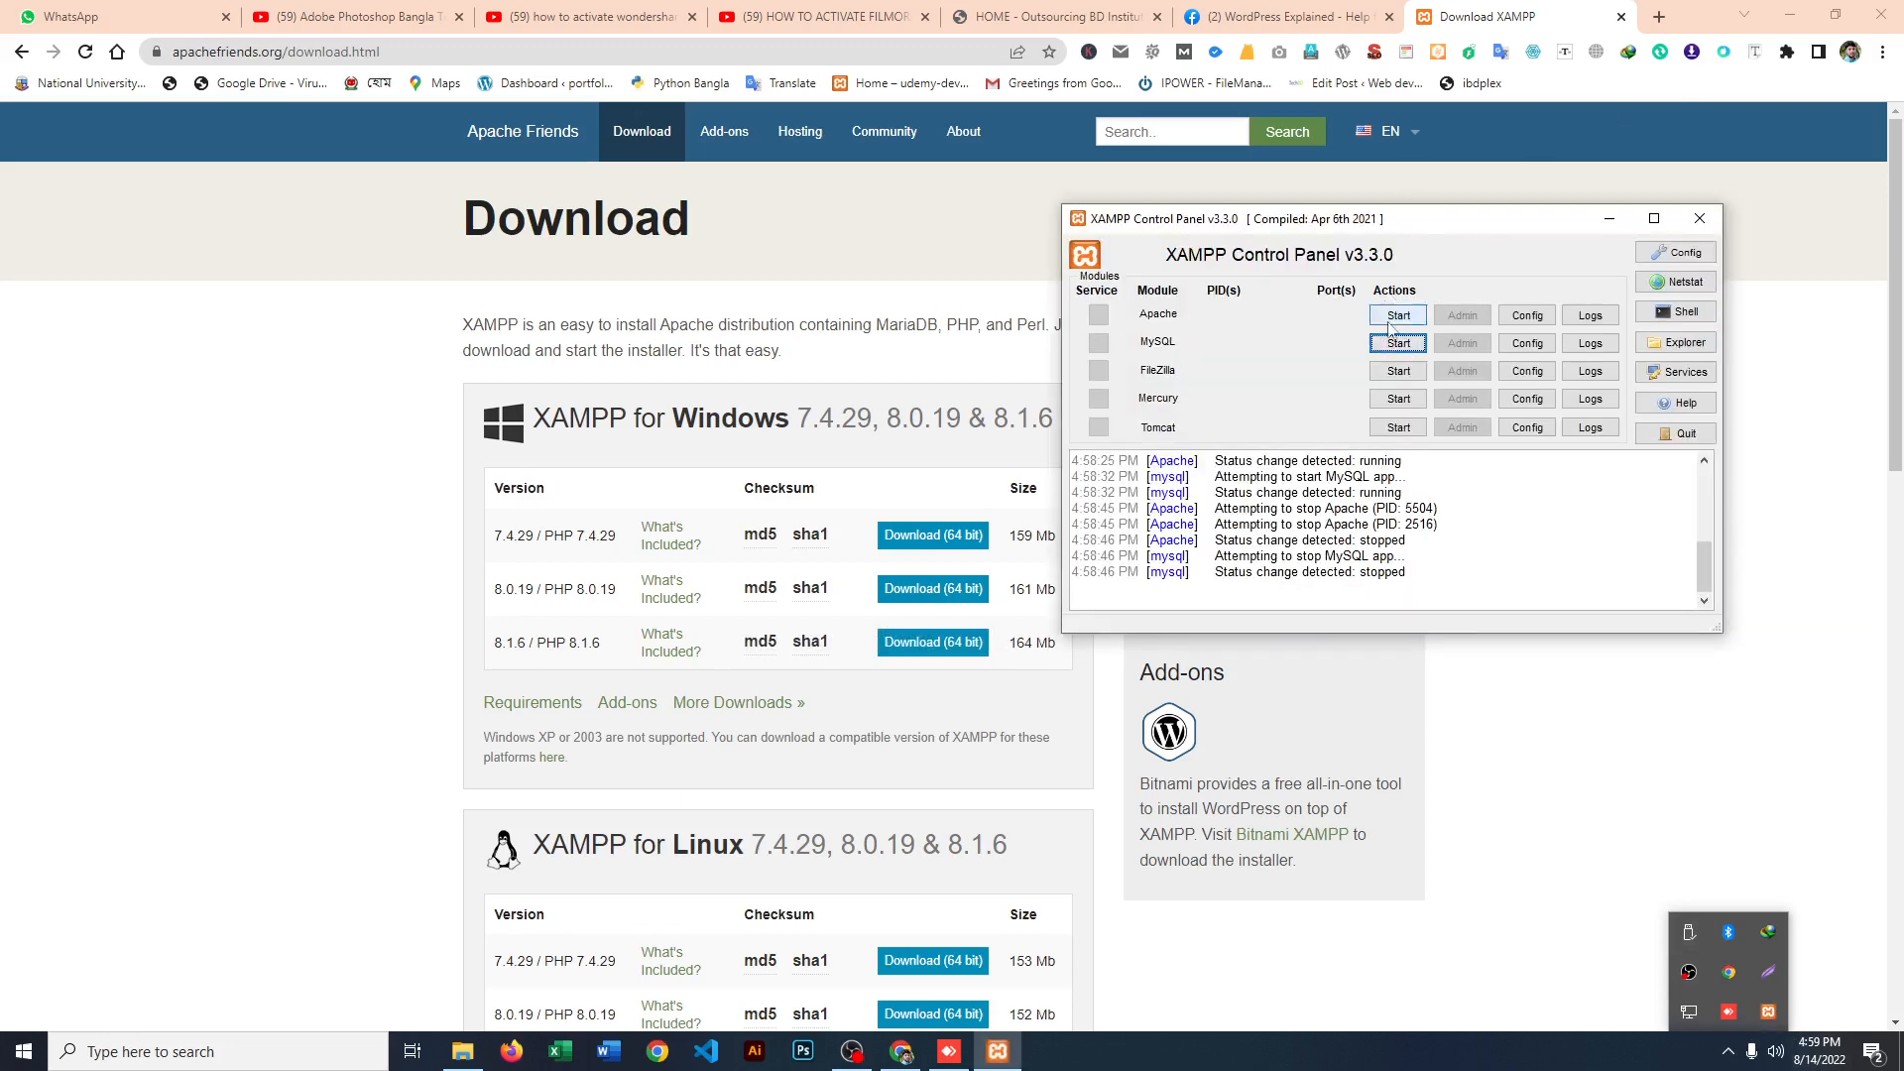
{"action": "left_click", "coordinate": [1700, 218]}
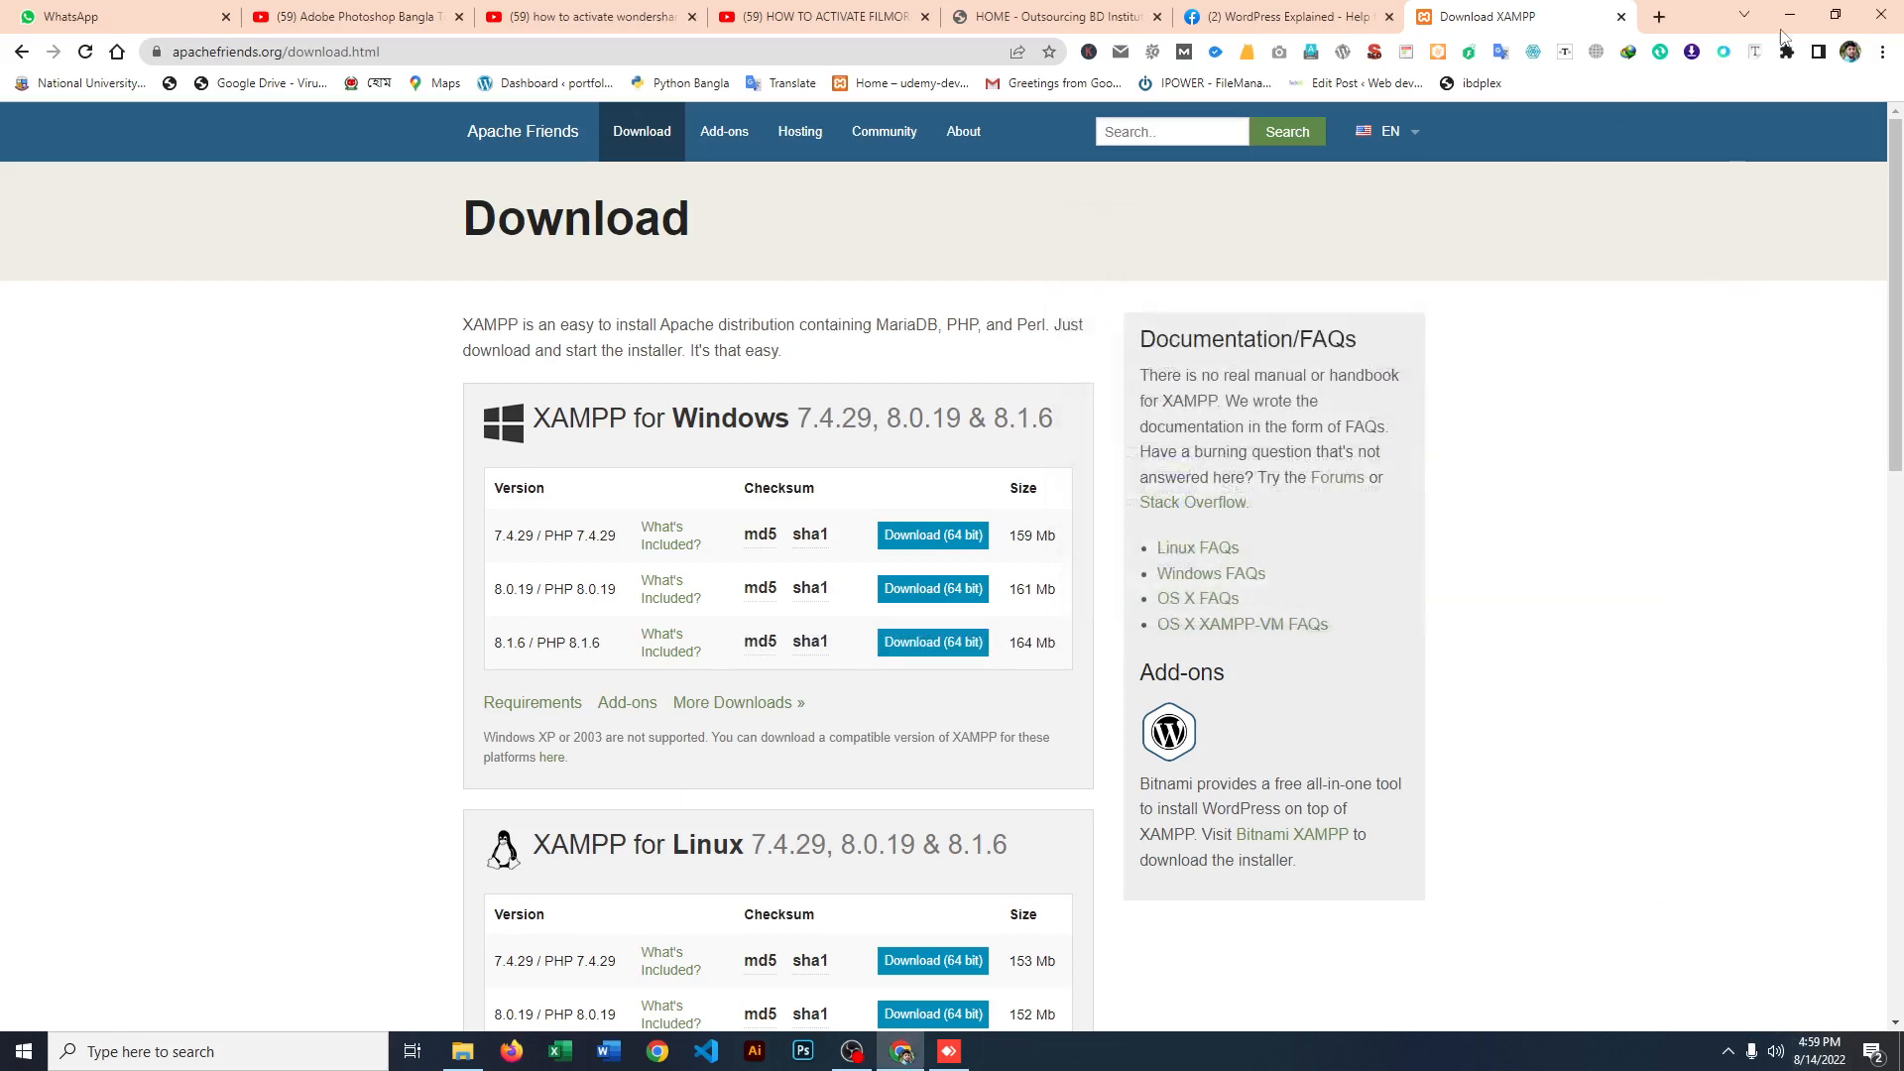
{"action": "left_click", "coordinate": [1793, 21]}
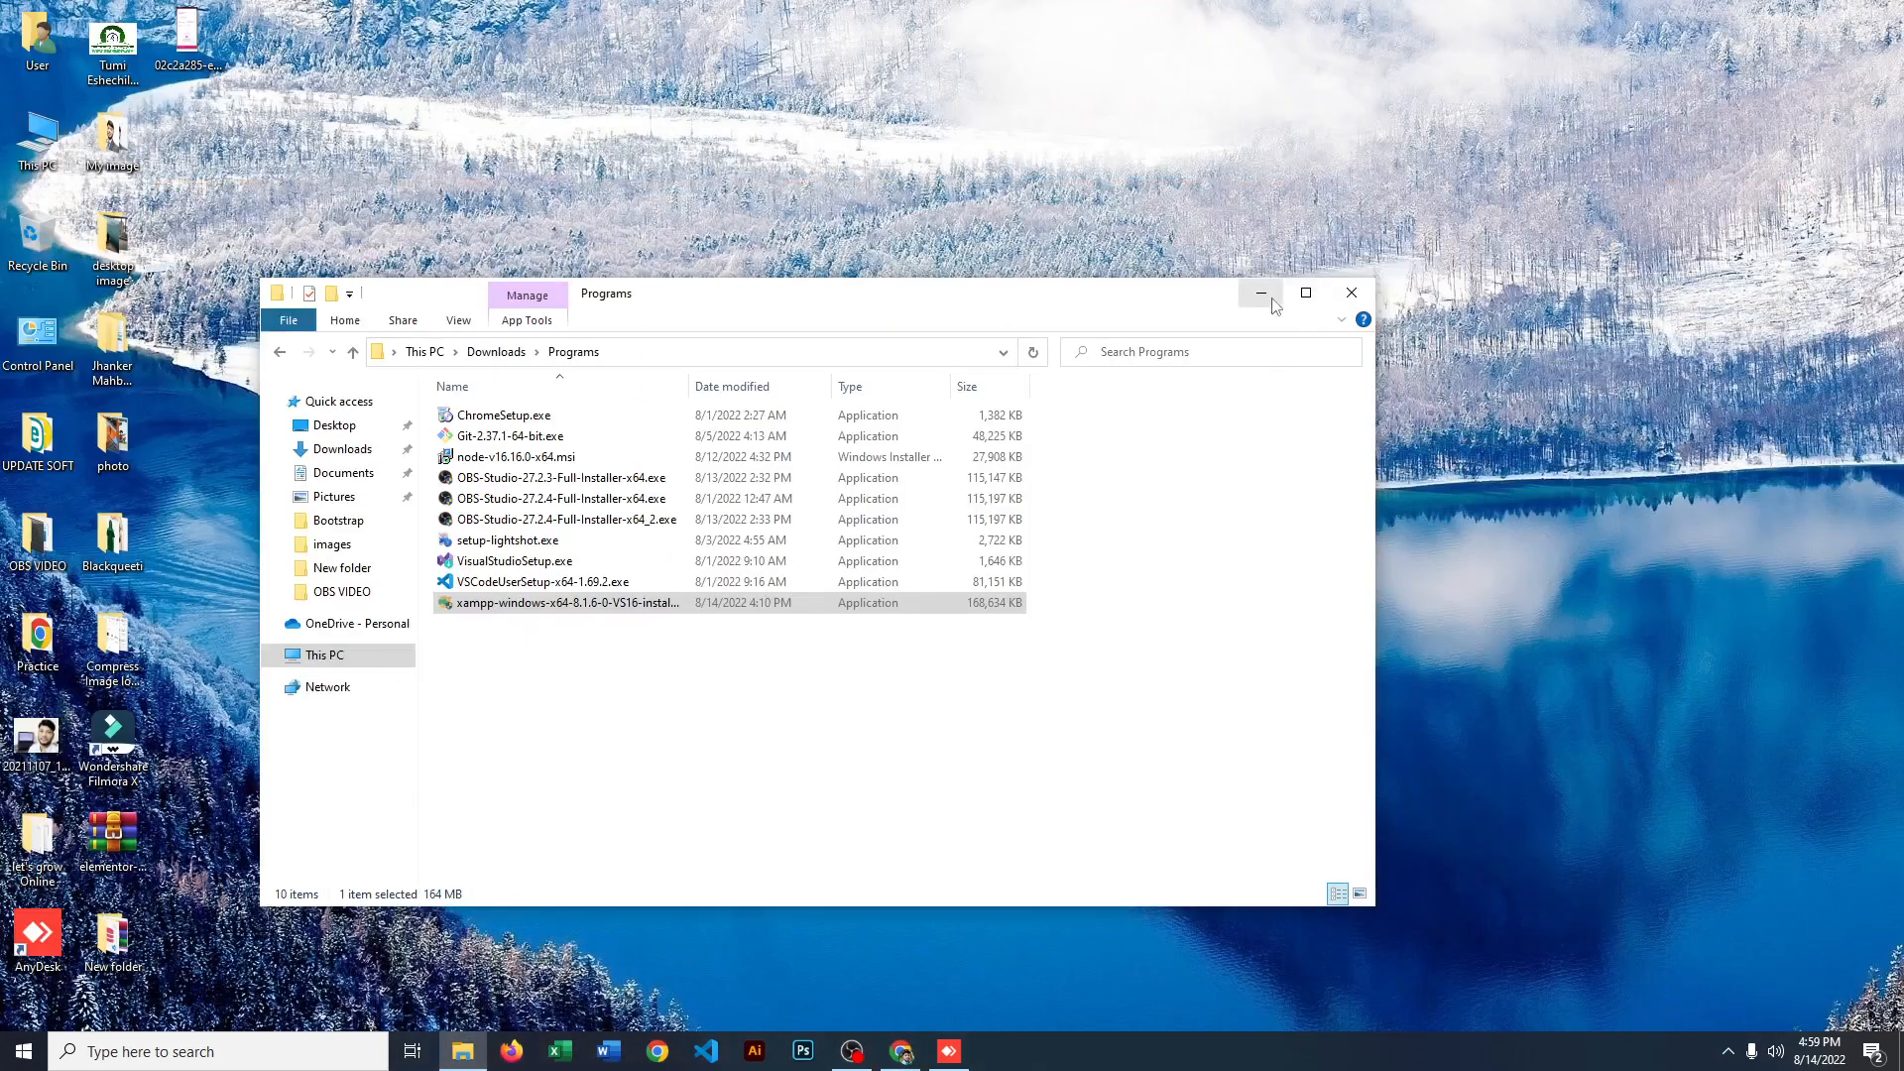
{"action": "left_click", "coordinate": [1352, 291]}
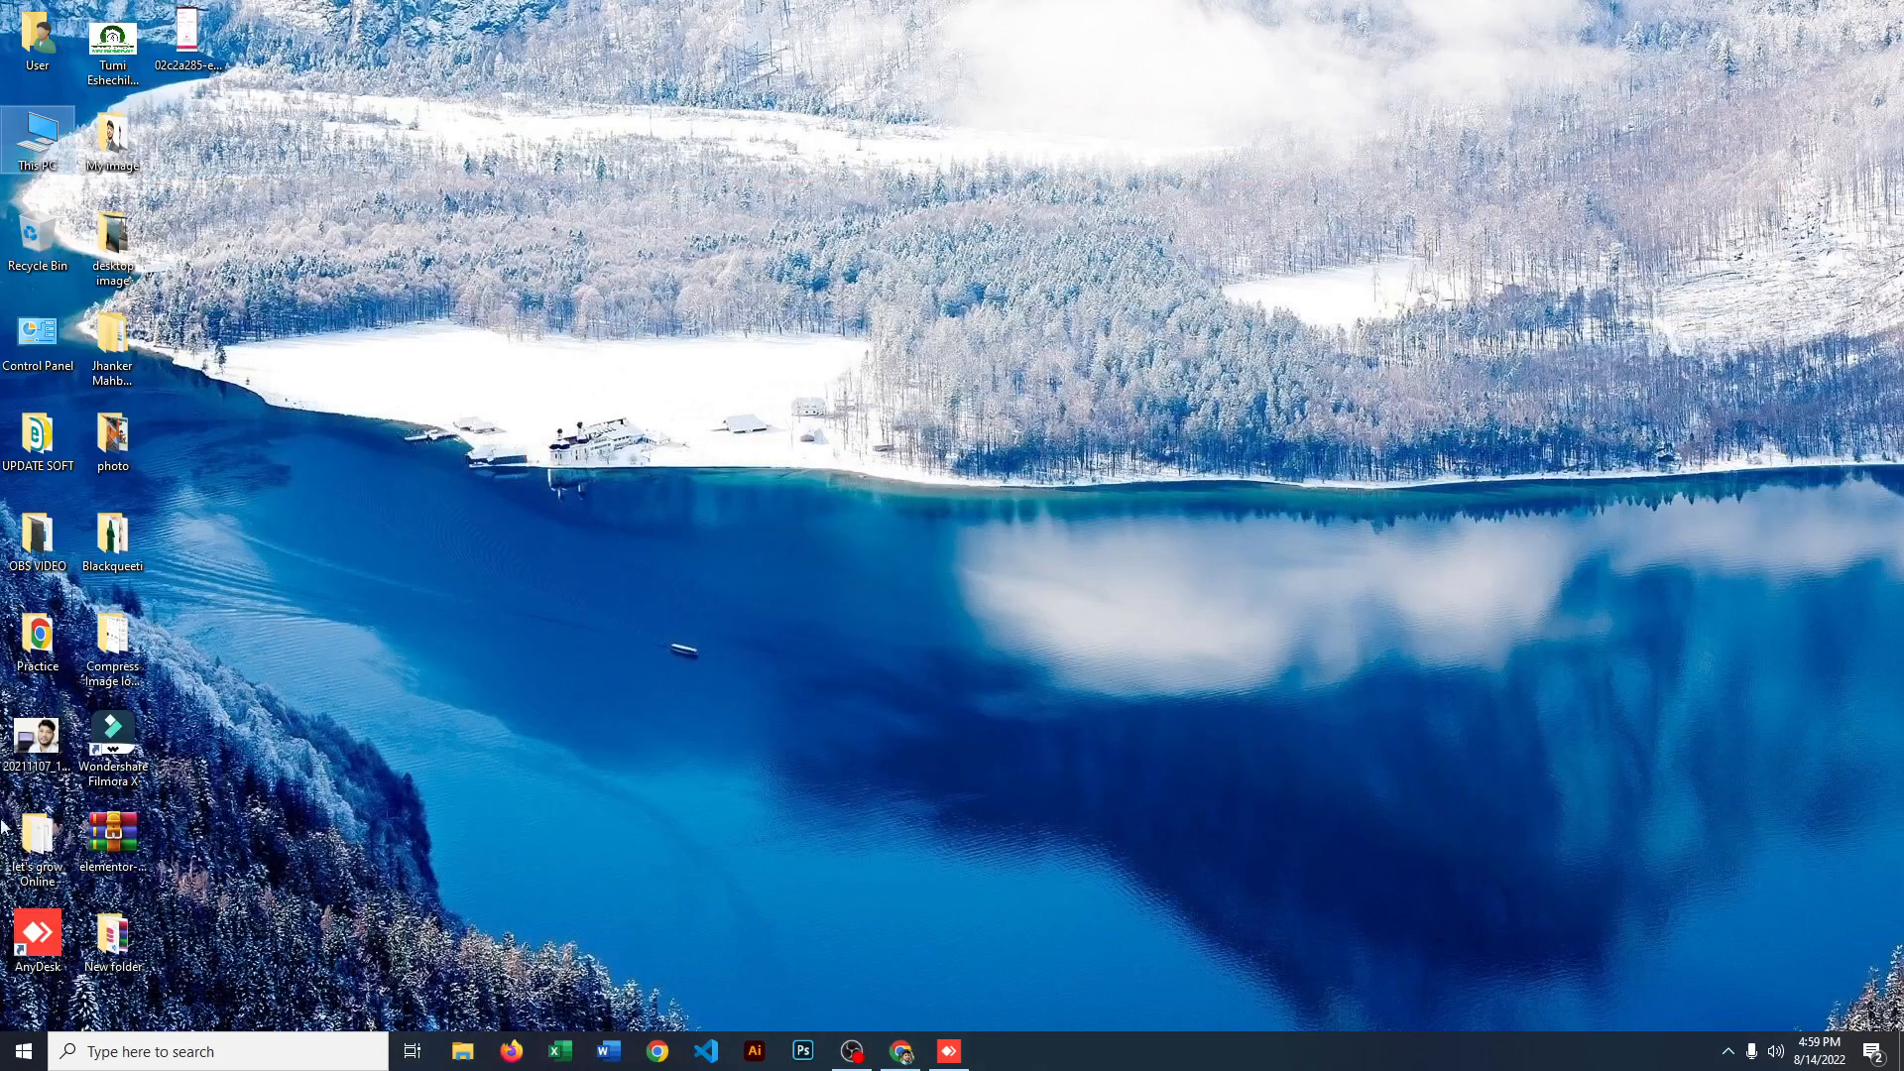
Step: Search Windows for "x", open the XAMPP Control Panel app and close its window
{"action": "left_click", "coordinate": [126, 1054]}
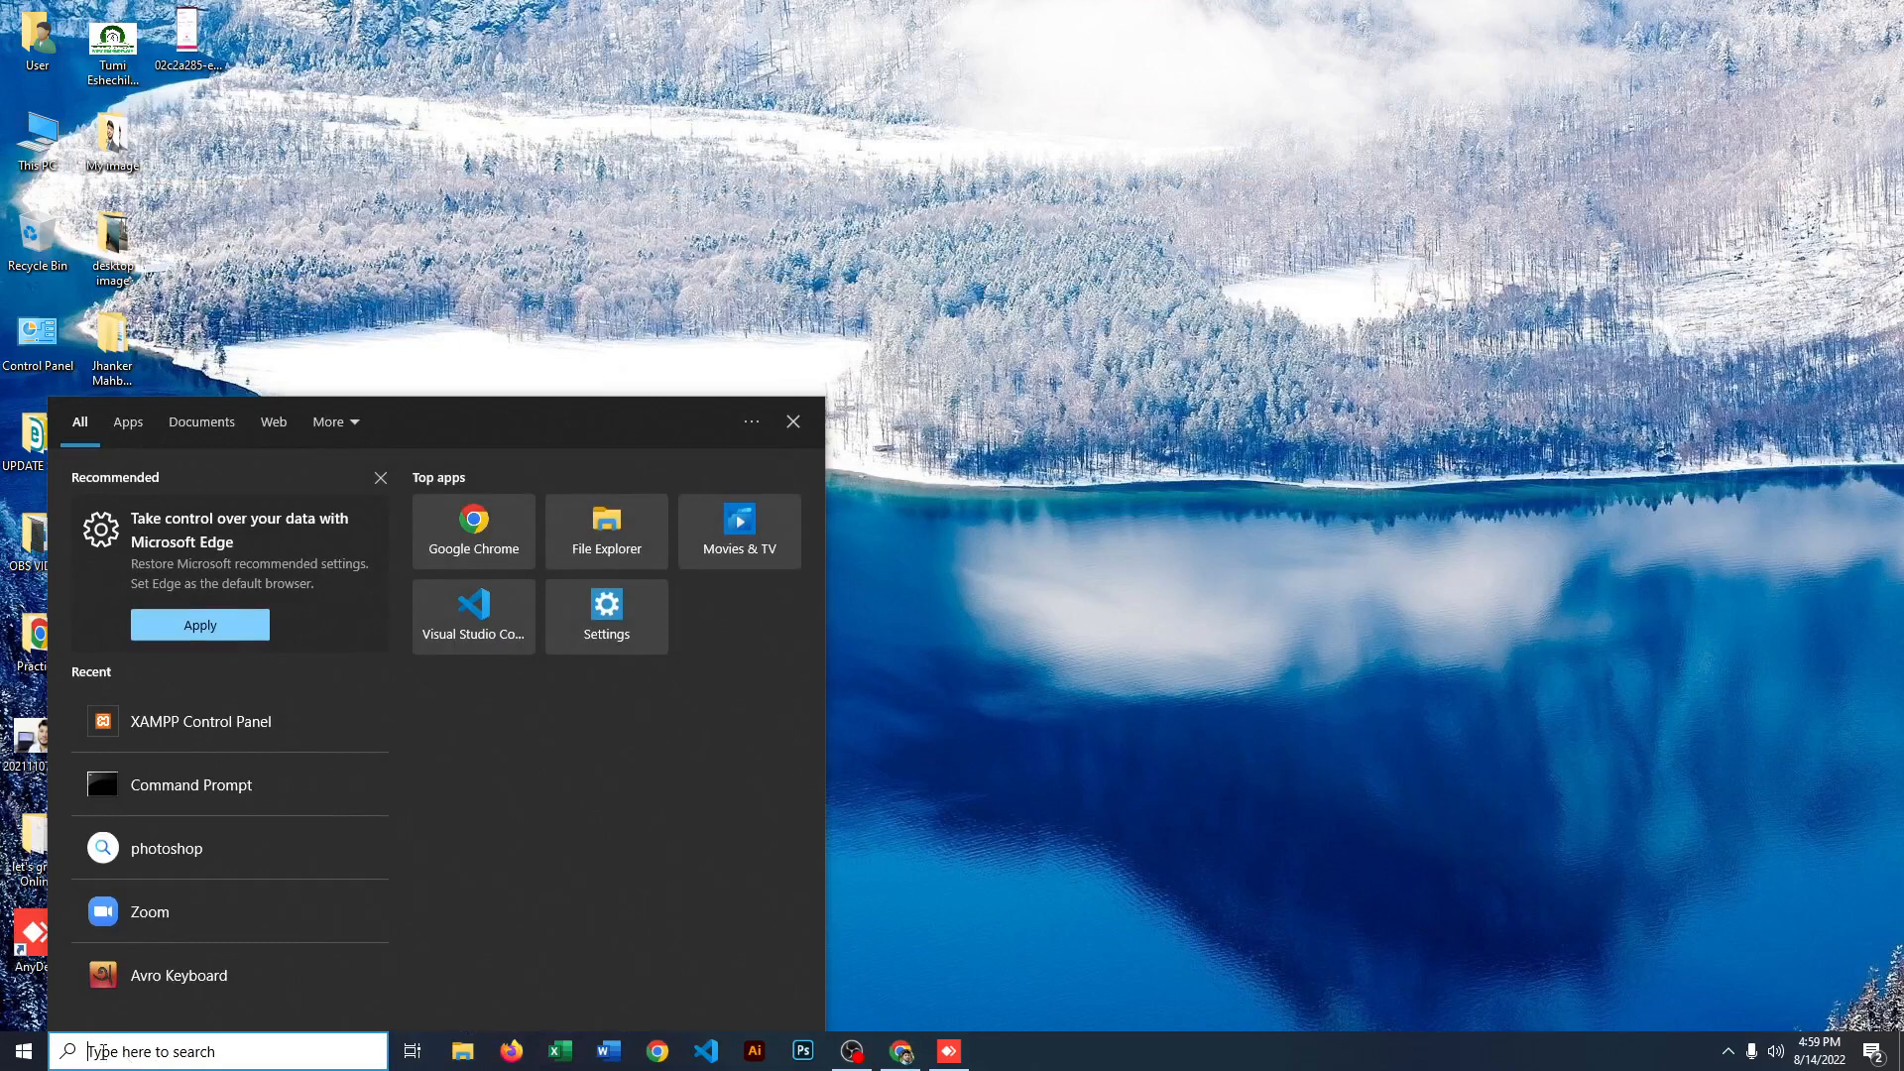
{"action": "type", "text": "x"}
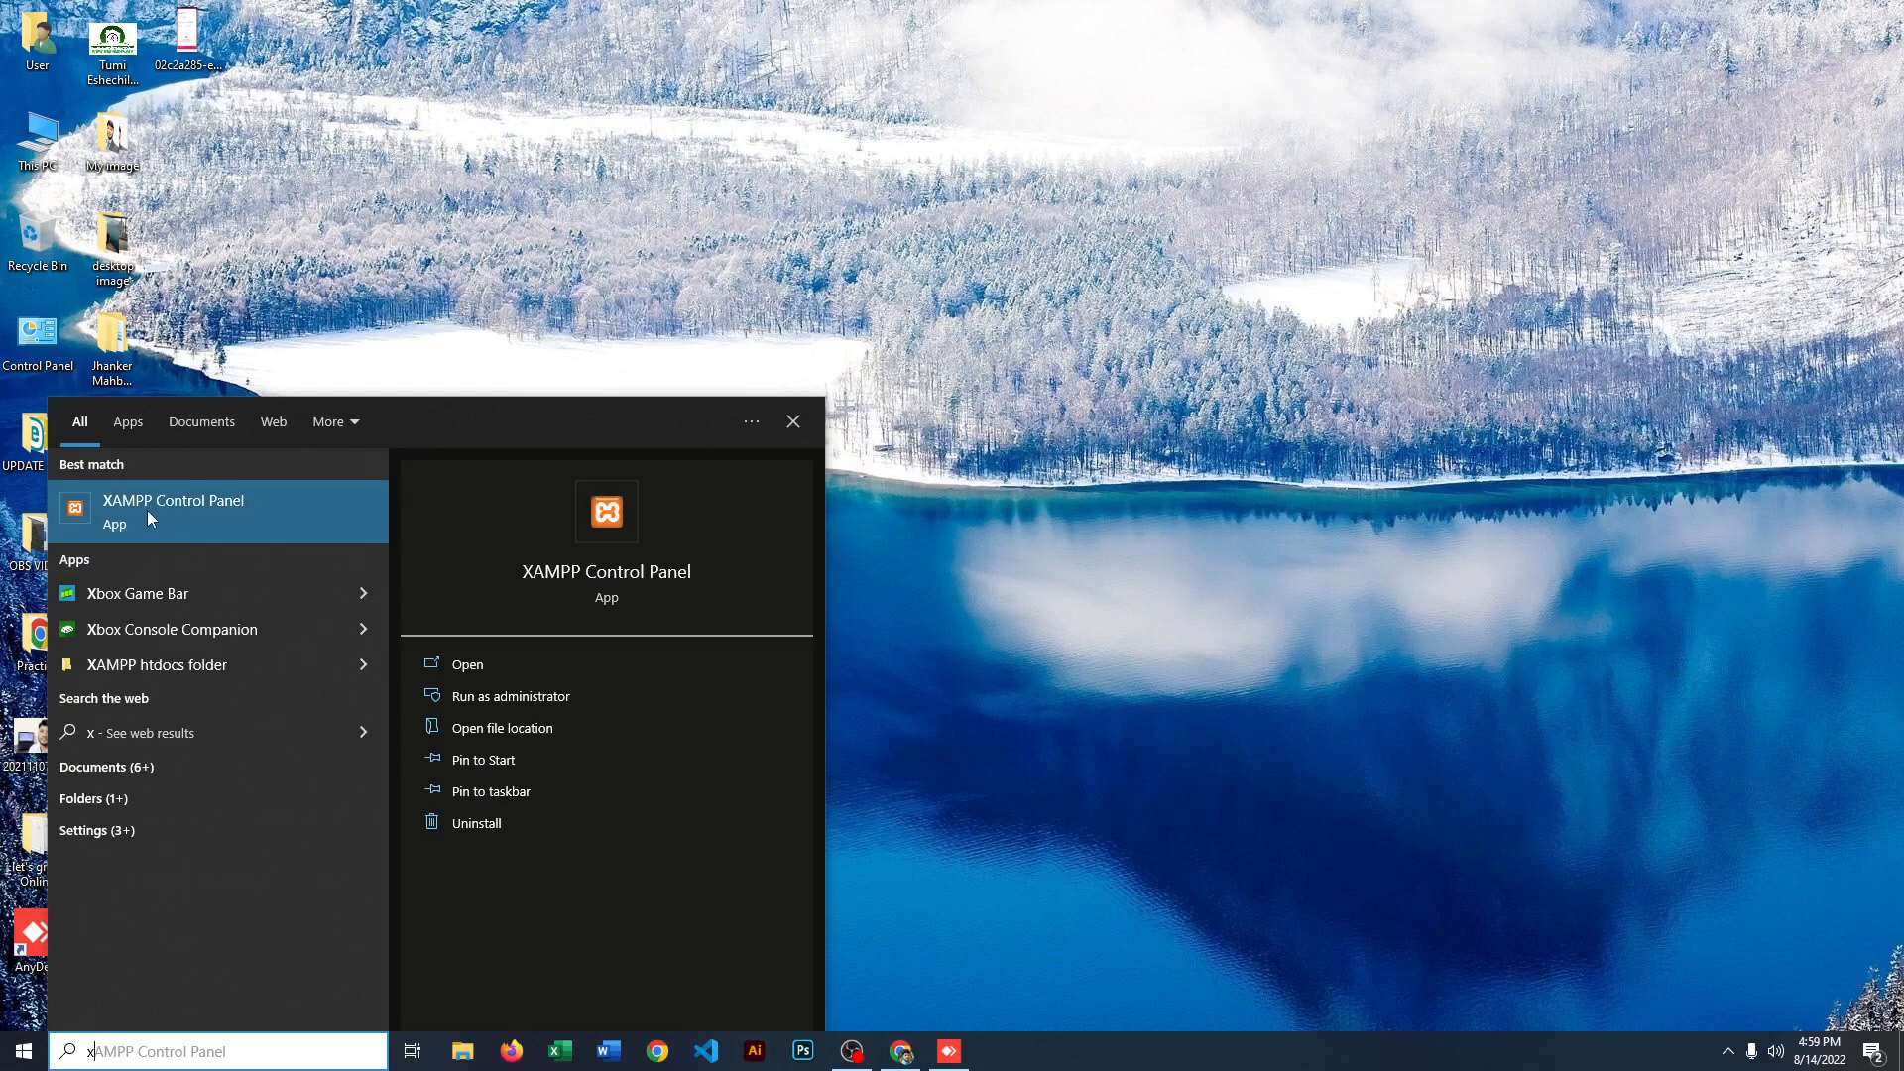
{"action": "left_click", "coordinate": [195, 505]}
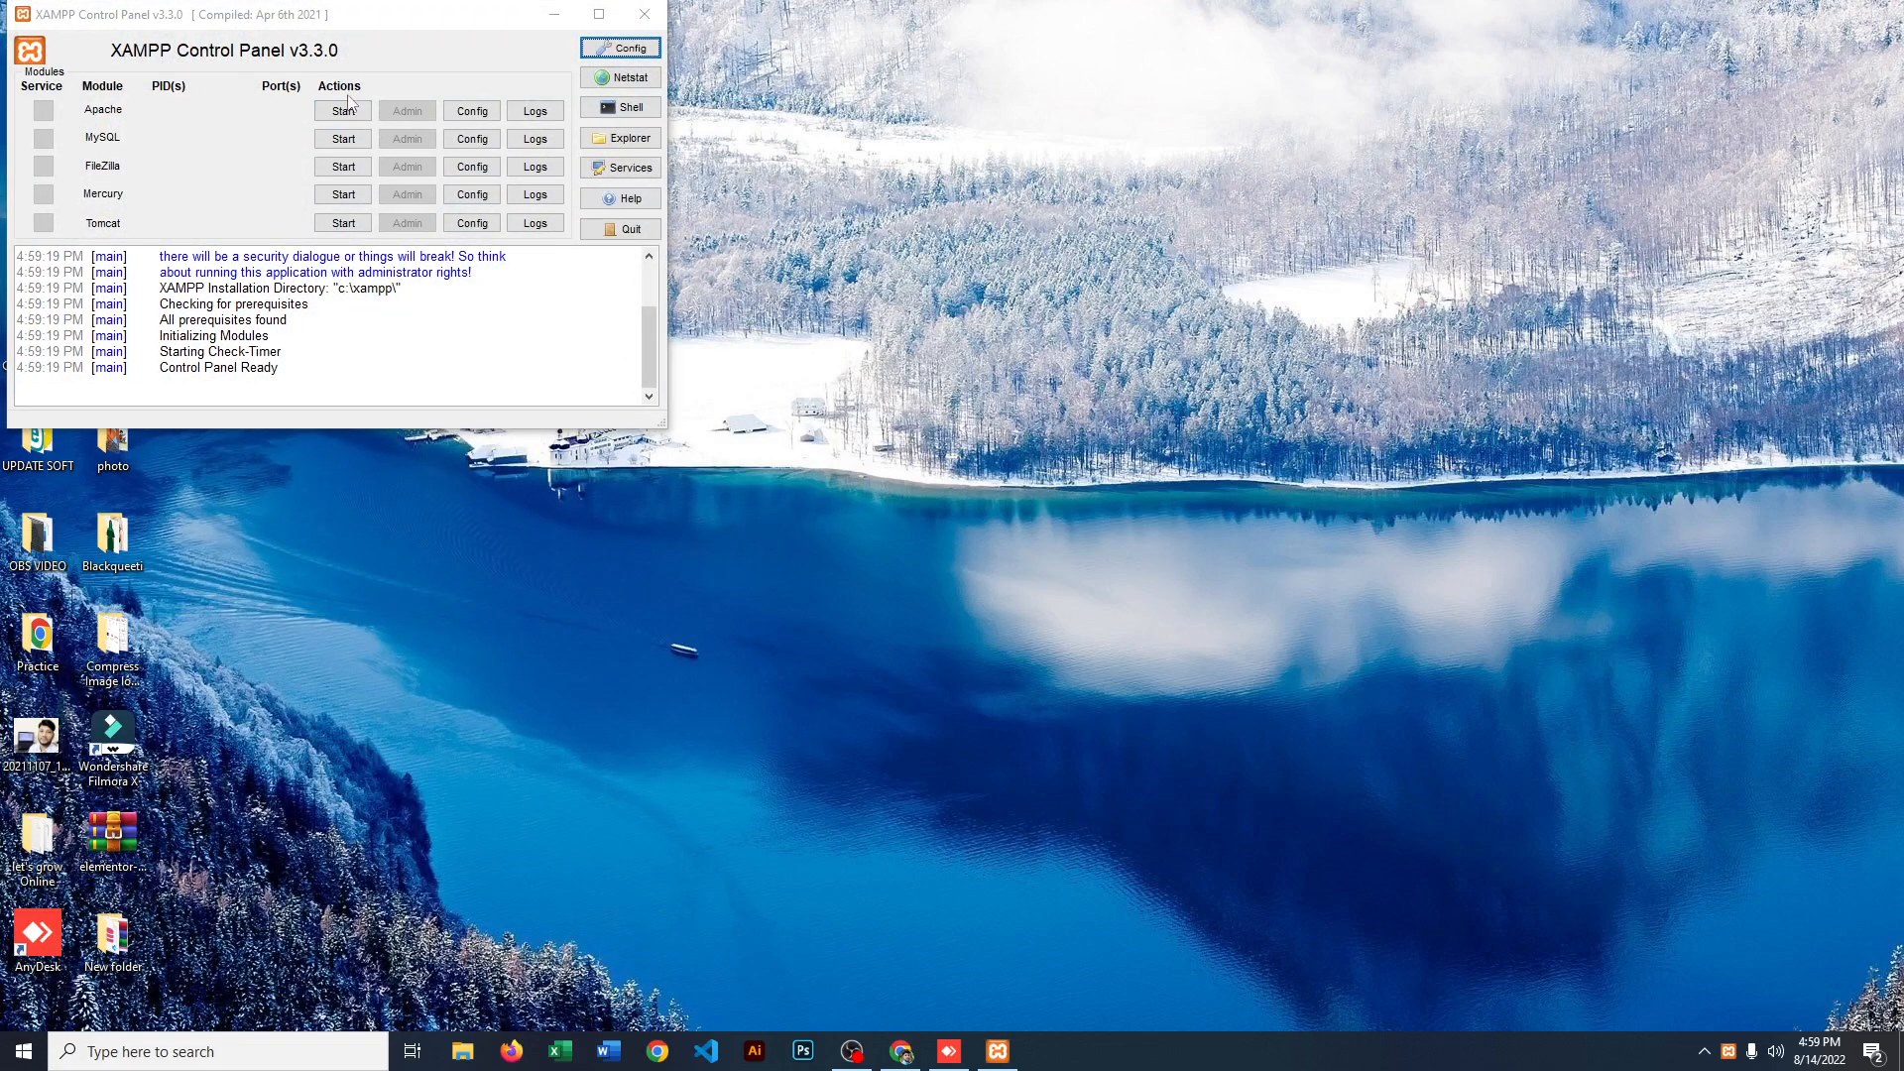
{"action": "left_click", "coordinate": [644, 15]}
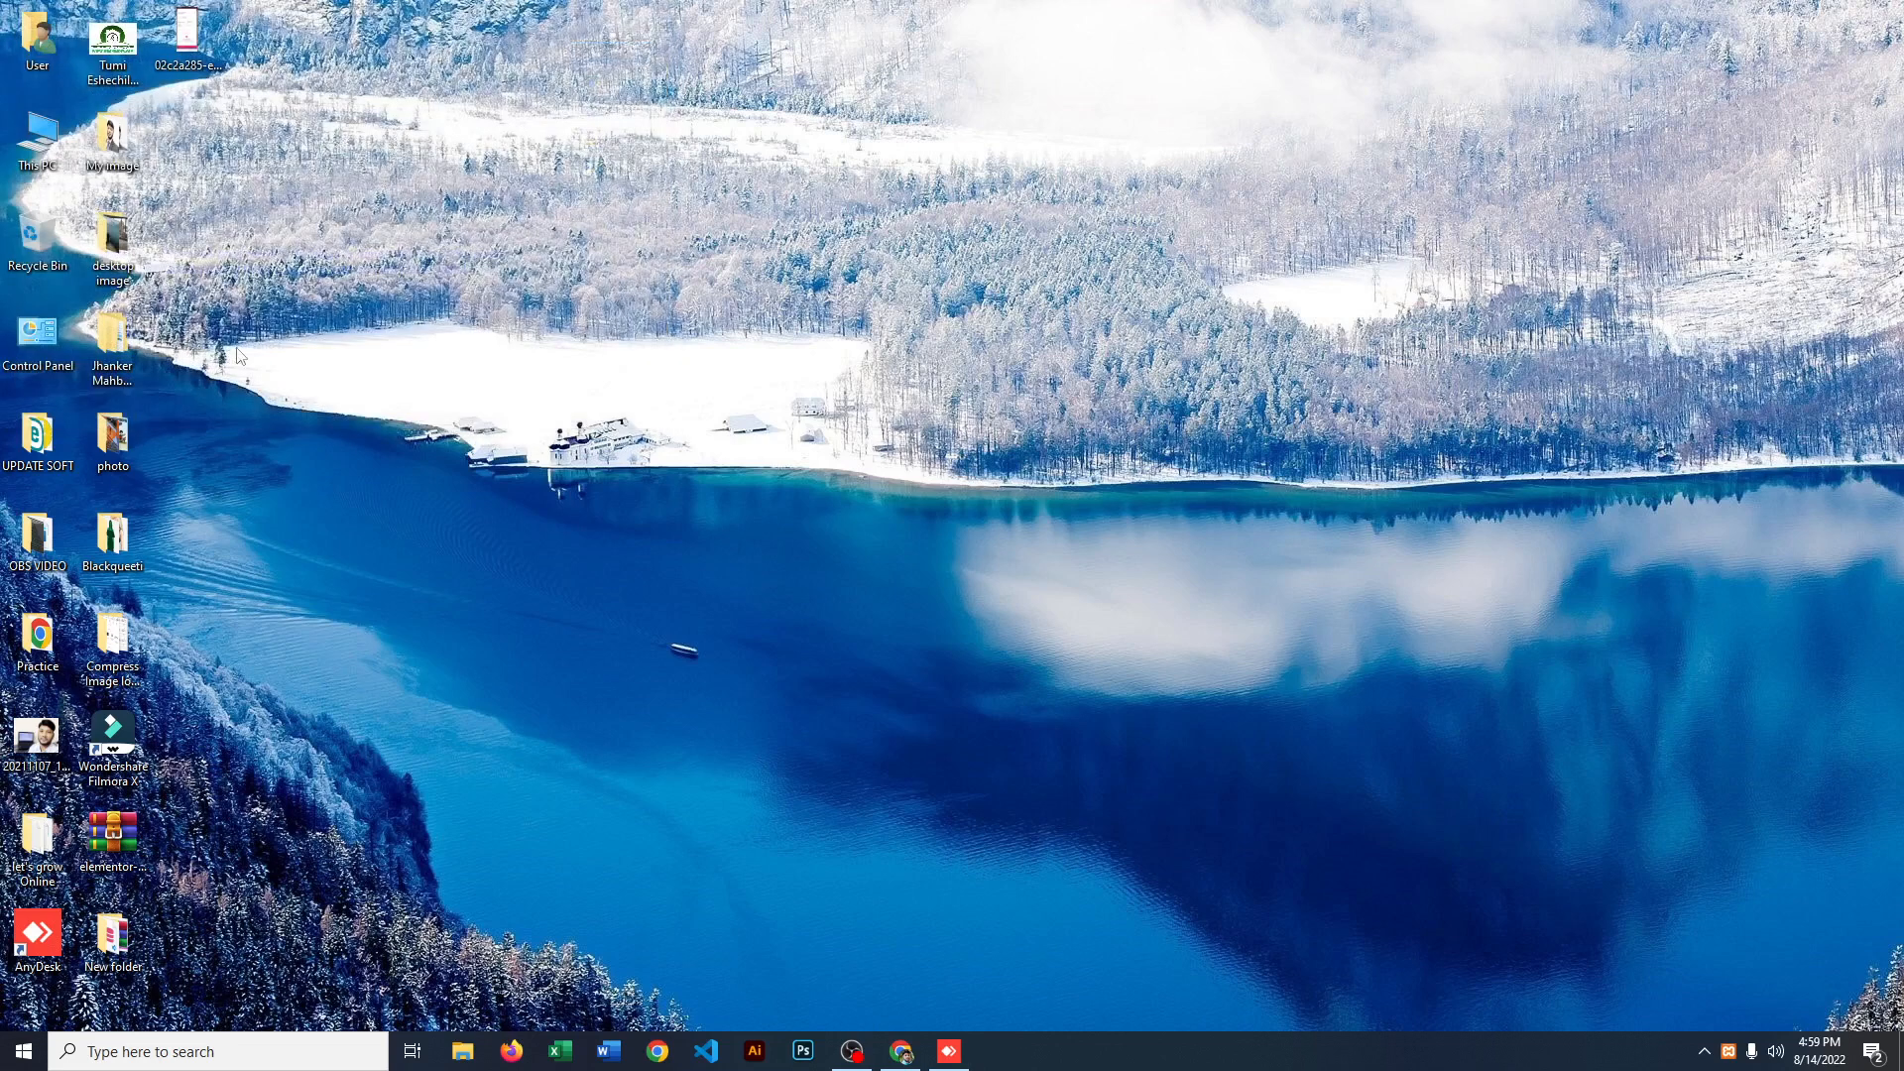
Step: Create a desktop shortcut to xampp-control.exe from the xampp folder on WIN-10 (C:) and close File Explorer
{"action": "double_click", "coordinate": [60, 139]}
{"action": "double_click", "coordinate": [623, 615]}
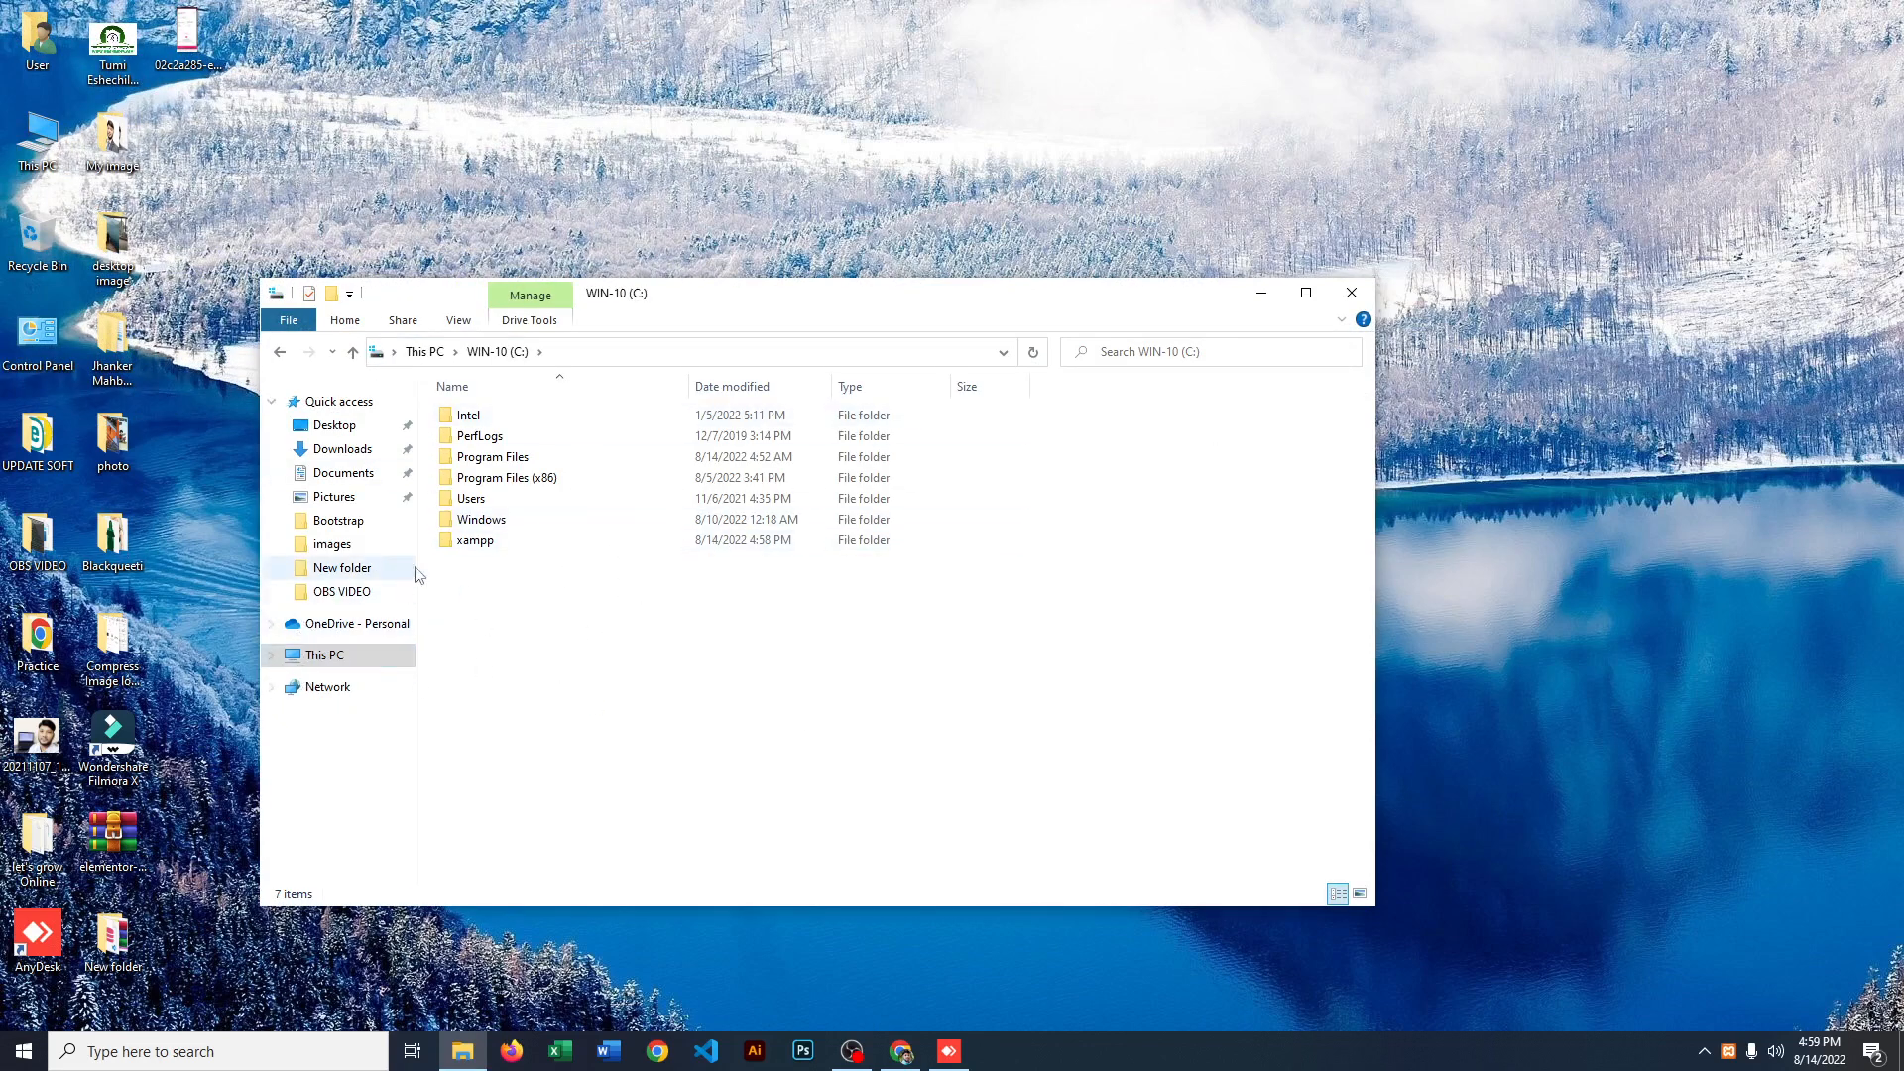
{"action": "double_click", "coordinate": [475, 540]}
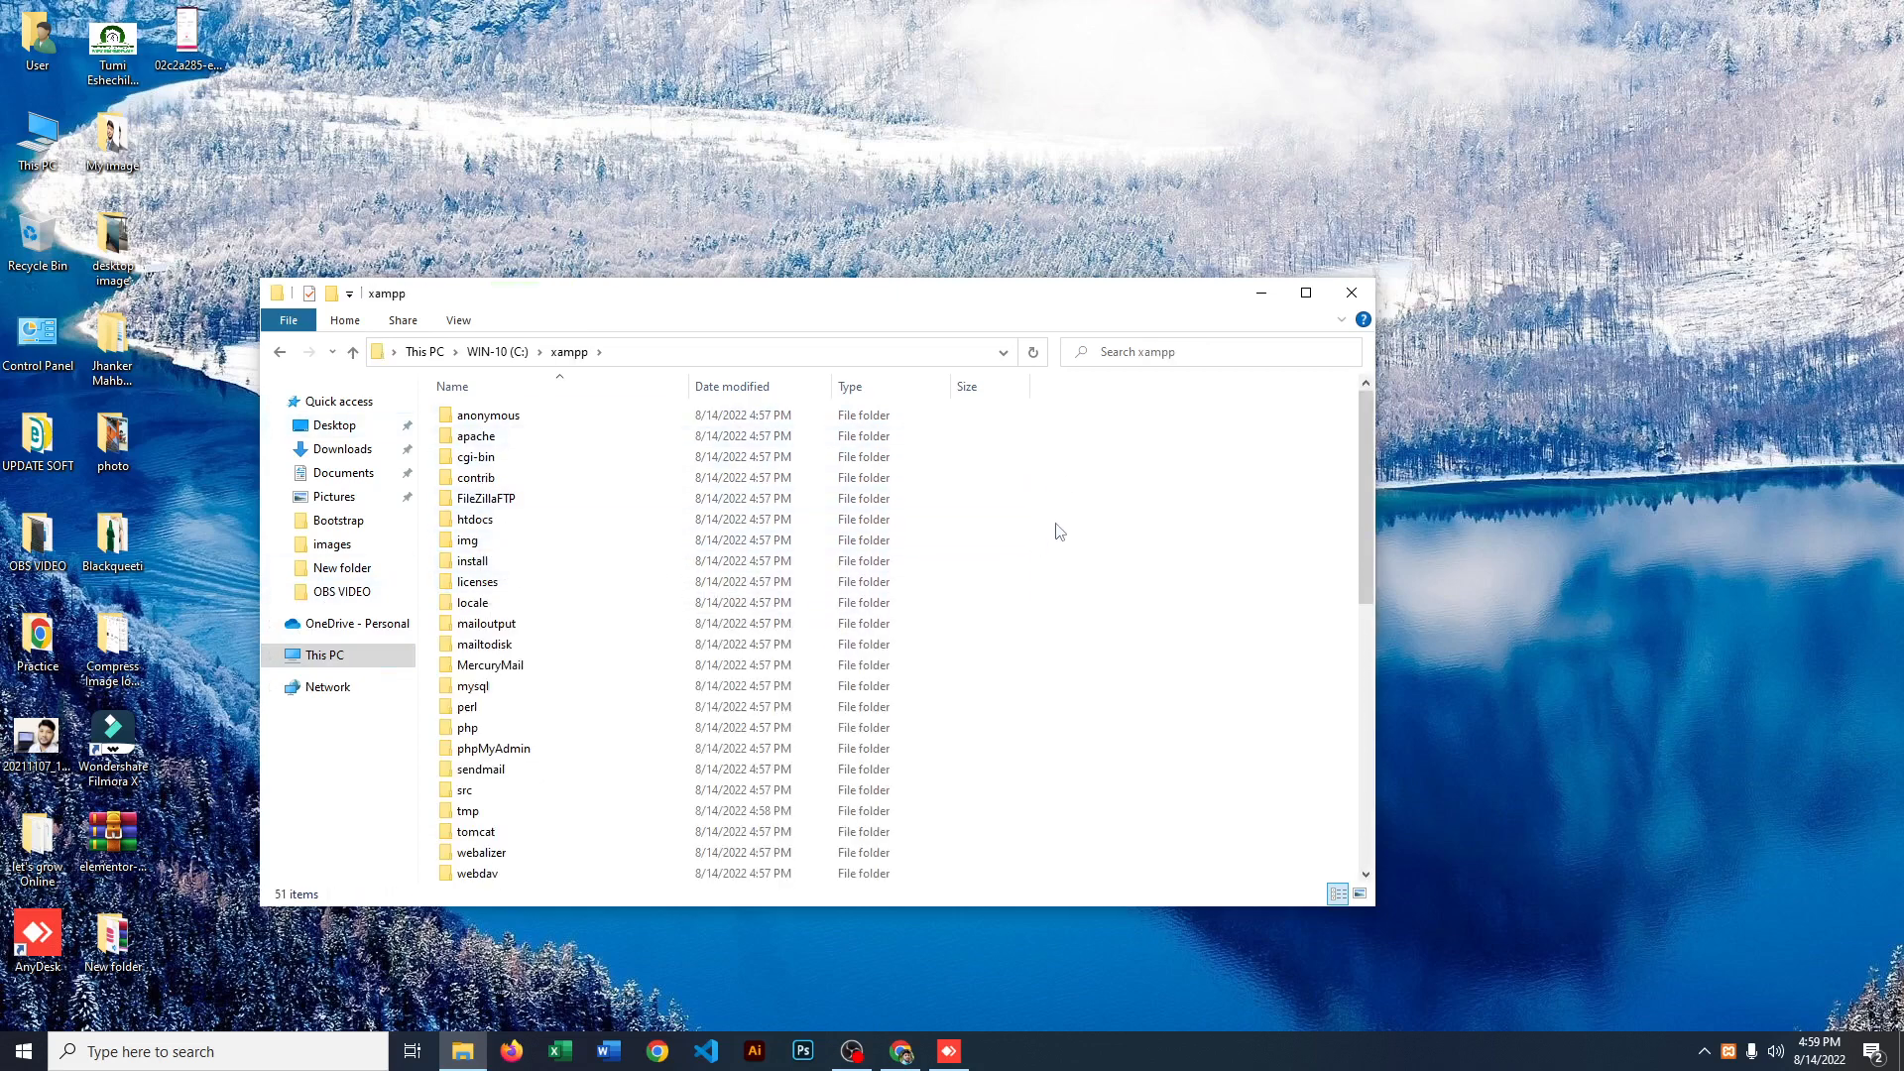
{"action": "scroll", "coordinate": [1058, 531], "scroll_direction": "down", "scroll_amount": 10}
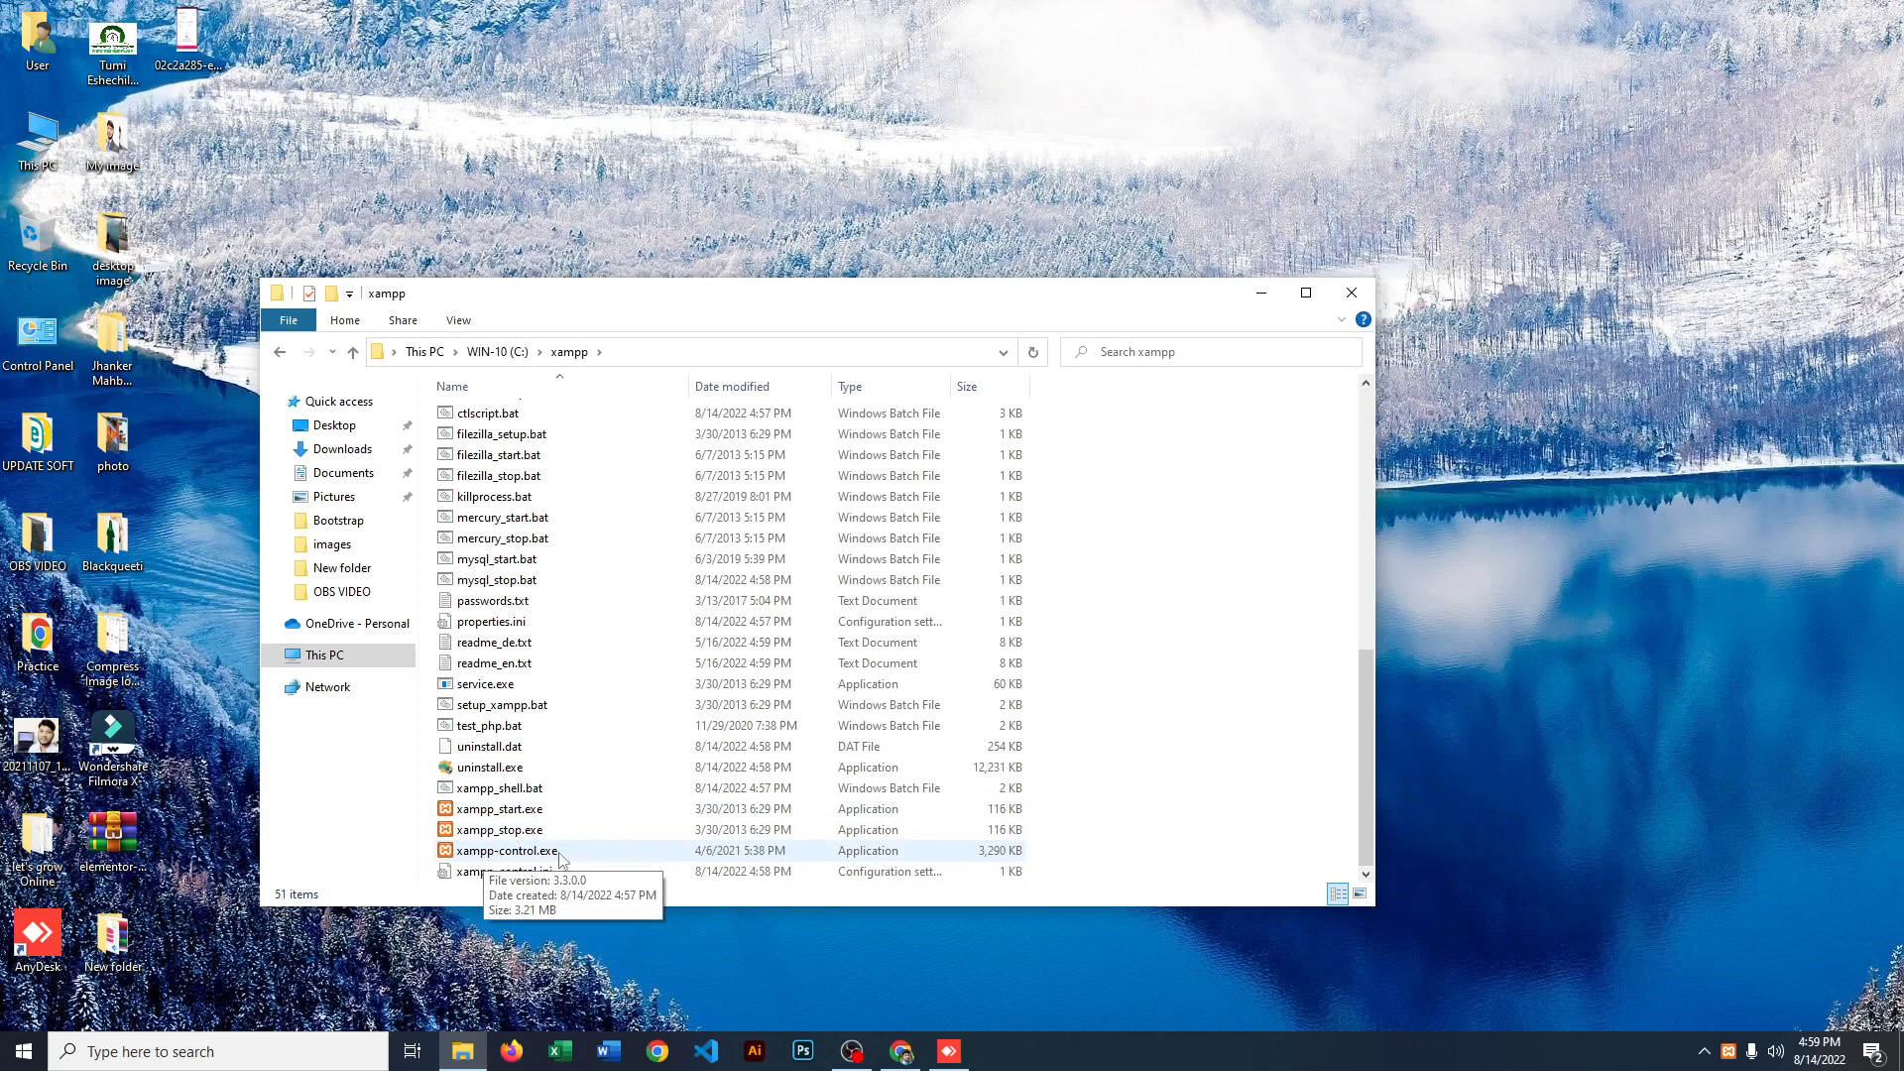
{"action": "right_click", "coordinate": [482, 853]}
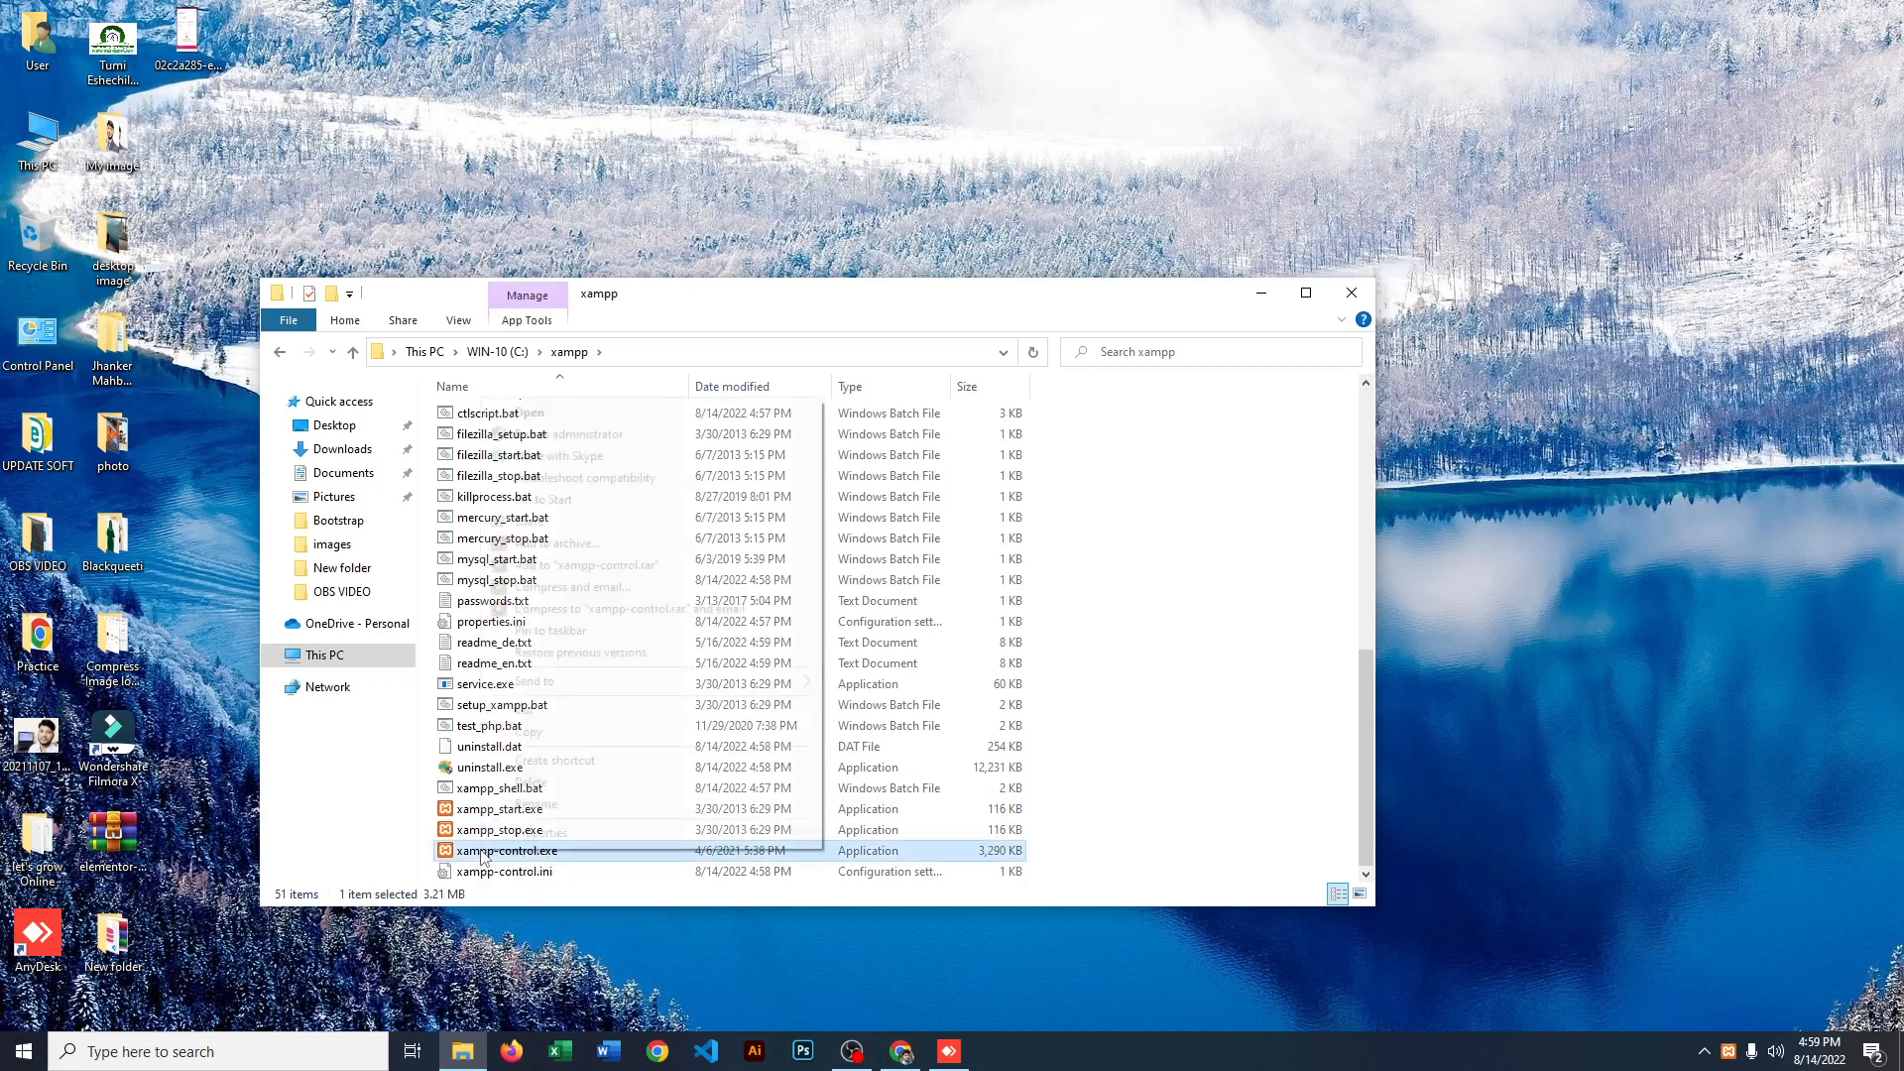
{"action": "mouse_move", "coordinate": [603, 694]}
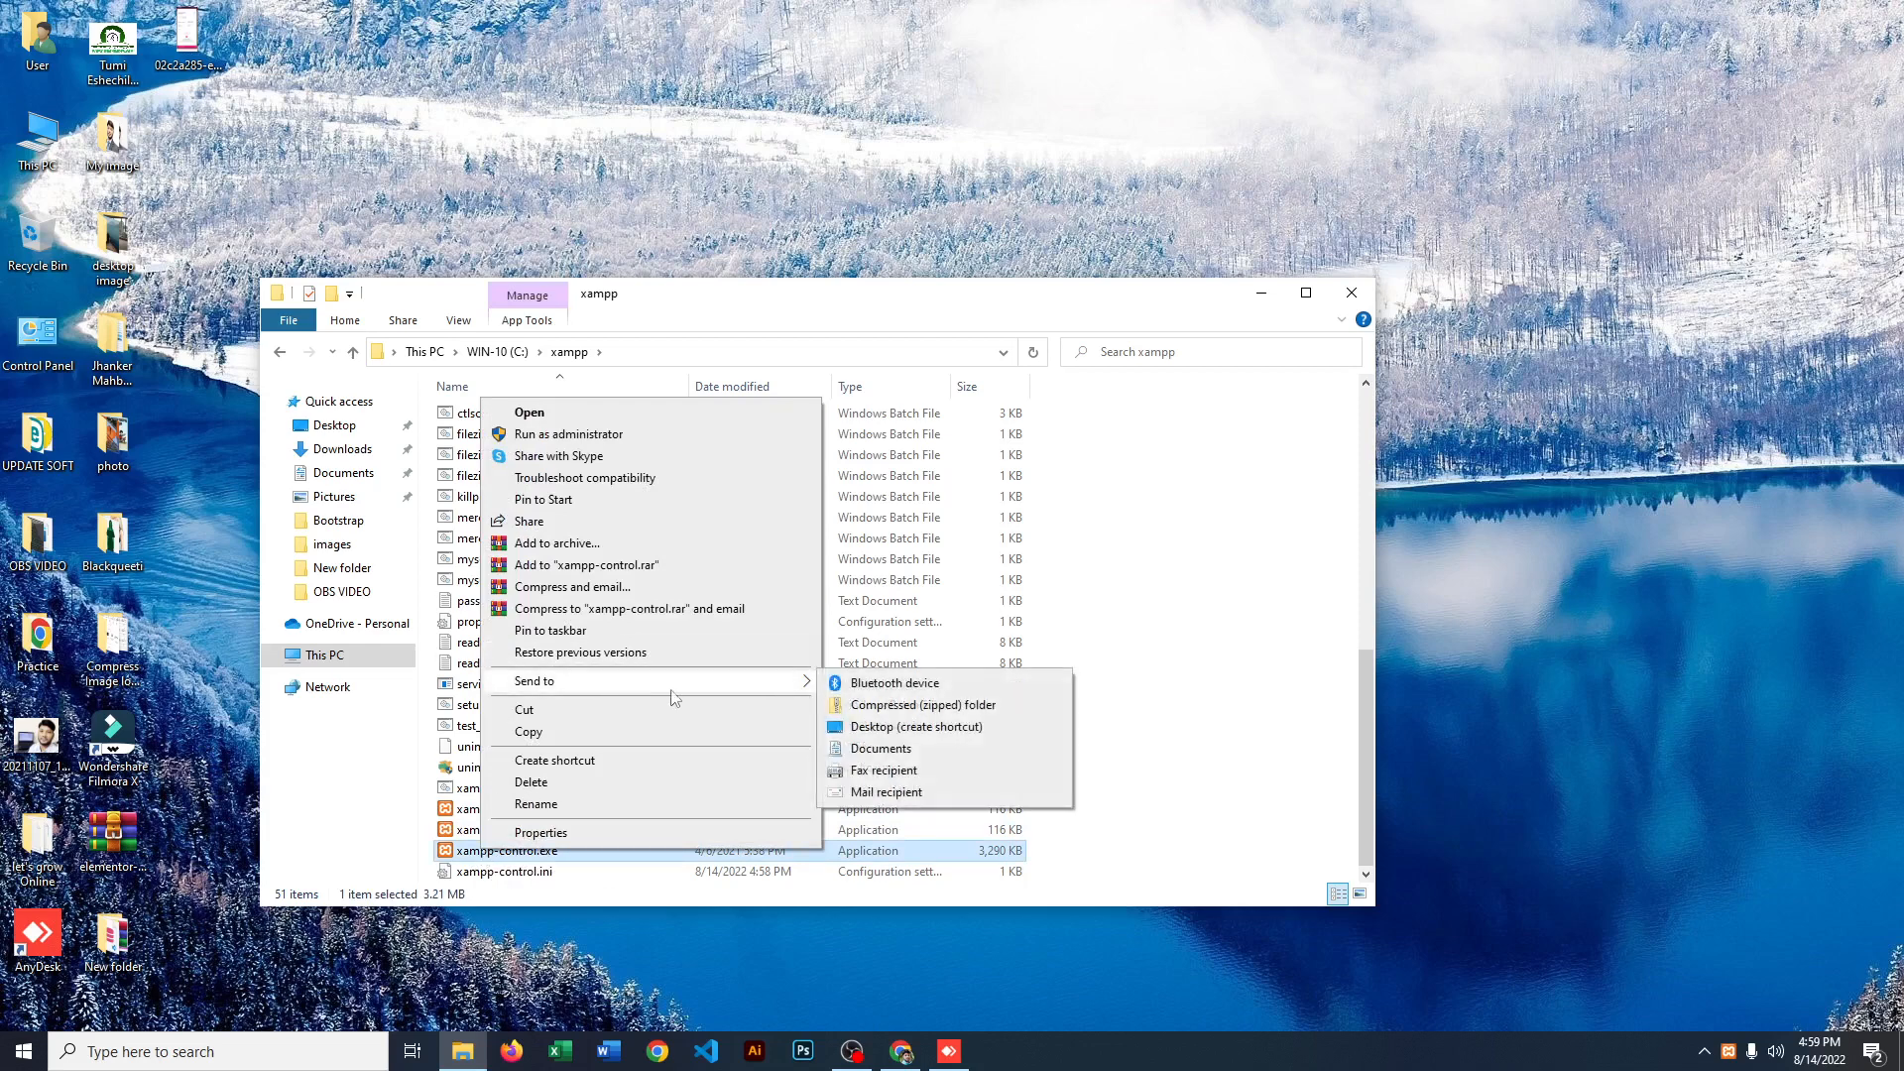
{"action": "left_click", "coordinate": [901, 727]}
{"action": "left_click", "coordinate": [1350, 292]}
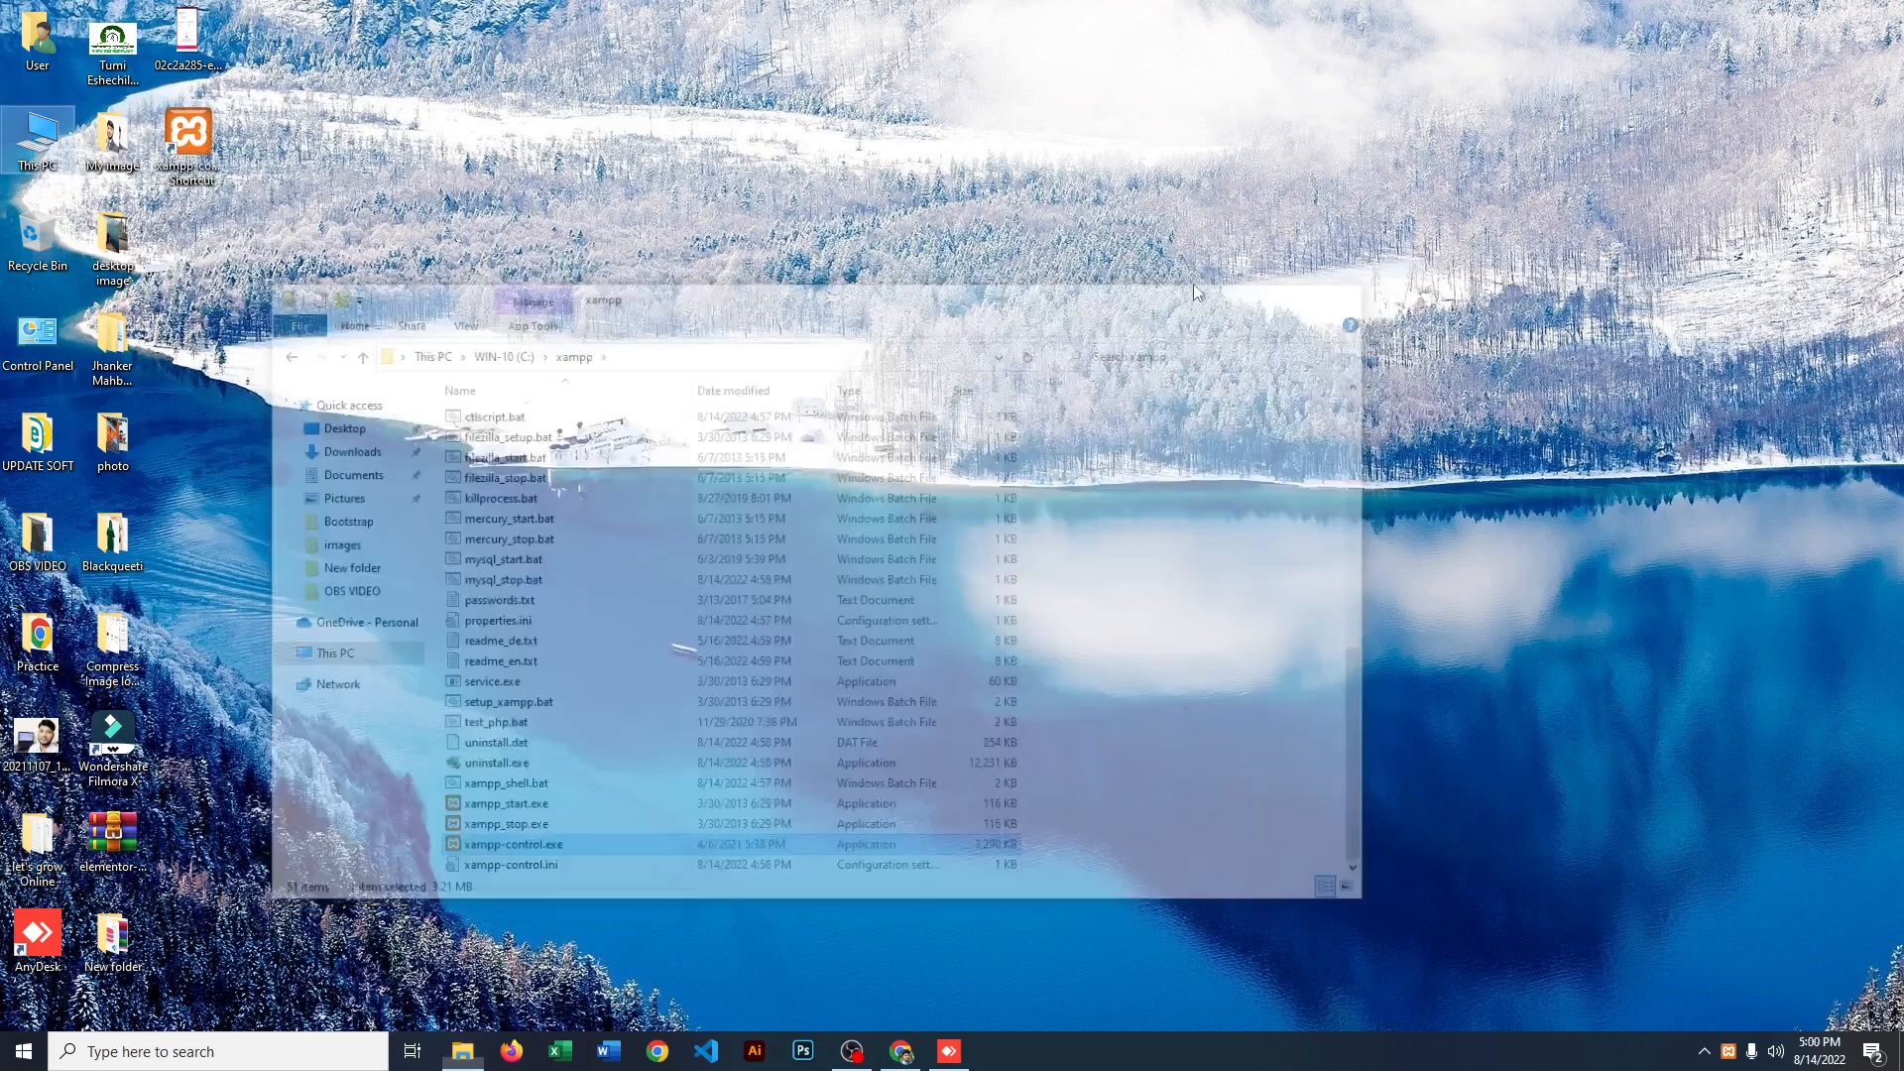
Step: Open the XAMPP Control Panel from its desktop shortcut, move its window to mid-screen and close it
{"action": "double_click", "coordinate": [189, 134]}
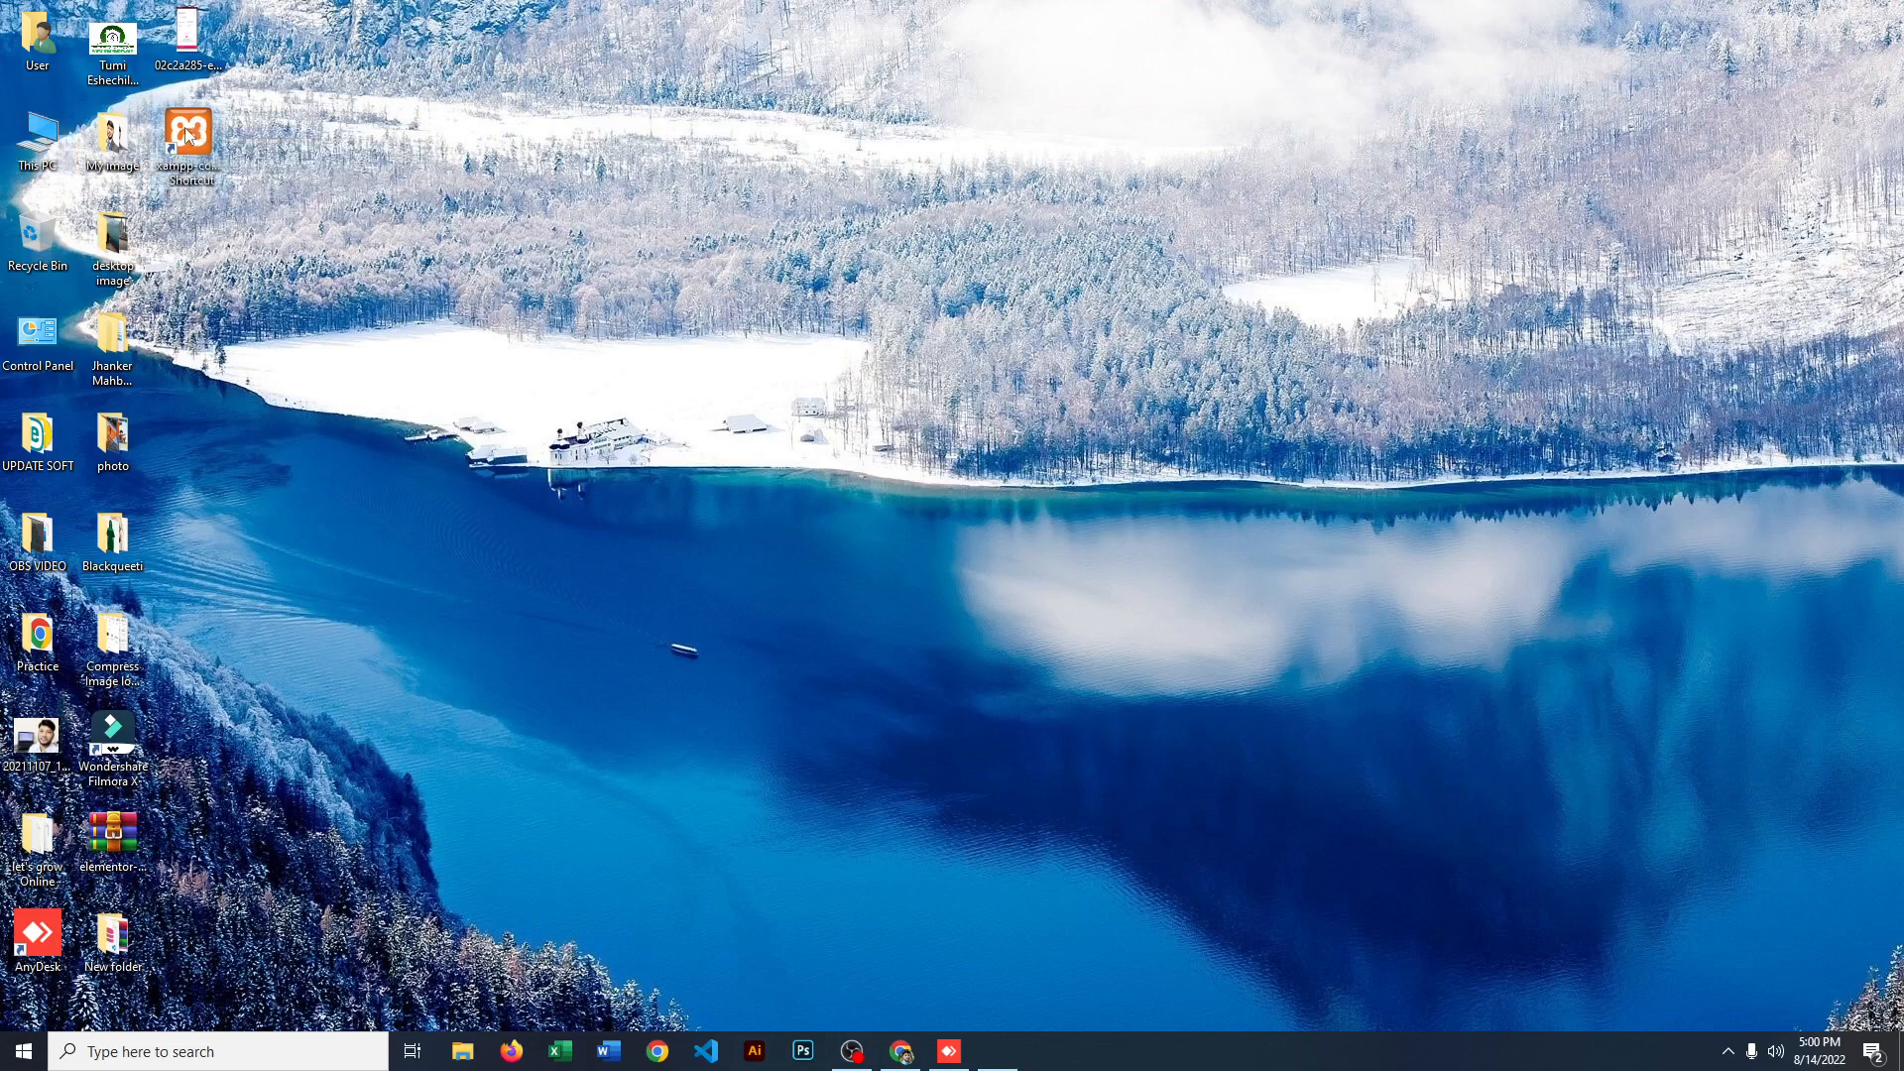
{"action": "left_click_drag", "start_coordinate": [405, 27], "coordinate": [1141, 377]}
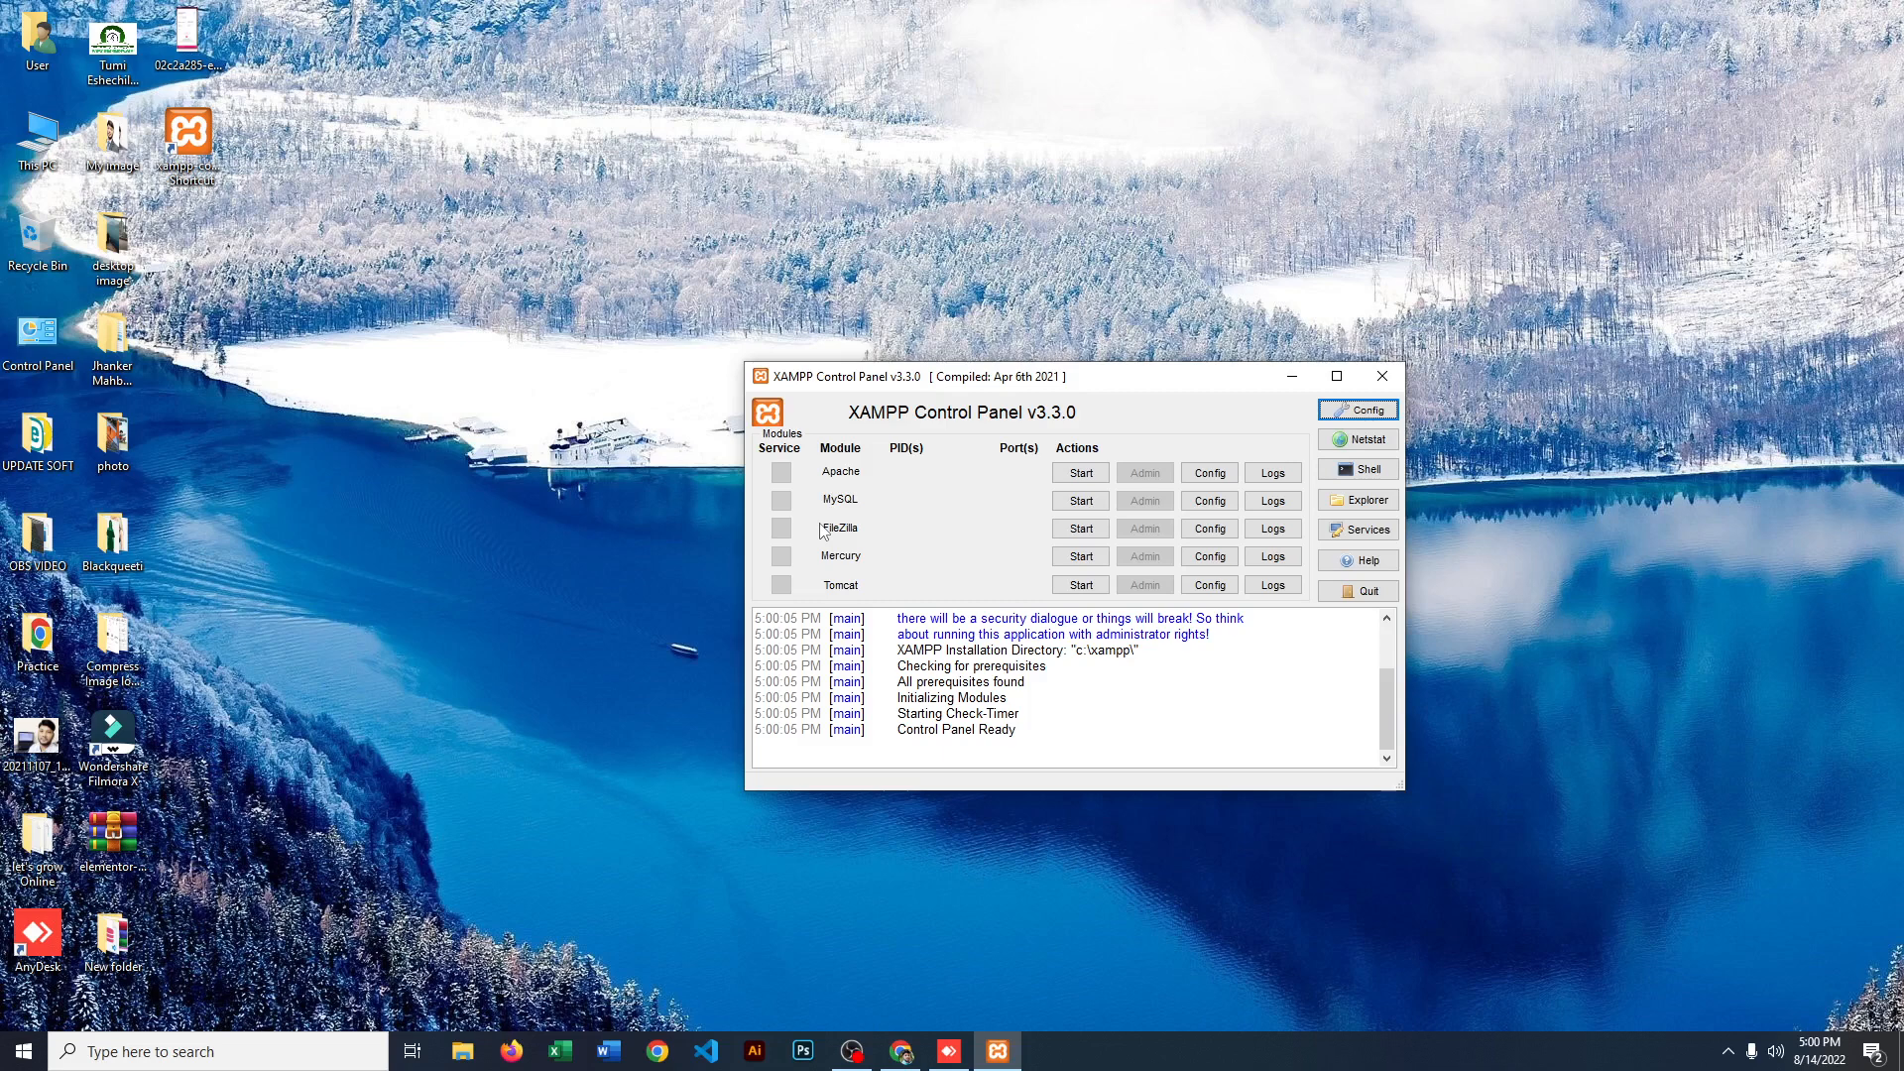
{"action": "left_click", "coordinate": [1382, 377]}
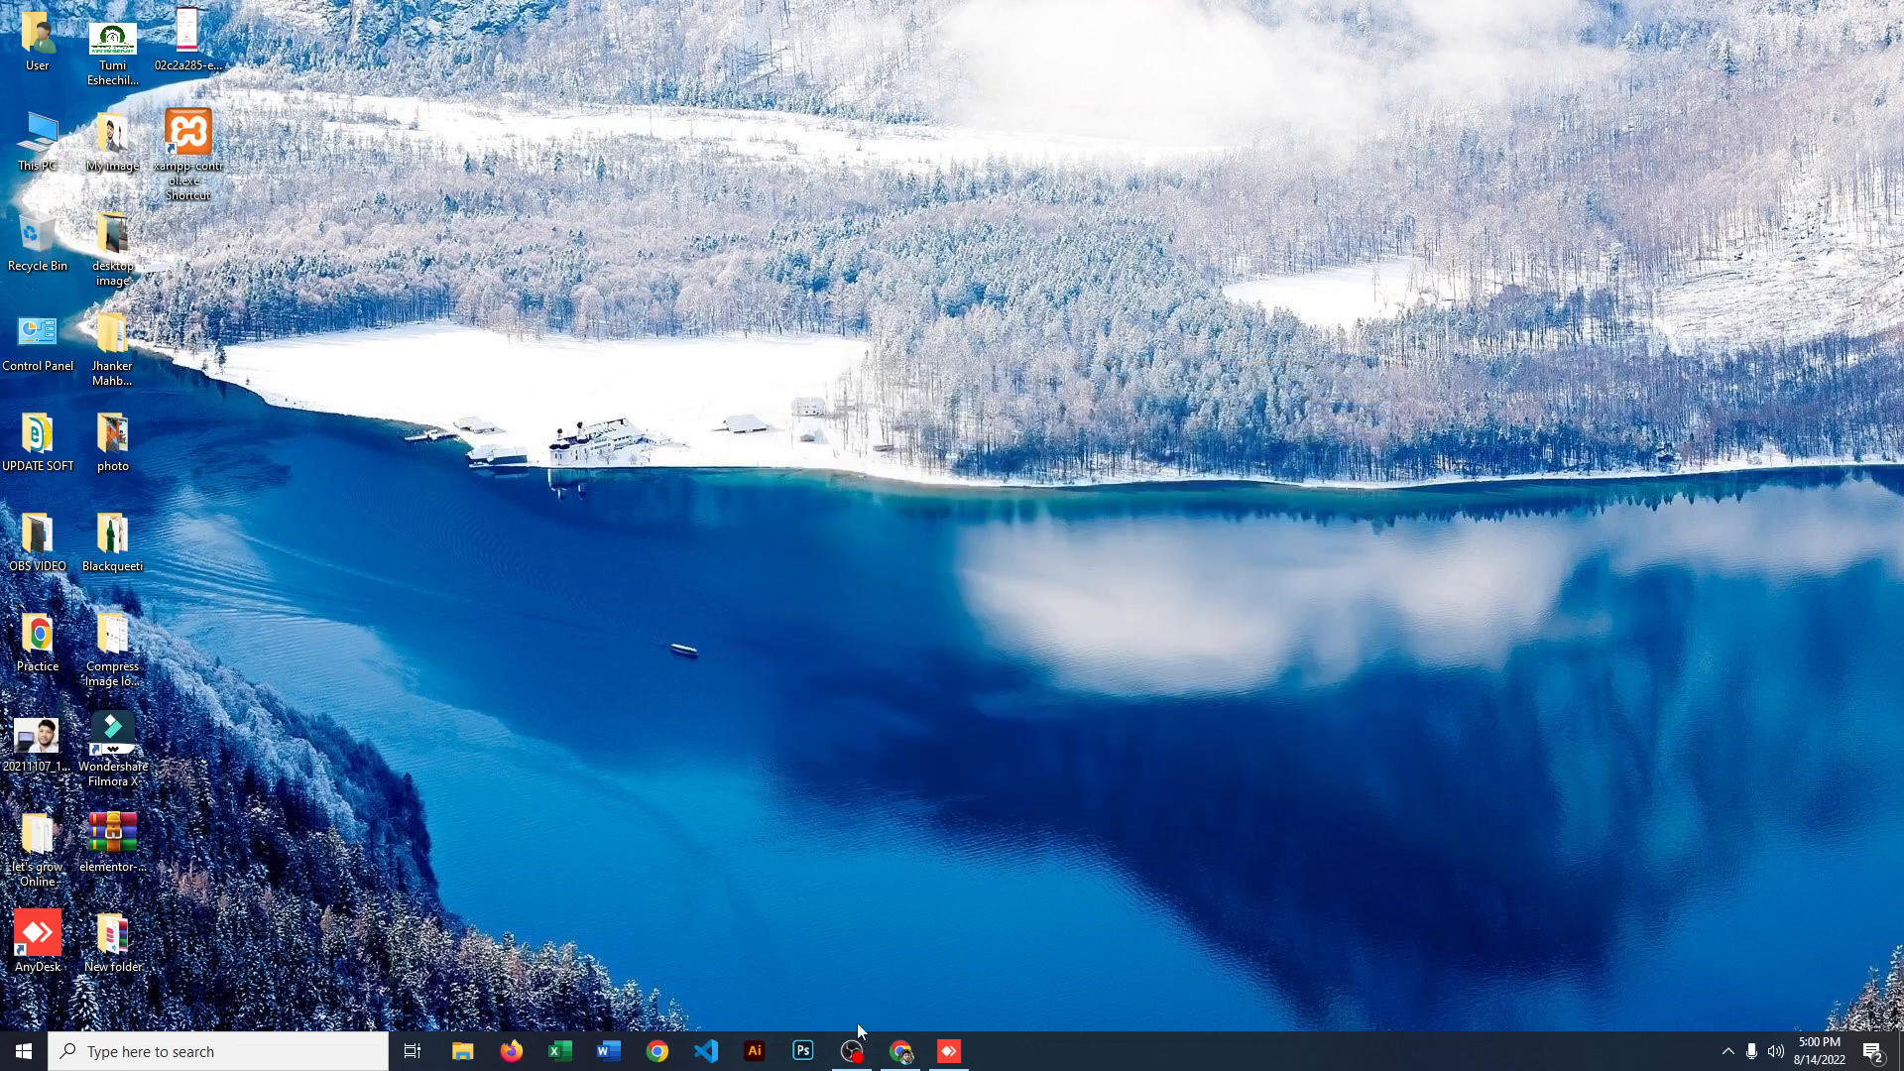